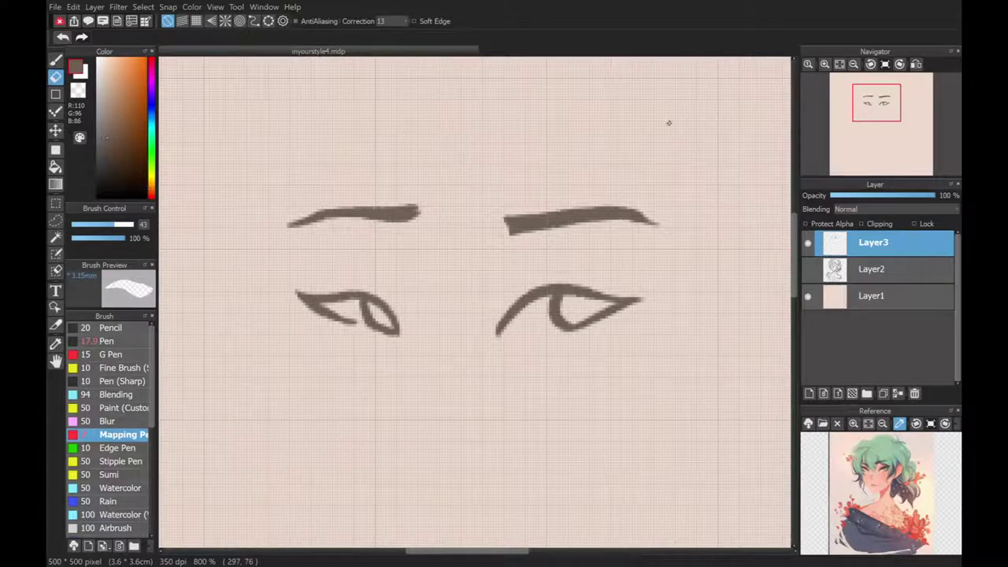
Step: Check the inked brows and eyes in mirrored view and show the Layer2 sketch beneath the line art
key(b)
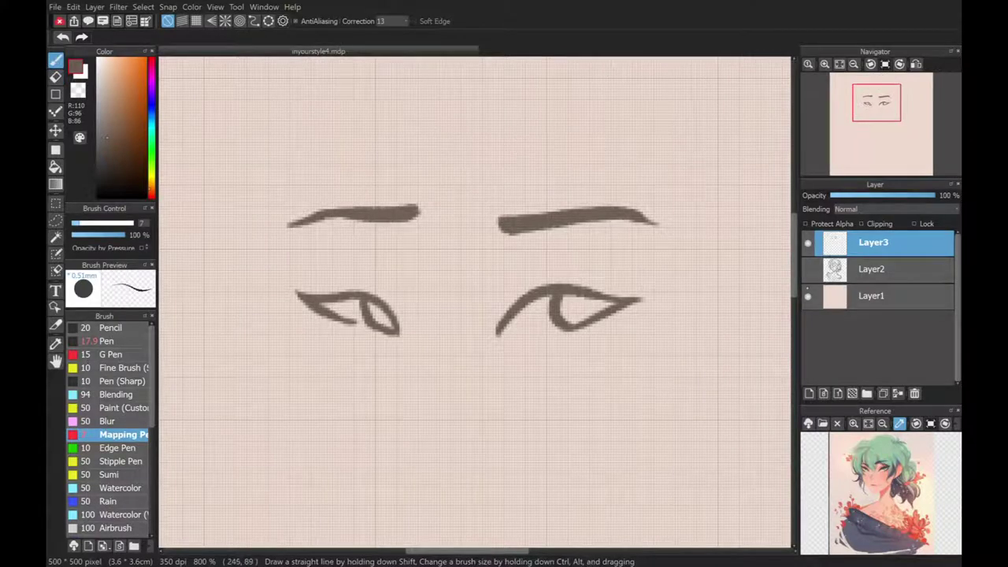
key(h)
key(h)
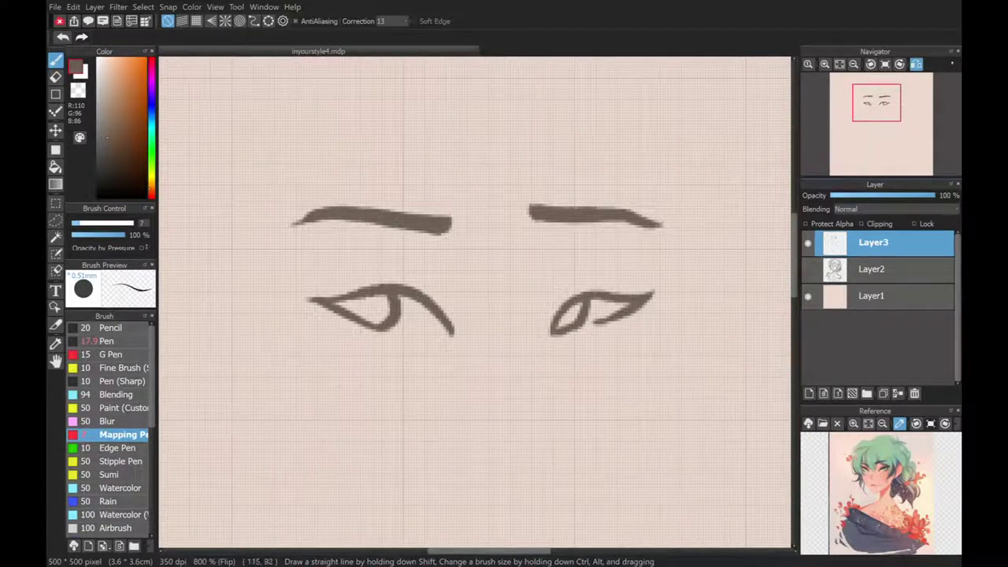
click(807, 268)
scroll(401, 259, down, 3)
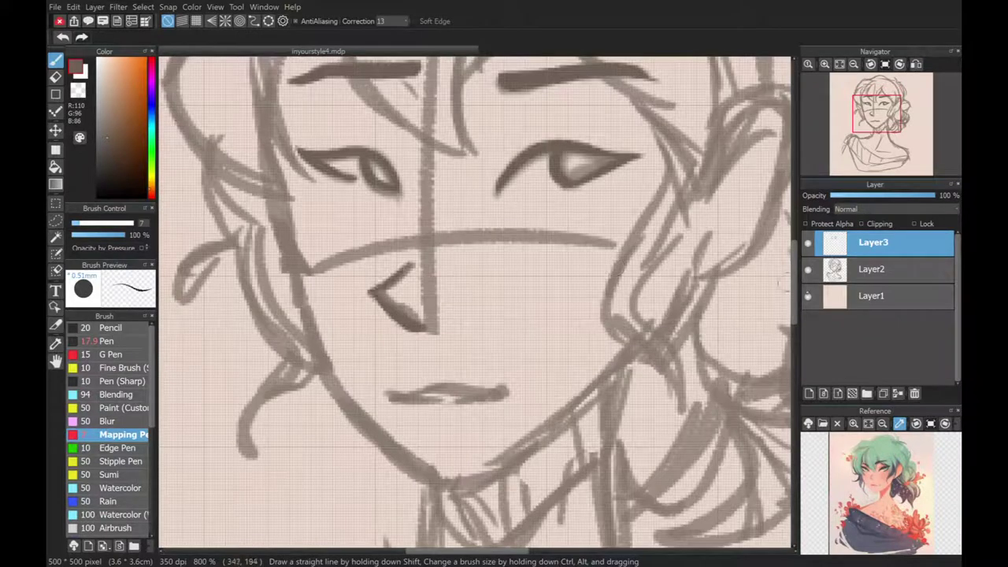
Step: Ink the mouth on Layer3 as a wide, closed lip outline, comparing it with the Layer2 sketch hidden and shown
drag(391, 396, 498, 389)
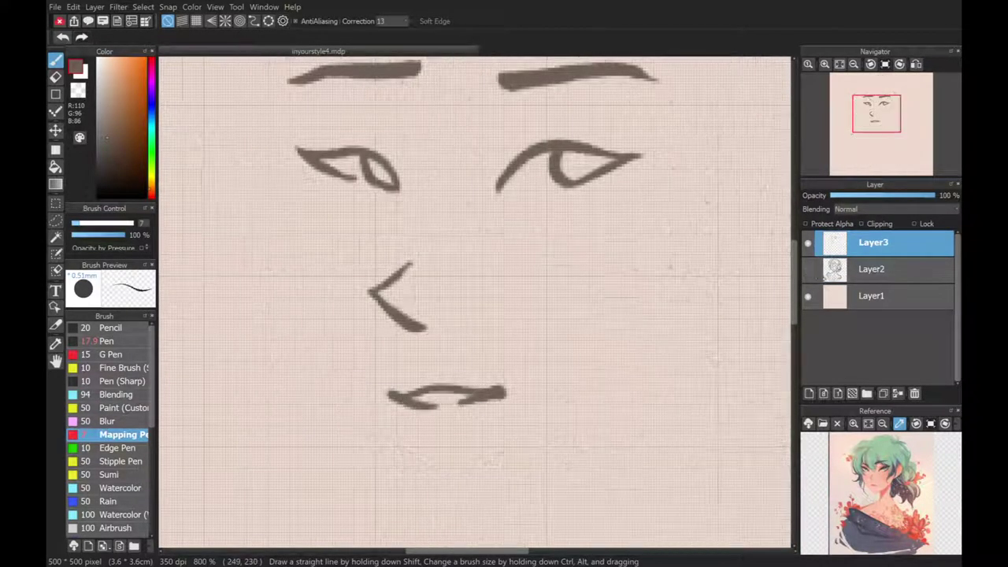
key(ctrl+z)
drag(430, 383, 513, 392)
click(806, 269)
drag(378, 389, 396, 401)
click(807, 268)
click(806, 269)
click(806, 268)
Step: Draw the side line of the nose, lasso the whole nose and transform it slightly upward
drag(425, 270, 440, 307)
key(m)
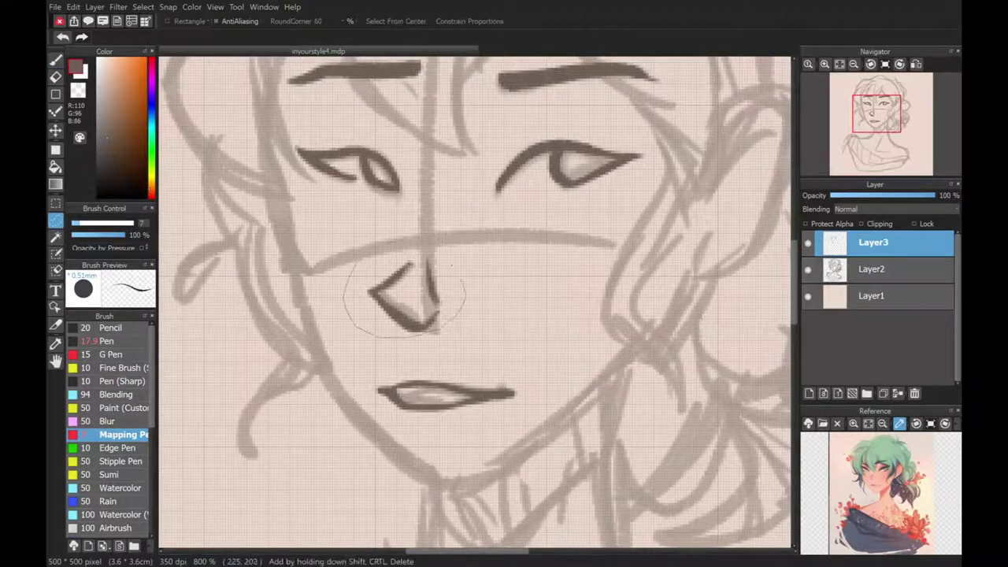
drag(338, 209, 473, 308)
key(ctrl+t)
drag(434, 248, 432, 234)
click(405, 289)
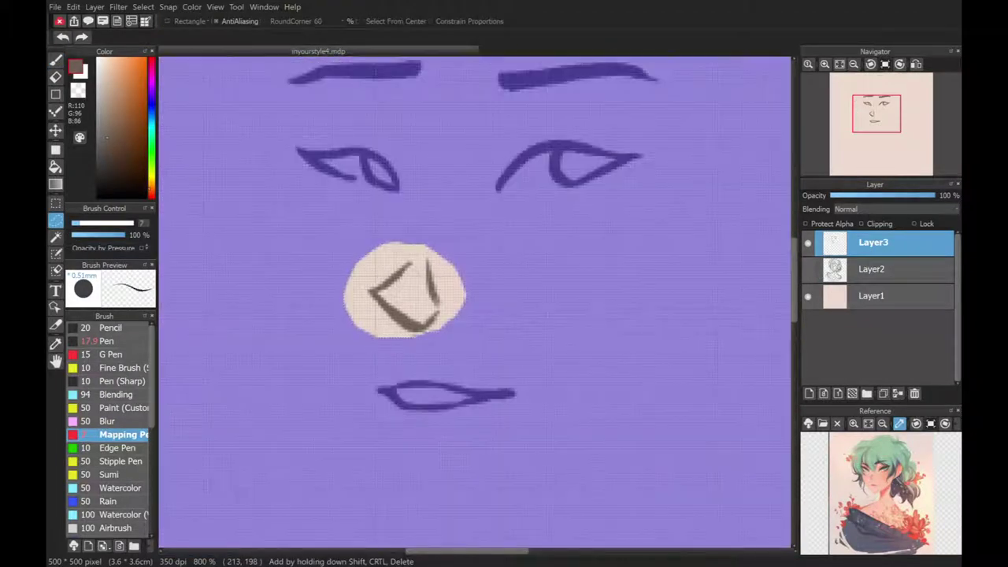
Step: Erase the upper side lines of the nose and show the Layer2 sketch again
key(b)
key(e)
mouse_move(371, 288)
mouse_down()
mouse_move(393, 265)
mouse_move(429, 284)
mouse_up()
click(806, 269)
Step: Ink the outer contour of the ear over the sketch with the Mapping Pen
scroll(742, 214, up, 5)
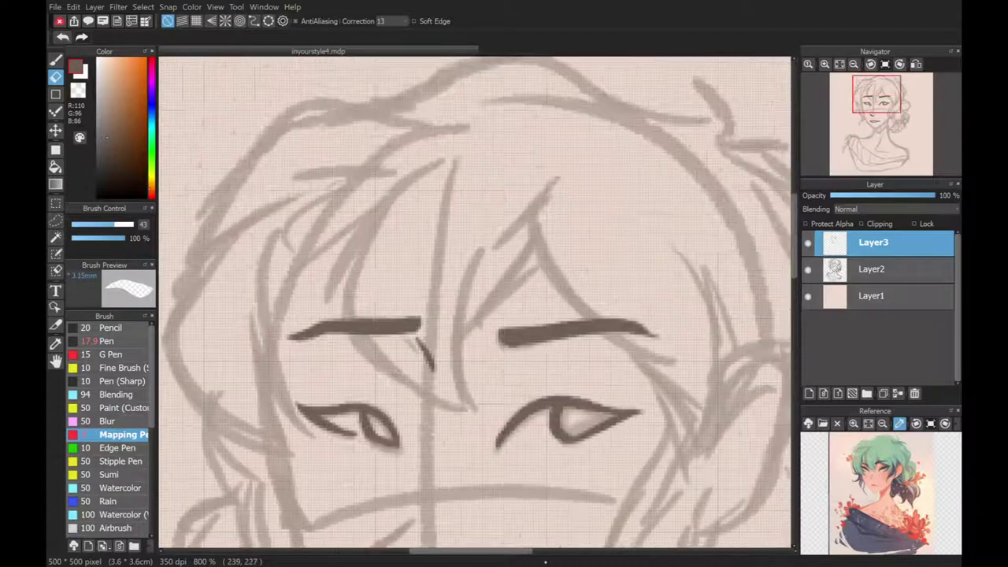
scroll(742, 213, right, 5)
key(b)
mouse_move(470, 242)
mouse_down()
mouse_move(564, 206)
mouse_move(487, 341)
mouse_up()
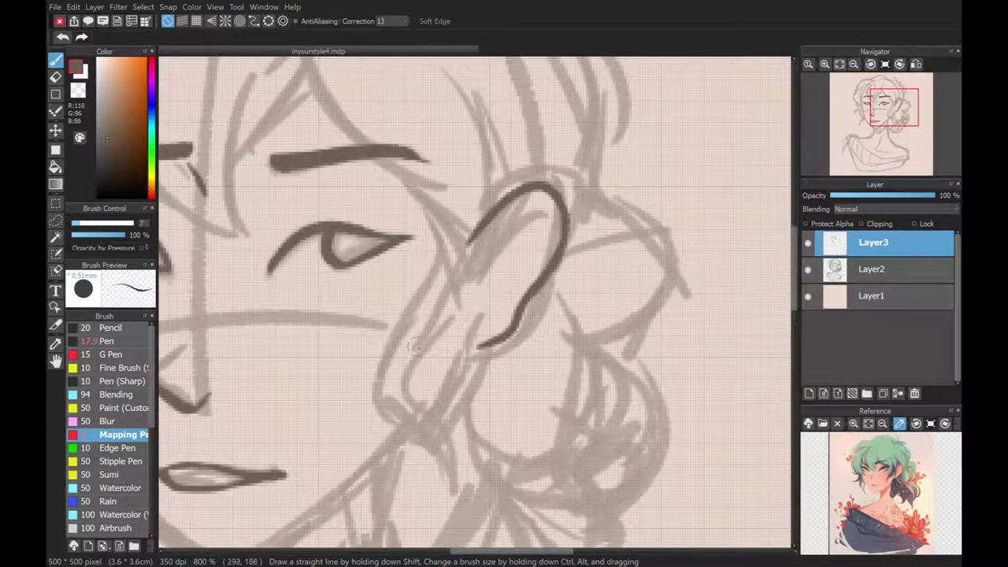
Step: Ink the wavy side lock in front of the ear and the long fringe strand crossing the brow
drag(465, 244, 453, 490)
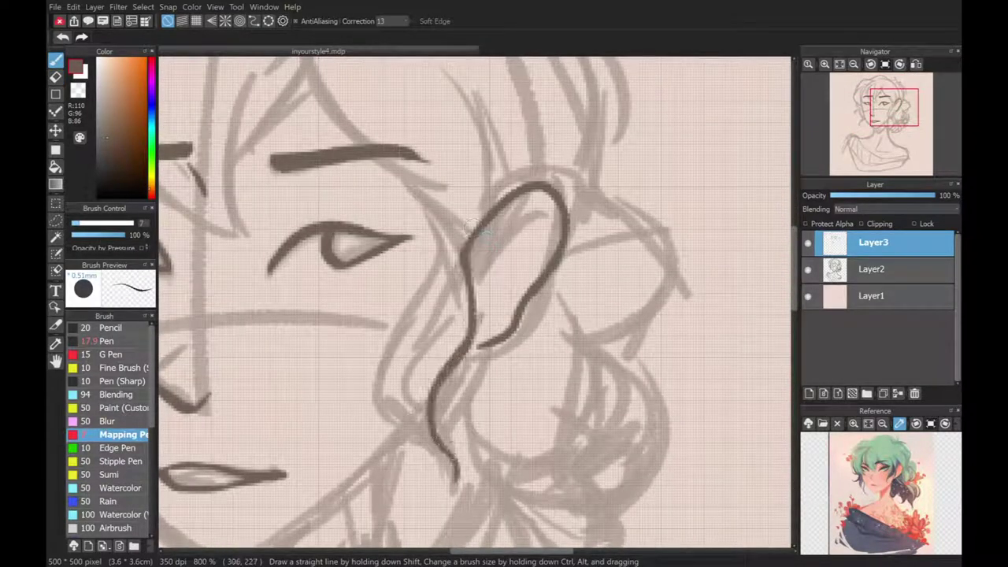
drag(436, 263, 440, 489)
scroll(425, 283, up, 3)
drag(318, 69, 437, 334)
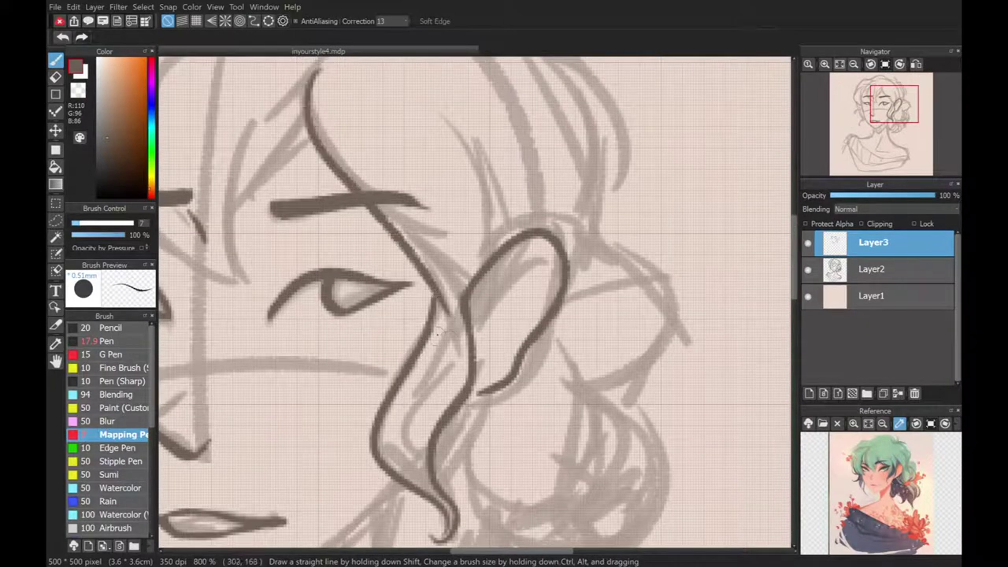
Step: Ink the curved fringe strands over the forehead, meeting in a point between the eyes
scroll(441, 292, up, 8)
scroll(441, 292, left, 10)
mouse_move(422, 185)
mouse_down()
mouse_move(472, 141)
mouse_move(391, 309)
mouse_up()
key(ctrl+z)
mouse_move(425, 240)
mouse_down()
mouse_move(516, 415)
mouse_move(551, 406)
mouse_up()
key(ctrl+z)
drag(554, 236, 547, 403)
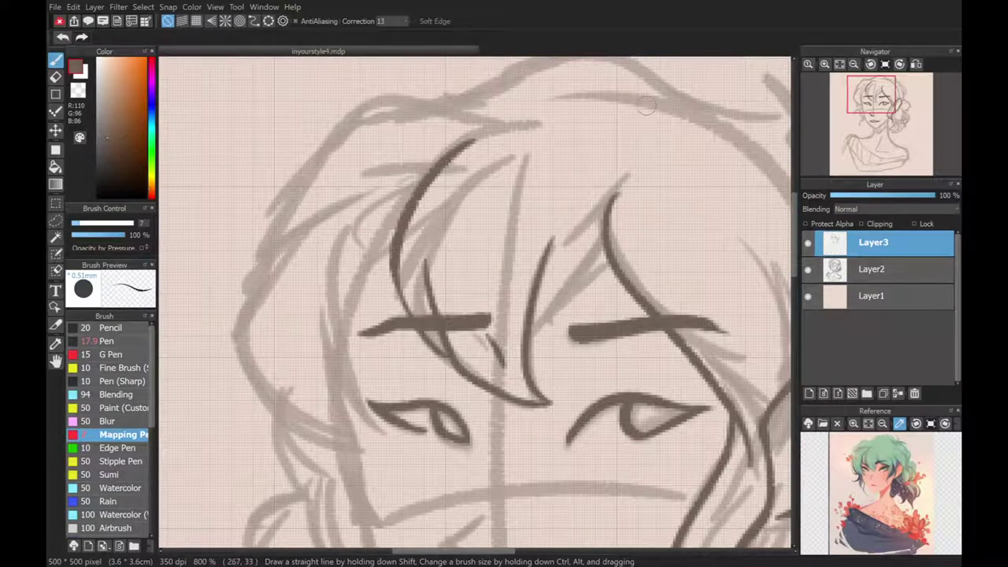
Step: Ink a short diagonal strand joining the hair parting to the pointed fringe lock
drag(565, 272, 531, 336)
key(ctrl+z)
drag(605, 230, 532, 334)
click(807, 269)
key(ctrl+z)
Step: Redraw the top of the curved strand above the narrower eye and check the fringe with the sketch hidden
drag(389, 284, 441, 145)
key(ctrl+z)
key(ctrl+z)
mouse_move(441, 184)
mouse_down()
mouse_move(418, 206)
mouse_move(393, 293)
mouse_up()
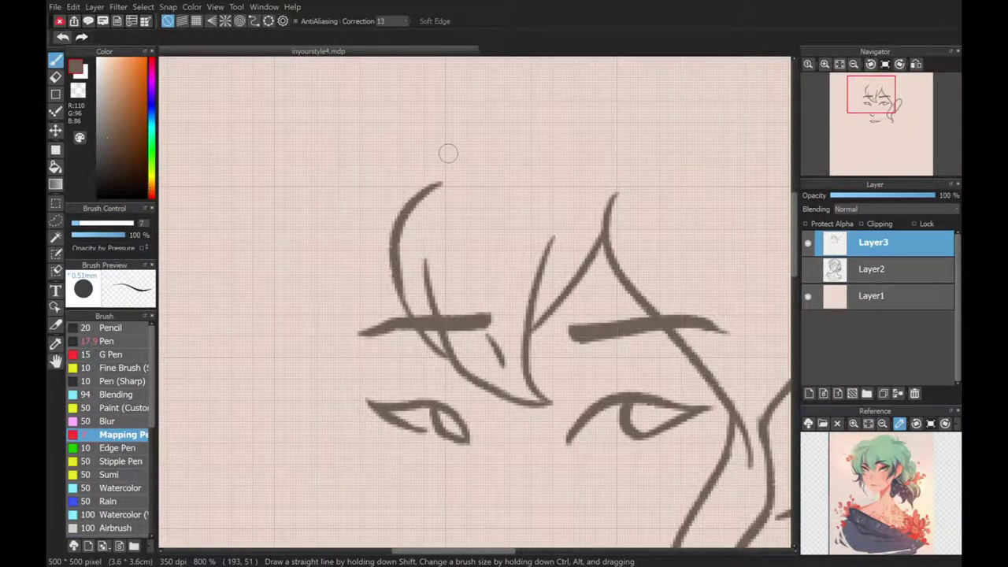
click(807, 269)
click(853, 64)
click(807, 268)
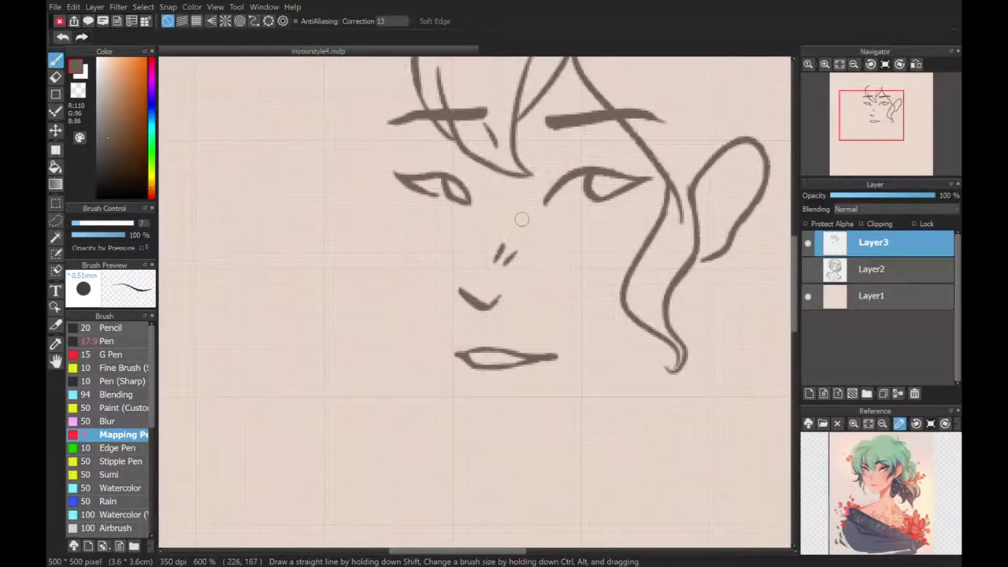
Step: Ink the large outer hair lock framing the left side of the face and its inner edge
click(807, 268)
scroll(779, 229, up, 2)
mouse_move(360, 78)
mouse_down()
mouse_move(292, 165)
mouse_move(391, 272)
mouse_move(368, 167)
mouse_up()
drag(387, 228, 379, 132)
key(ctrl+z)
drag(373, 215, 415, 75)
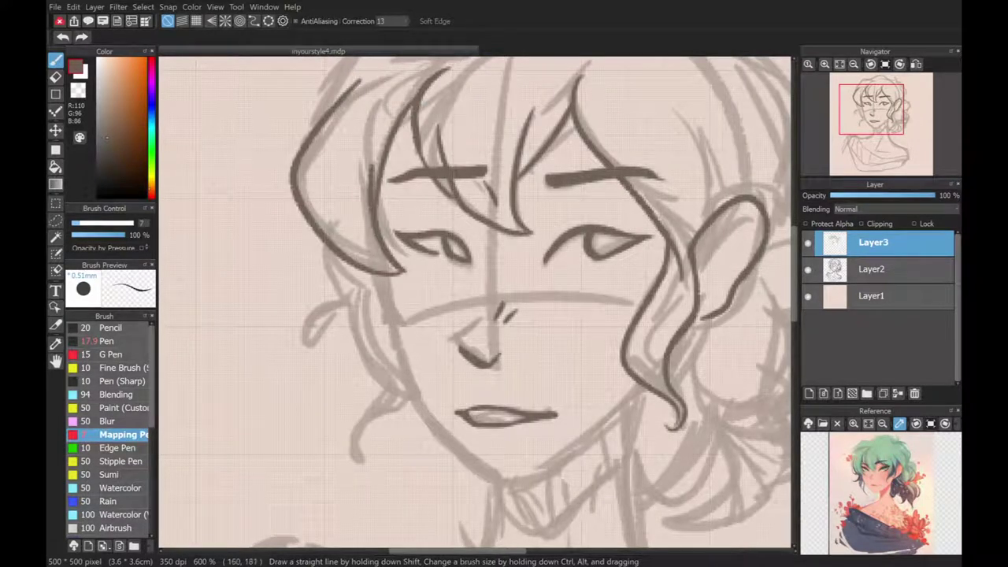
Step: Ink the face contour from the left cheek around the chin to the side lock
scroll(653, 496, up, 2)
mouse_move(292, 201)
mouse_down()
mouse_move(294, 244)
mouse_move(327, 347)
mouse_up()
mouse_move(319, 291)
mouse_down()
mouse_move(409, 450)
mouse_move(441, 472)
mouse_move(590, 393)
mouse_move(637, 347)
mouse_up()
Step: Reposition the lassoed nose slightly up and to the right, and erase the small bridge marks above it
click(807, 269)
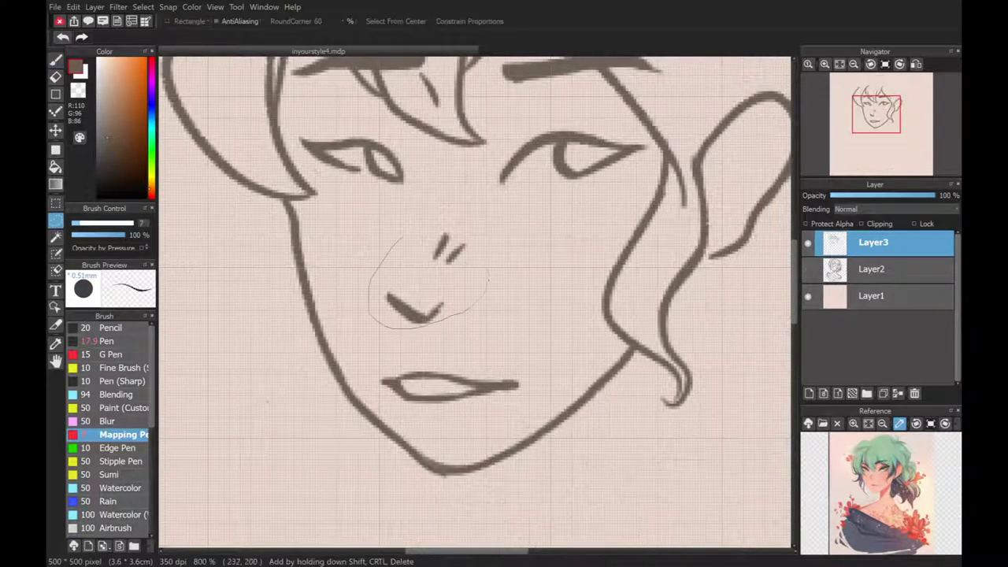
key(ctrl+t)
drag(417, 307, 433, 299)
key(Return)
key(e)
drag(441, 256, 460, 237)
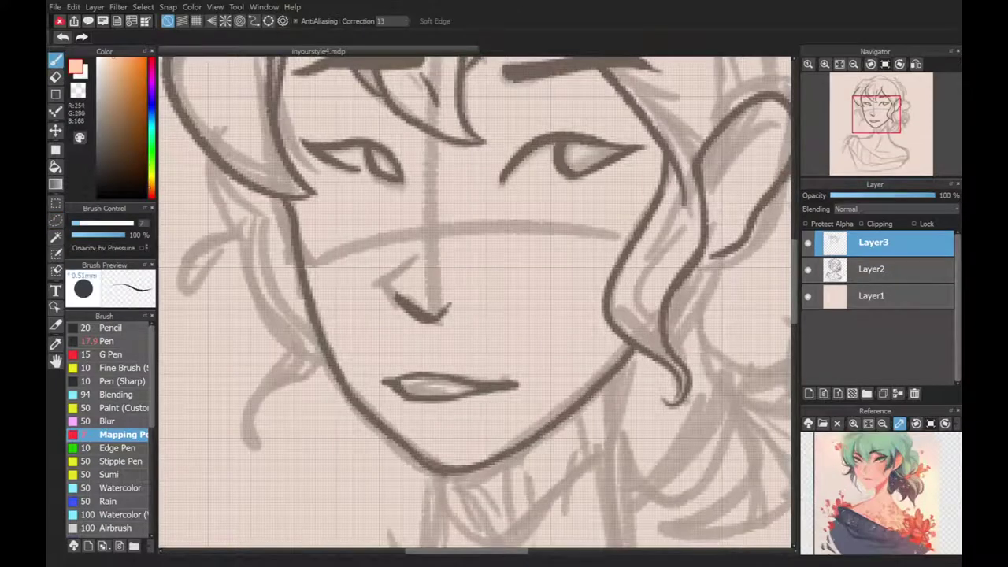
Step: Pick the dark brown line colour again and ink the small curls beside the left cheek
alt+click(267, 219)
drag(203, 149, 240, 224)
mouse_move(236, 186)
mouse_down()
mouse_move(268, 280)
mouse_move(216, 236)
mouse_move(272, 275)
mouse_up()
mouse_move(208, 260)
mouse_down()
mouse_move(275, 288)
mouse_move(298, 343)
mouse_up()
key(ctrl+z)
Step: Ink the long curl hanging beside the left jaw and the strand running back to the jawline
mouse_move(270, 265)
mouse_down()
mouse_move(280, 329)
mouse_move(305, 365)
mouse_move(278, 439)
mouse_up()
drag(291, 370, 330, 386)
key(ctrl+z)
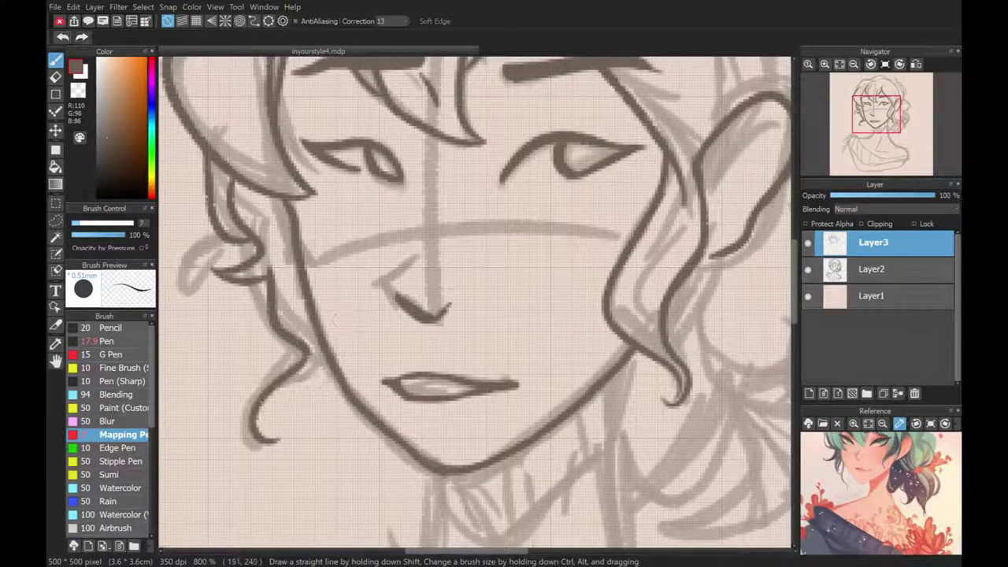
drag(272, 393, 376, 431)
key(ctrl+z)
drag(307, 379, 378, 429)
Step: Bring the hair into view in the reference image and ink a short strand rising above the ear
drag(519, 549, 567, 551)
scroll(472, 315, up, 5)
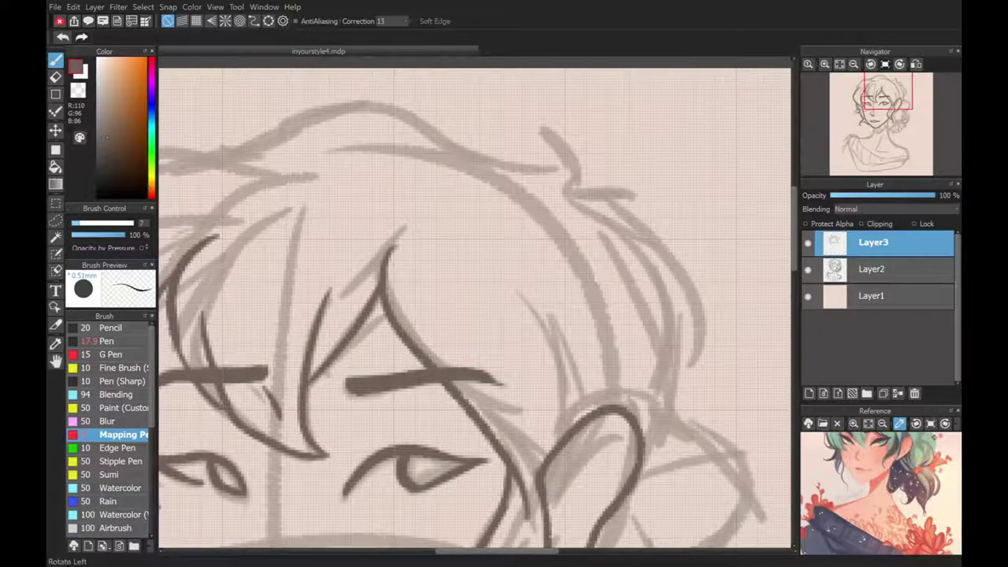
drag(882, 492, 906, 473)
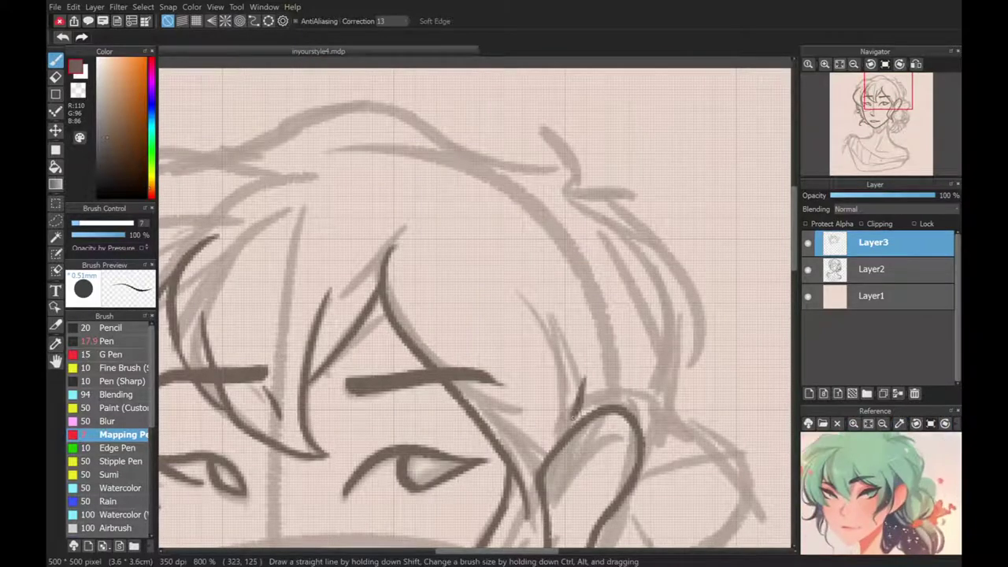
drag(587, 352, 658, 500)
key(ctrl+z)
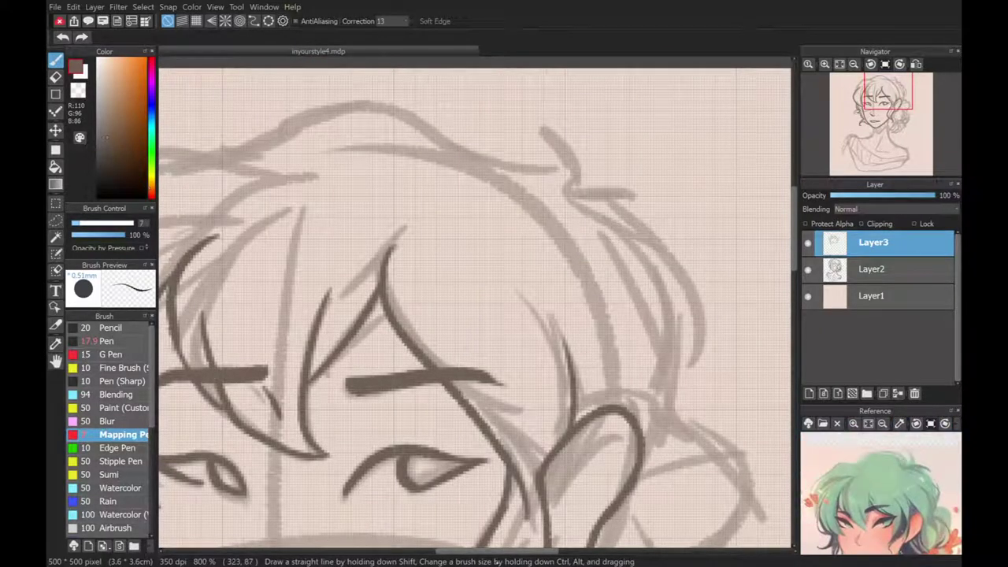
scroll(472, 315, down, 2)
drag(543, 167, 273, 244)
mouse_move(319, 194)
mouse_down()
mouse_move(264, 226)
mouse_move(220, 290)
mouse_up()
drag(275, 236, 260, 303)
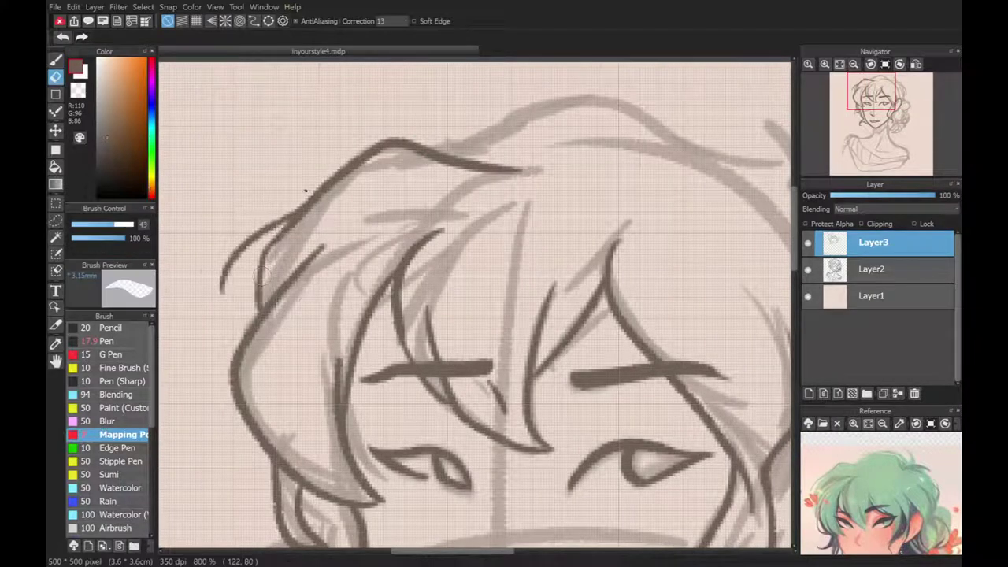
key(ctrl+z)
key(ctrl+z)
key(ctrl+z)
drag(519, 157, 295, 225)
drag(267, 291, 313, 184)
key(ctrl+z)
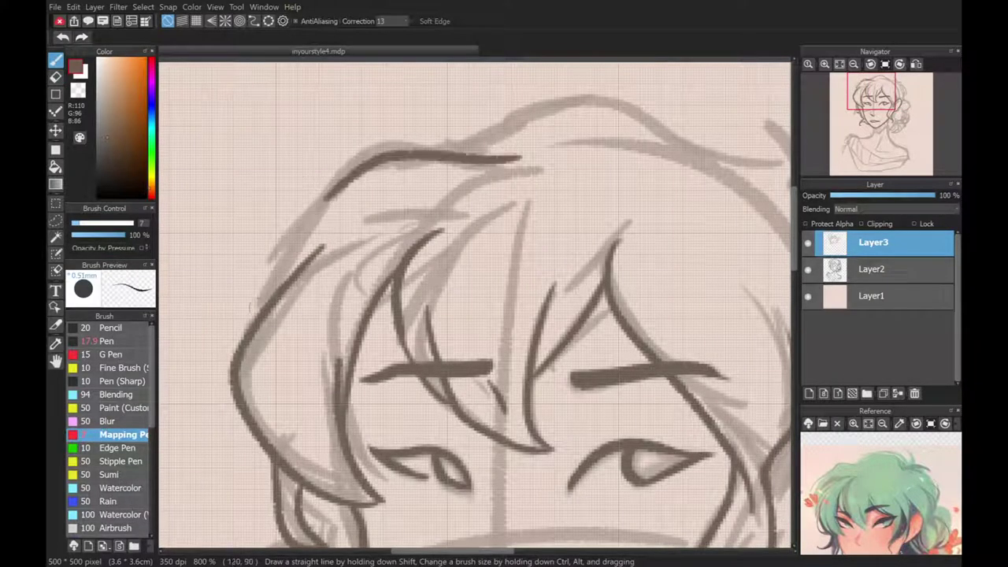
key(ctrl+z)
key(ctrl+z)
mouse_move(269, 298)
mouse_down()
mouse_move(321, 183)
mouse_move(560, 142)
mouse_up()
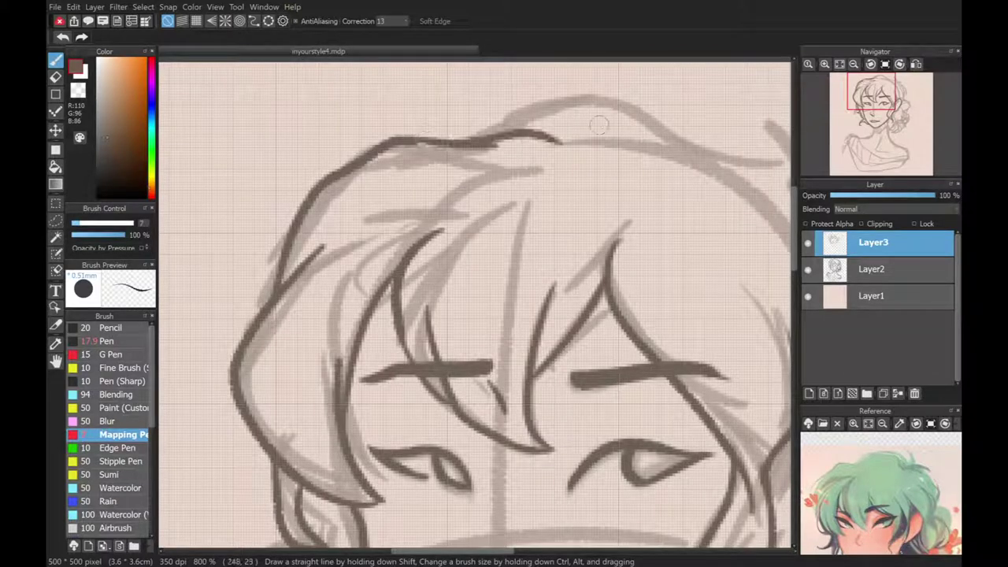
key(ctrl+z)
key(ctrl+z)
Step: Ink the outer hair contour from the upper left side over the crown of the head
drag(267, 301, 370, 144)
drag(400, 142, 578, 169)
key(ctrl+z)
drag(370, 146, 538, 163)
mouse_move(432, 157)
mouse_down()
mouse_move(508, 122)
mouse_move(696, 149)
mouse_up()
key(ctrl+z)
key(ctrl+z)
drag(592, 98, 706, 167)
Step: Ink the back hair contour from the crown down to just above the ear
mouse_move(693, 111)
mouse_down()
mouse_move(684, 220)
mouse_move(369, 218)
mouse_up()
key(ctrl+z)
mouse_move(372, 161)
mouse_down()
mouse_move(509, 124)
mouse_move(500, 181)
mouse_up()
mouse_move(378, 163)
mouse_down()
mouse_move(545, 273)
mouse_move(560, 382)
mouse_up()
drag(531, 279, 576, 369)
key(ctrl+z)
Step: Ink the gathered hair behind the ear down to the small hair tie
scroll(551, 377, down, 3)
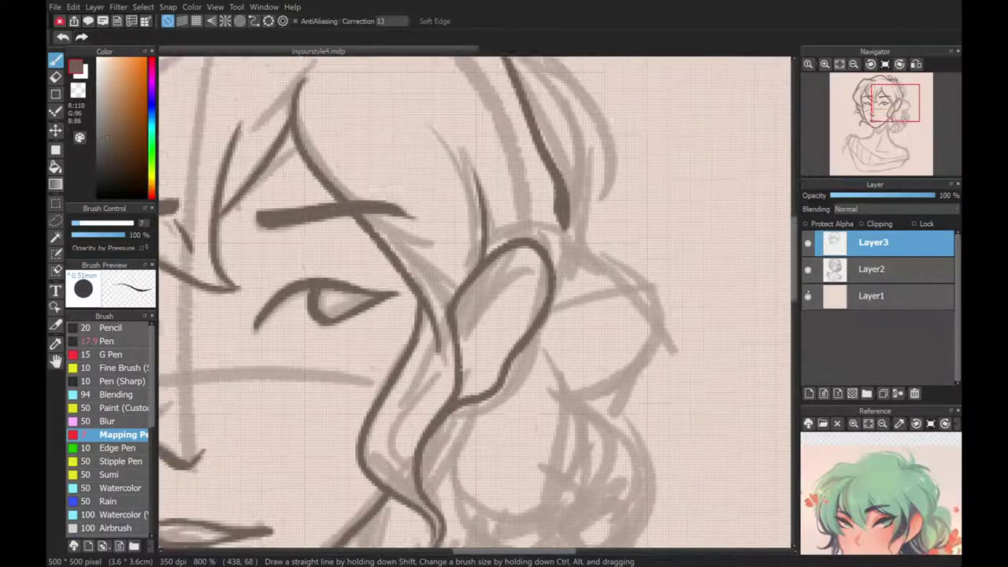
scroll(473, 97, down, 2)
mouse_move(443, 362)
mouse_down()
mouse_move(507, 411)
mouse_move(541, 400)
mouse_move(520, 276)
mouse_up()
key(ctrl+z)
key(ctrl+z)
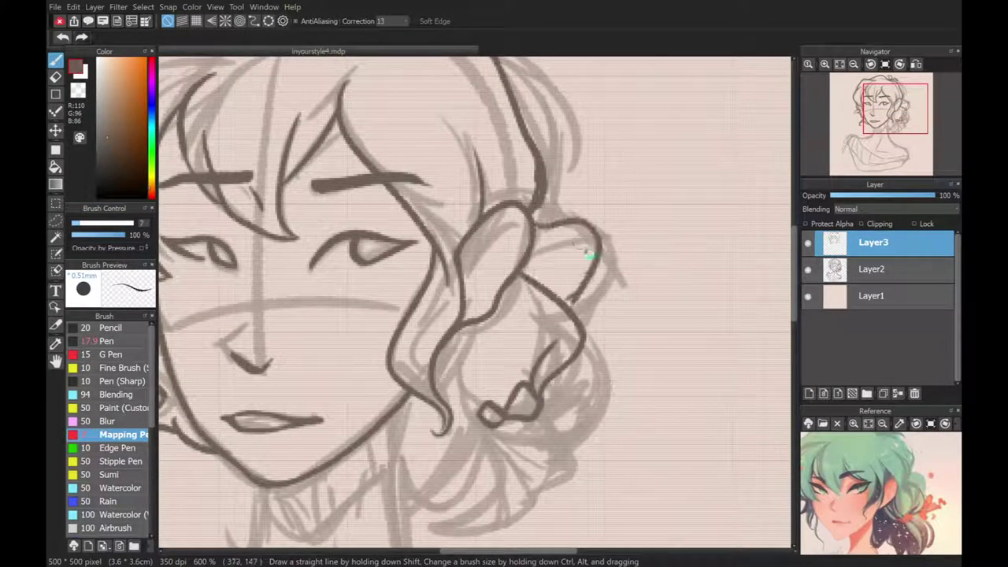
key(ctrl+z)
drag(551, 361, 529, 263)
Step: Ink the outer wavy strand running from above the ear to the edge of the gathered hair
drag(533, 214, 577, 257)
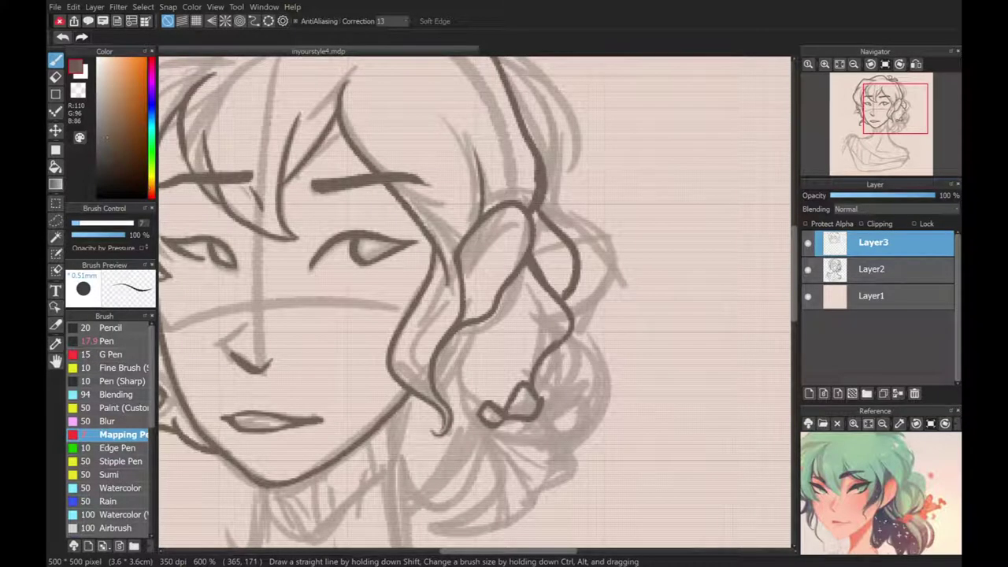
key(ctrl+z)
drag(535, 211, 561, 287)
Step: Ink the inner strands below the ear, converging on the hair tie
drag(465, 323, 503, 403)
drag(511, 319, 492, 397)
key(ctrl+z)
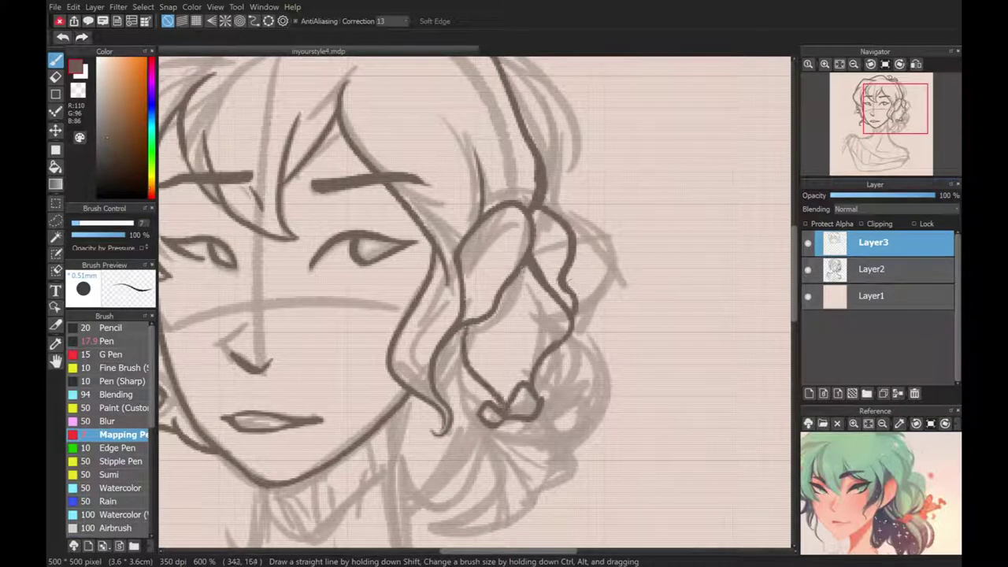
drag(524, 296, 531, 388)
drag(513, 373, 496, 408)
Step: Ink the loose hair ends hanging behind the jaw, below the side lock
scroll(540, 260, down, 5)
scroll(488, 330, up, 1)
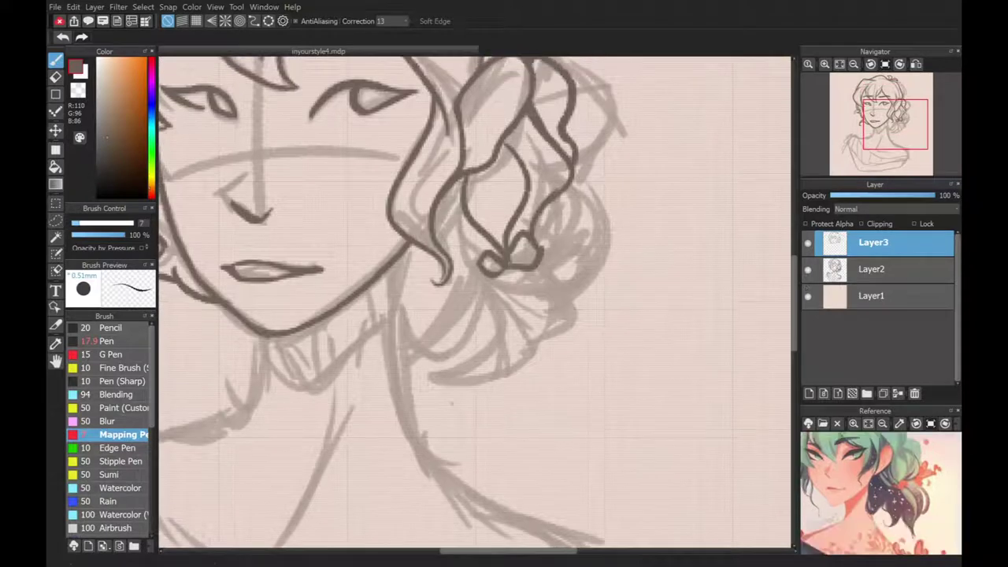
drag(388, 276, 377, 382)
drag(392, 275, 390, 401)
key(ctrl+z)
drag(439, 293, 476, 390)
key(ctrl+z)
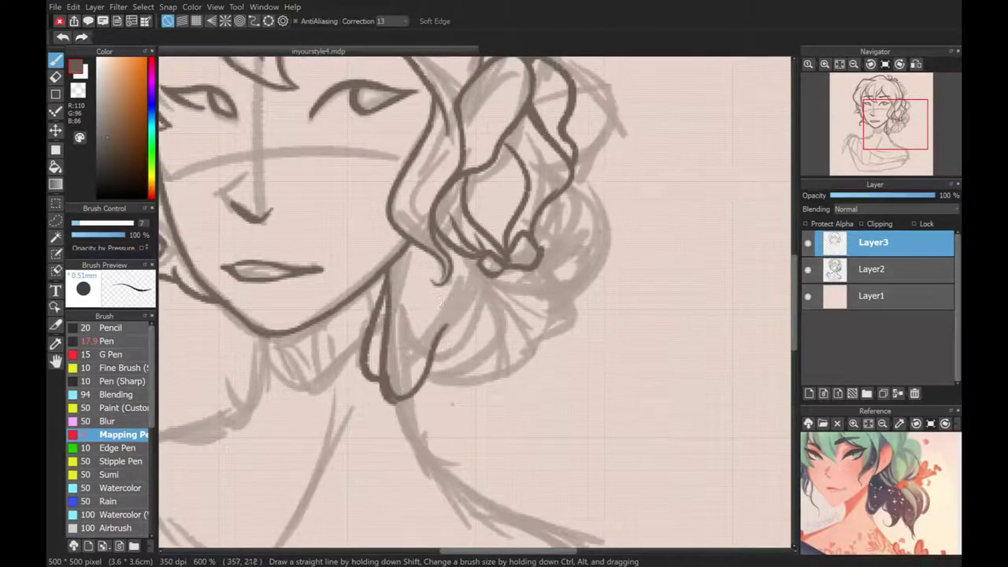
Step: Ink the wavy ponytail ends below the hair tie, redrawing the strokes that do not fit
drag(494, 273, 511, 365)
key(ctrl+z)
key(ctrl+z)
drag(495, 273, 511, 361)
key(ctrl+z)
drag(463, 339, 510, 359)
key(ctrl+z)
drag(431, 376, 426, 434)
Step: Compare the inked head and ponytail with the Layer2 sketch by repeatedly hiding and showing that layer
click(807, 270)
click(807, 269)
click(807, 269)
click(806, 269)
click(806, 269)
click(806, 270)
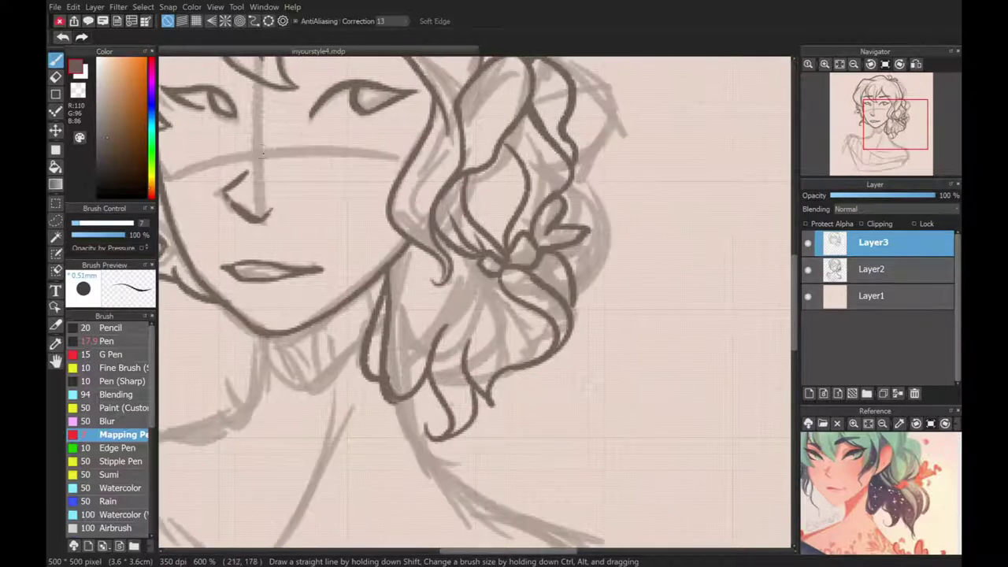
click(807, 269)
click(807, 269)
click(807, 269)
click(807, 269)
click(807, 269)
click(807, 270)
click(807, 269)
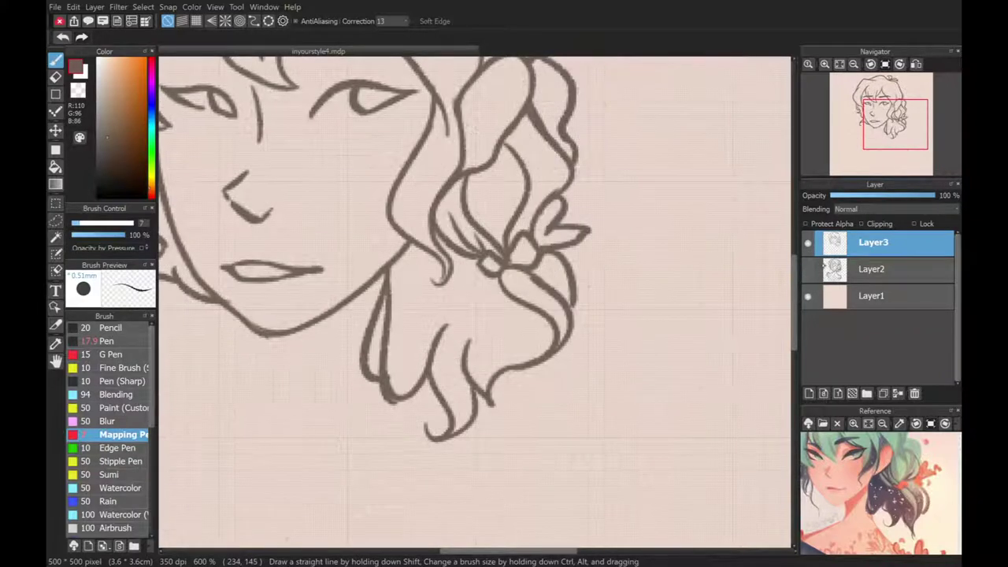
click(807, 269)
click(807, 269)
click(807, 270)
Step: Ink the neck sides and shoulder lines over the Layer2 sketch, undoing the shoulder strokes that do not fit
mouse_move(642, 270)
mouse_down()
mouse_move(815, 285)
mouse_move(812, 209)
mouse_up()
drag(437, 319, 442, 233)
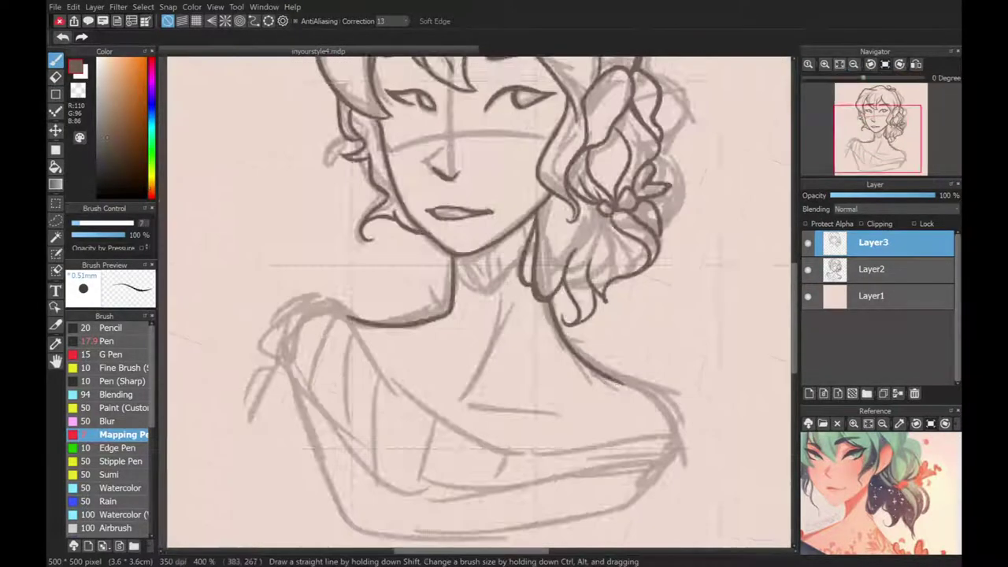
mouse_move(306, 211)
mouse_down()
mouse_move(506, 396)
mouse_move(550, 474)
mouse_move(578, 474)
mouse_move(504, 355)
mouse_move(472, 236)
mouse_up()
mouse_move(471, 227)
mouse_down()
mouse_move(539, 334)
mouse_move(358, 272)
mouse_move(344, 311)
mouse_up()
key(ctrl+z)
key(ctrl+z)
Step: Ink the garment's draped neckline across the chest and the outer edge of its fold below the shoulder
mouse_move(356, 291)
mouse_down()
mouse_move(524, 476)
mouse_move(321, 475)
mouse_up()
mouse_move(321, 323)
mouse_down()
mouse_move(453, 416)
mouse_move(575, 446)
mouse_move(747, 408)
mouse_up()
key(ctrl+z)
drag(682, 425, 779, 461)
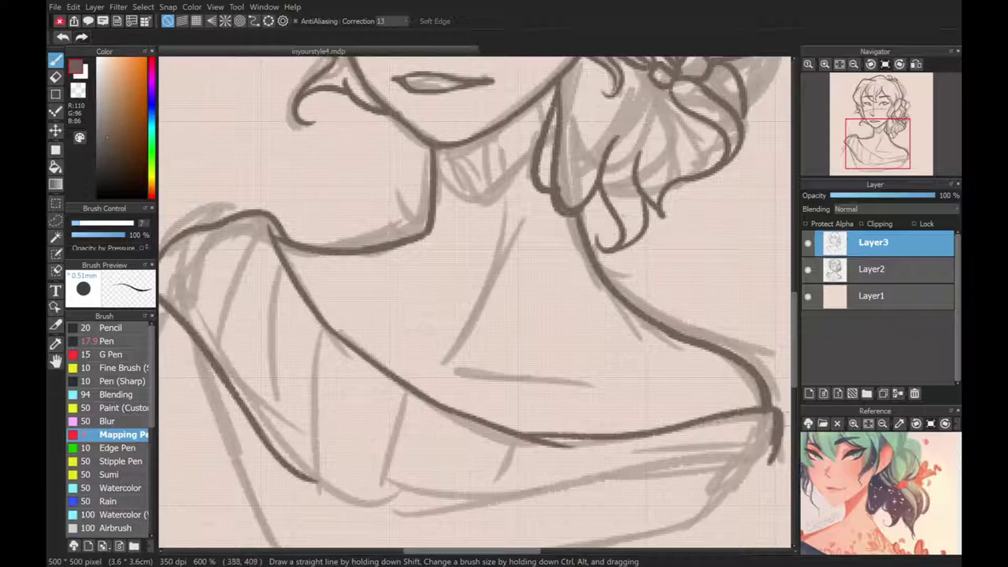
Step: Ink the lower edge of the garment fold across the chest, redoing strokes until it meets the far shoulder
key(ctrl+z)
mouse_move(291, 470)
mouse_down()
mouse_move(467, 501)
mouse_move(639, 465)
mouse_up()
key(ctrl+z)
drag(472, 508, 685, 457)
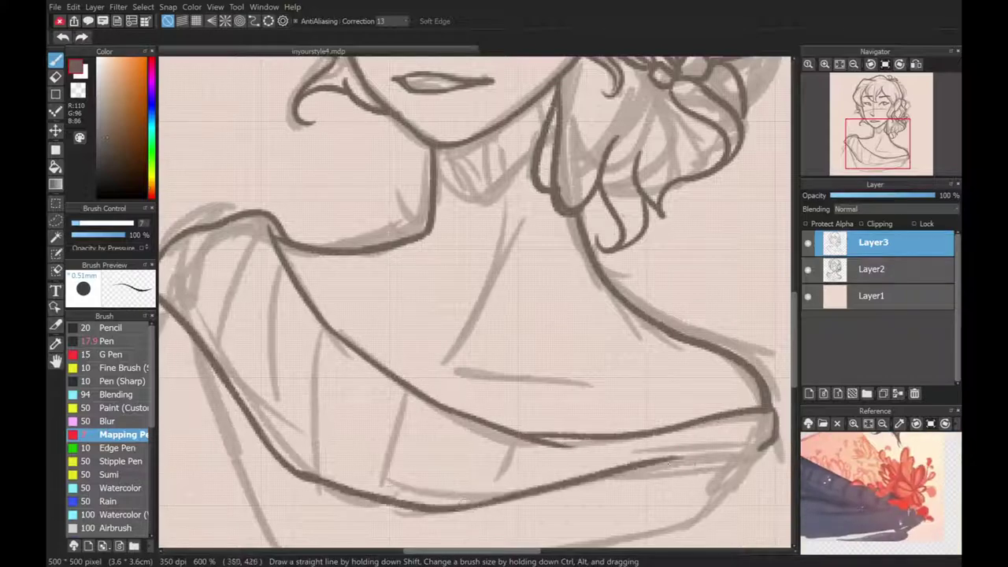
drag(630, 475, 767, 455)
drag(675, 465, 768, 437)
Step: Ink the bottom outline of the bust from below the near shoulder around to the far end of the fold
scroll(504, 482, down, 5)
scroll(504, 482, up, 6)
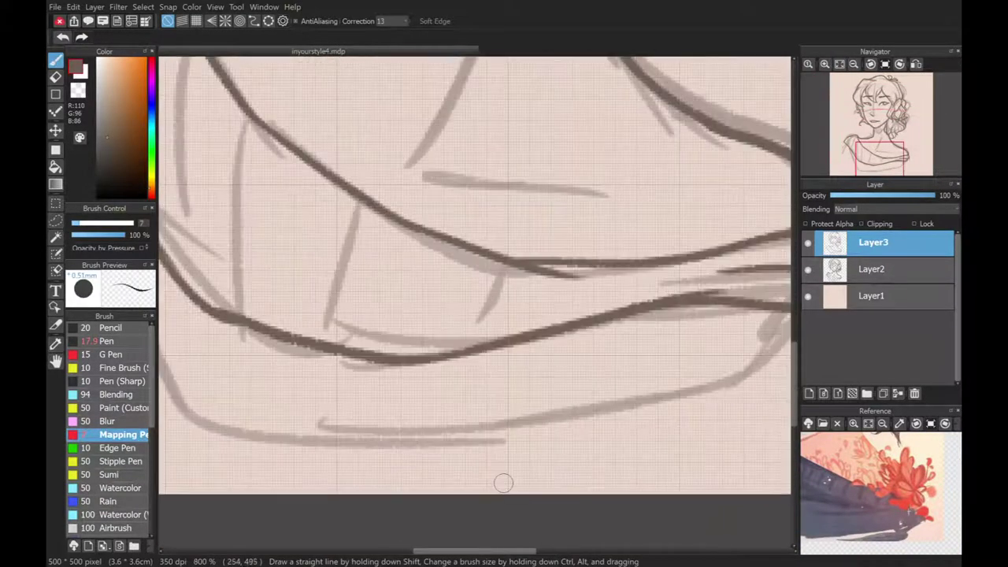
scroll(504, 481, down, 2)
mouse_move(223, 256)
mouse_down()
mouse_move(313, 470)
mouse_move(730, 444)
mouse_up()
drag(551, 476, 677, 452)
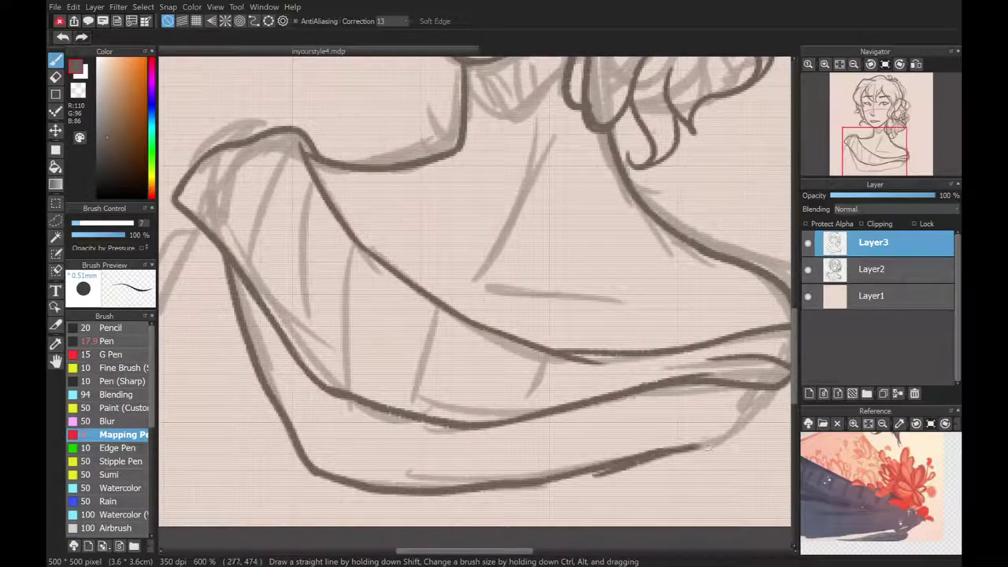
drag(592, 472, 776, 392)
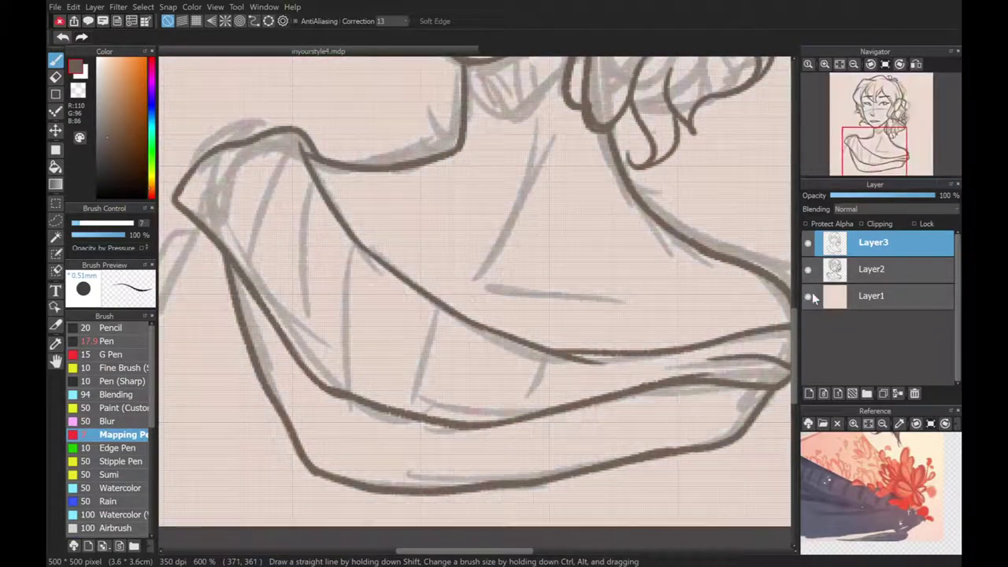
Step: Hide the Layer2 sketch, fit the whole drawing in the window and compare the line art with the sketch
click(807, 269)
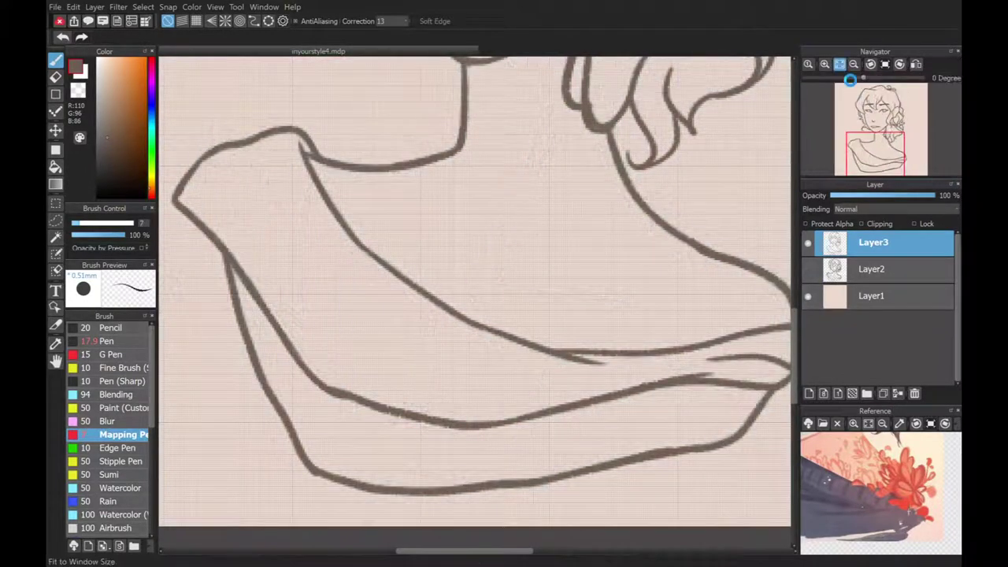
click(839, 63)
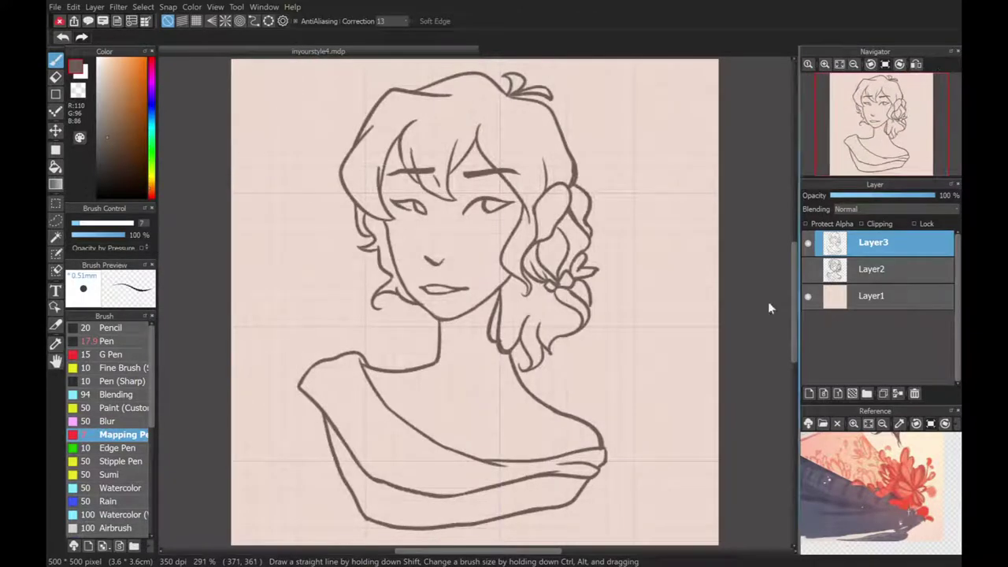
click(809, 269)
click(809, 269)
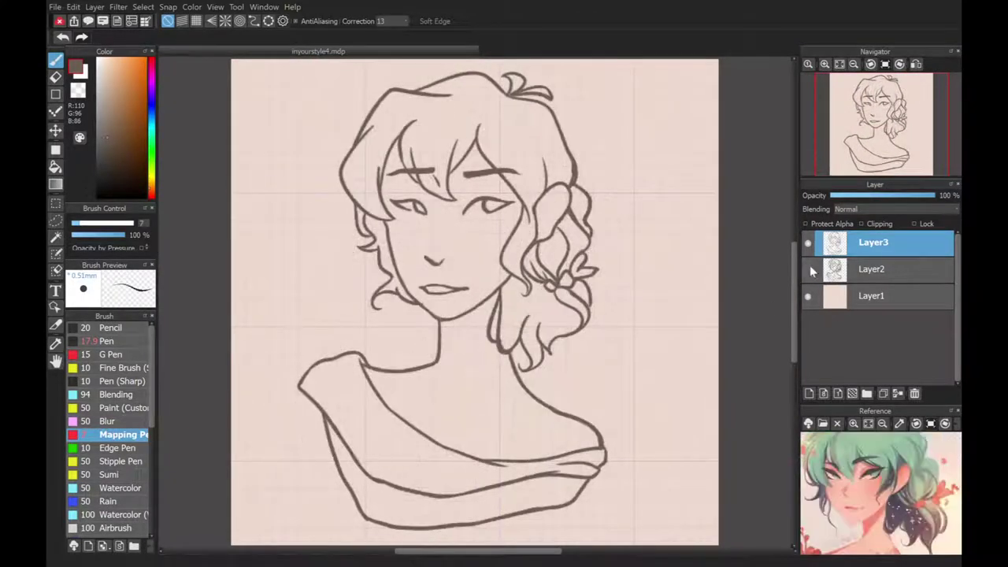
Step: Erase the outer curls of the gathered hair behind the ear and redraw them as fuller, rounder waves
scroll(574, 210, up, 2)
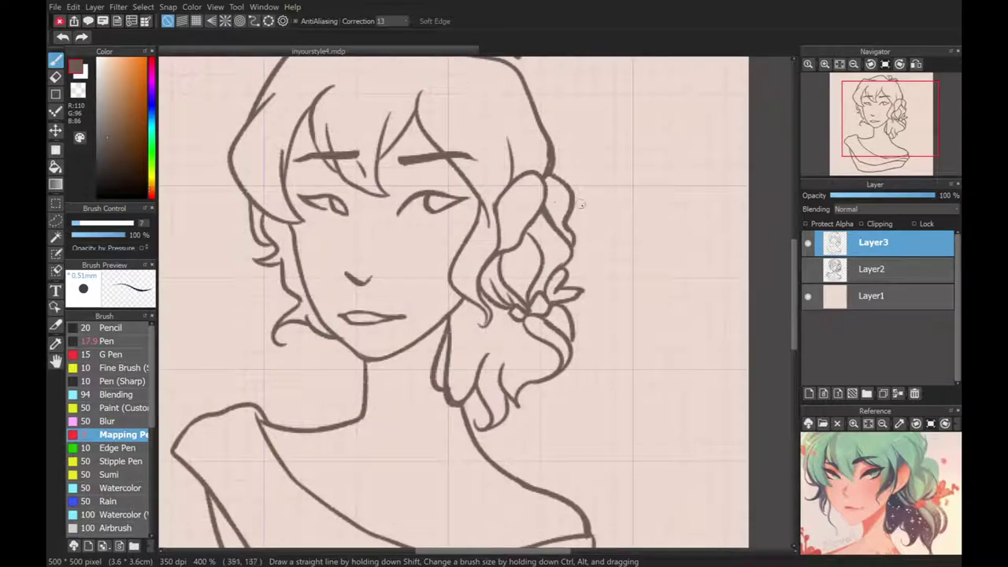
key(e)
drag(561, 175, 561, 226)
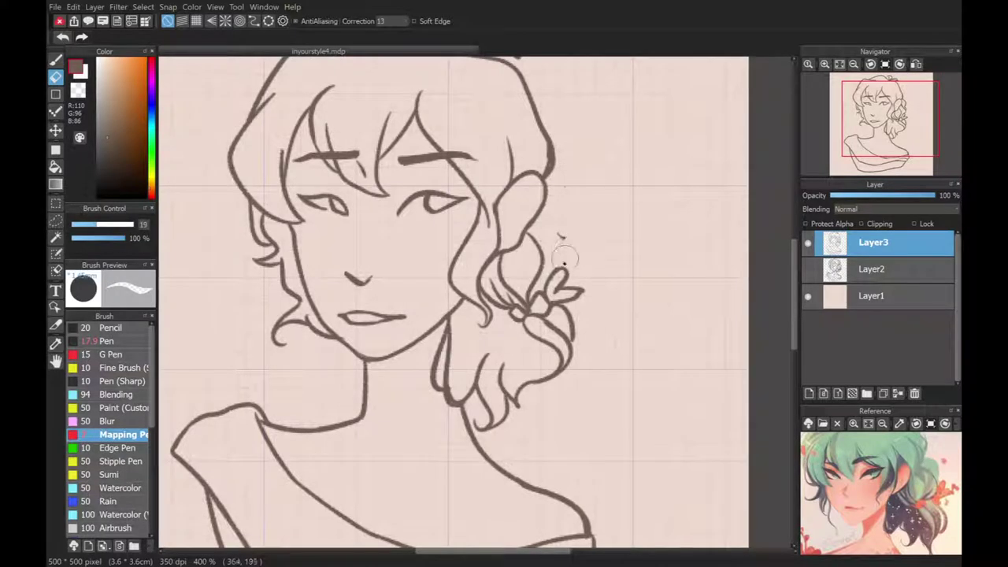
key(p)
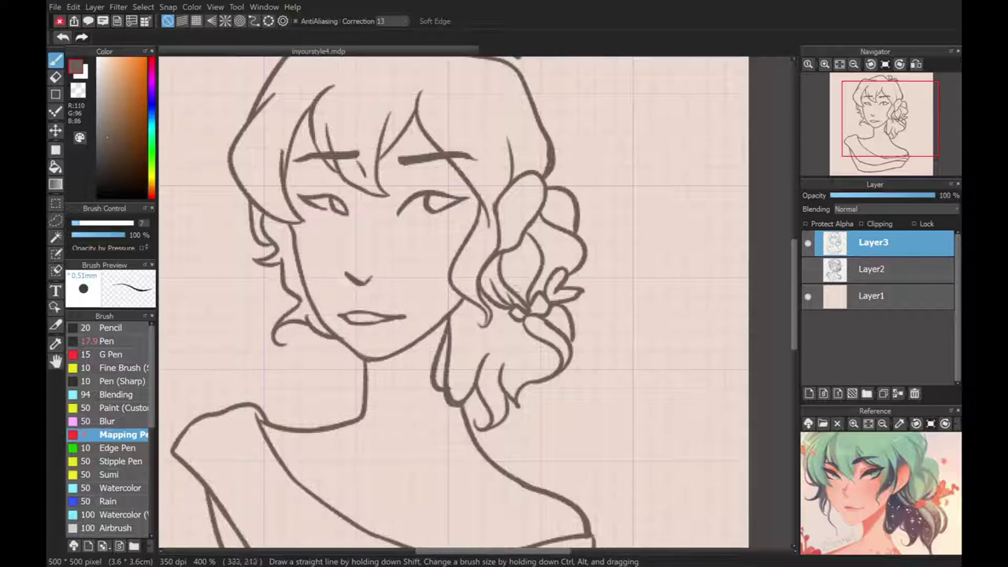
Step: Erase the outer ponytail strands below the hair tie and redraw them as wider curls, undoing strokes that do not fit
key(e)
mouse_move(573, 350)
mouse_down()
mouse_move(544, 331)
mouse_move(575, 328)
mouse_up()
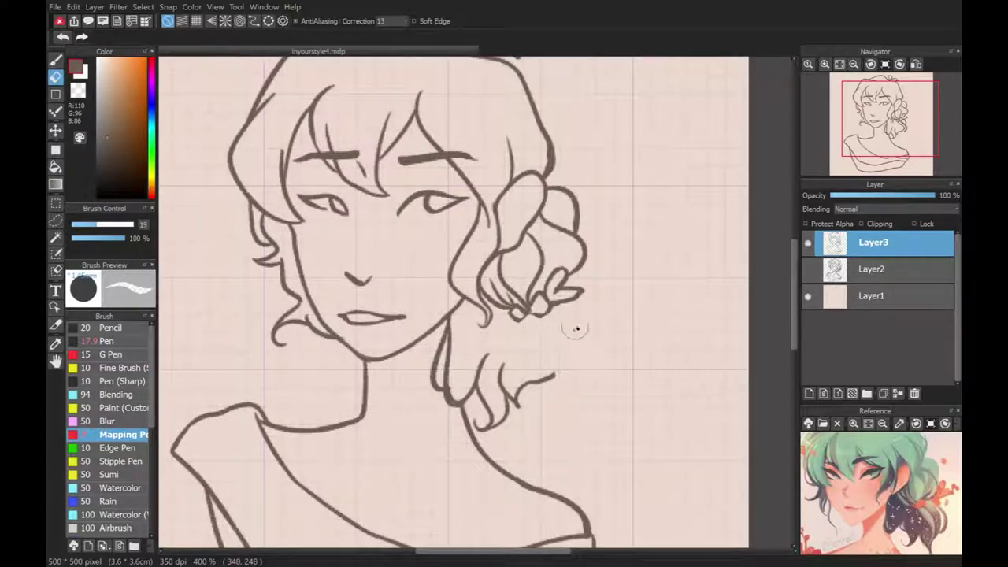
key(p)
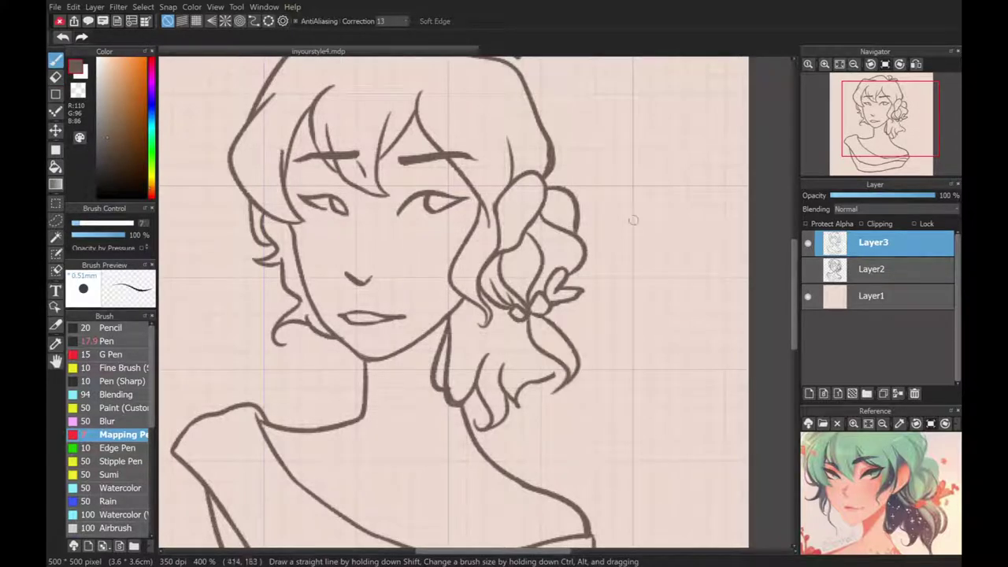
drag(583, 301, 575, 364)
key(ctrl+z)
key(ctrl+z)
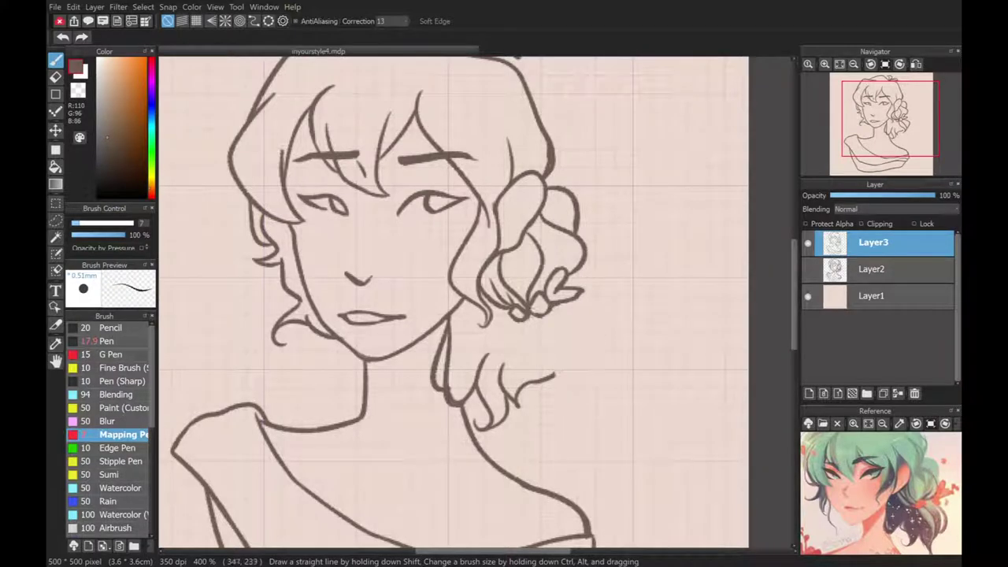
drag(543, 319, 529, 398)
drag(584, 317, 552, 389)
drag(576, 338, 563, 378)
key(ctrl+z)
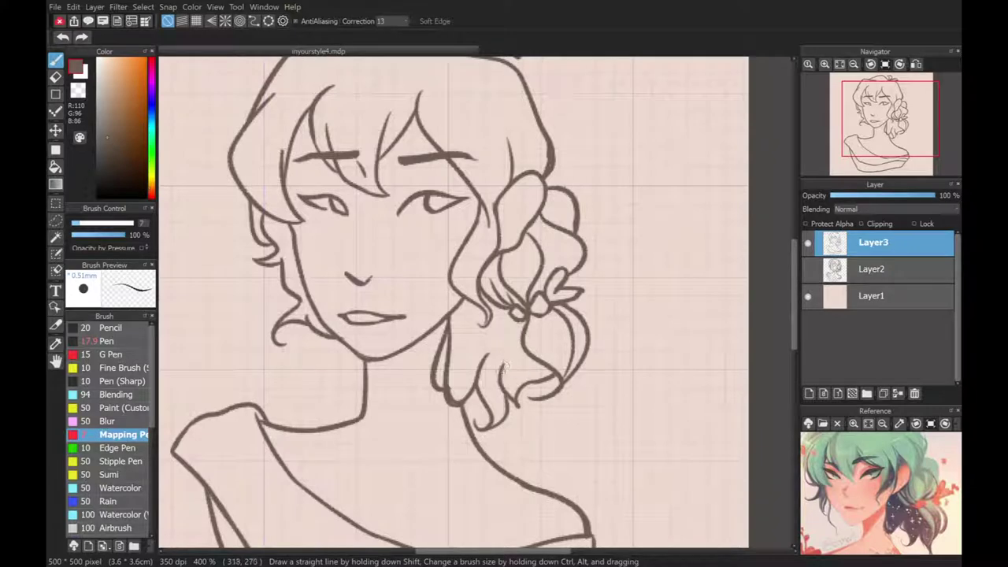
Step: Ink a short hair lock behind the jaw, curving in against the side of the neck
scroll(465, 312, up, 3)
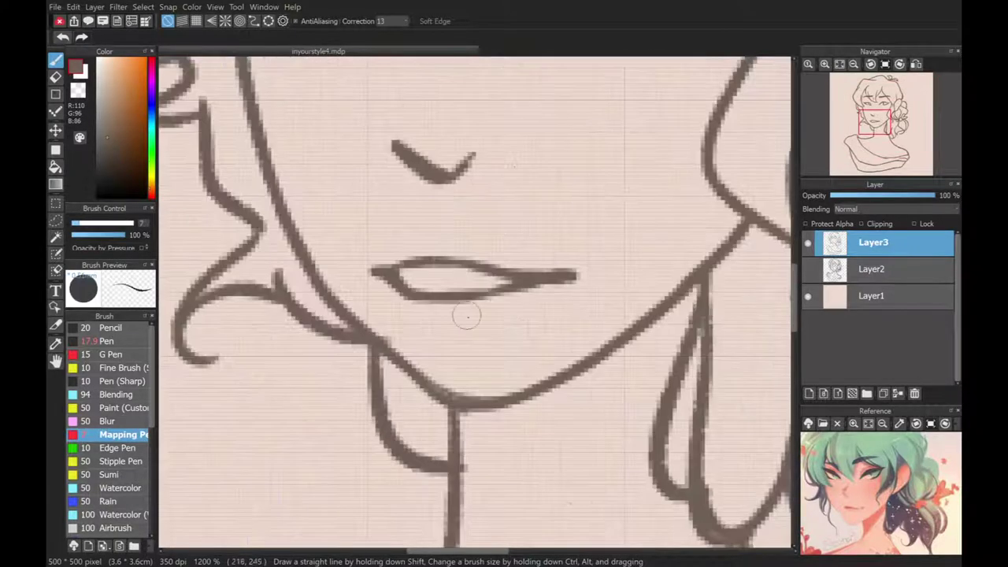
key(e)
scroll(475, 484, down, 5)
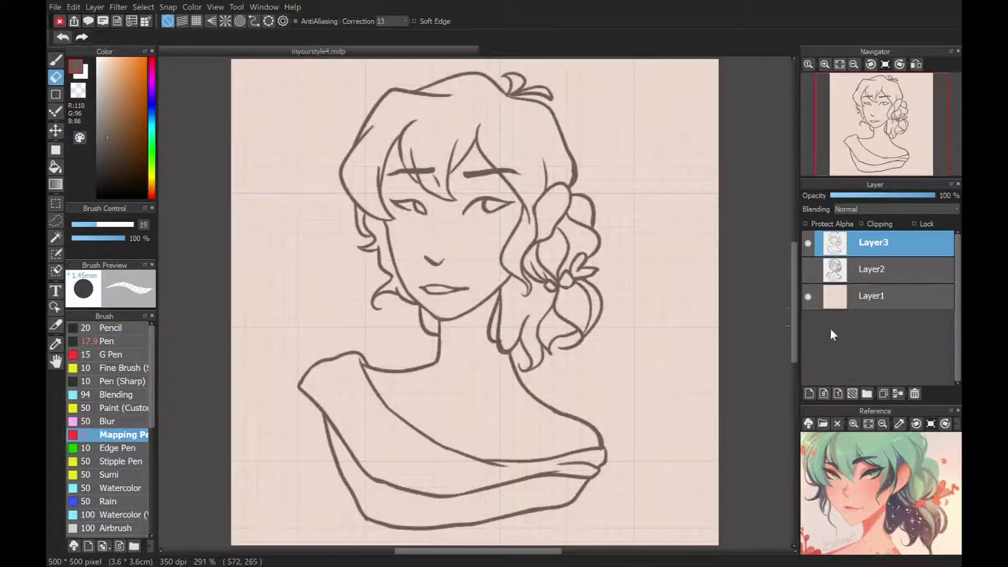
Step: Show the Layer2 sketch, ink the collarbone and neck lines over it, and hide the sketch again
click(807, 270)
key(b)
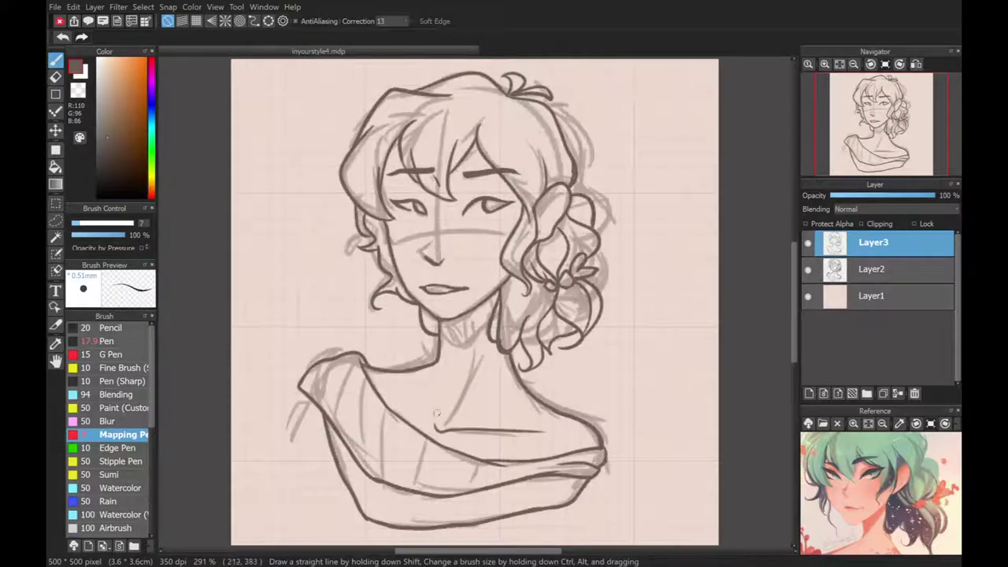
click(807, 269)
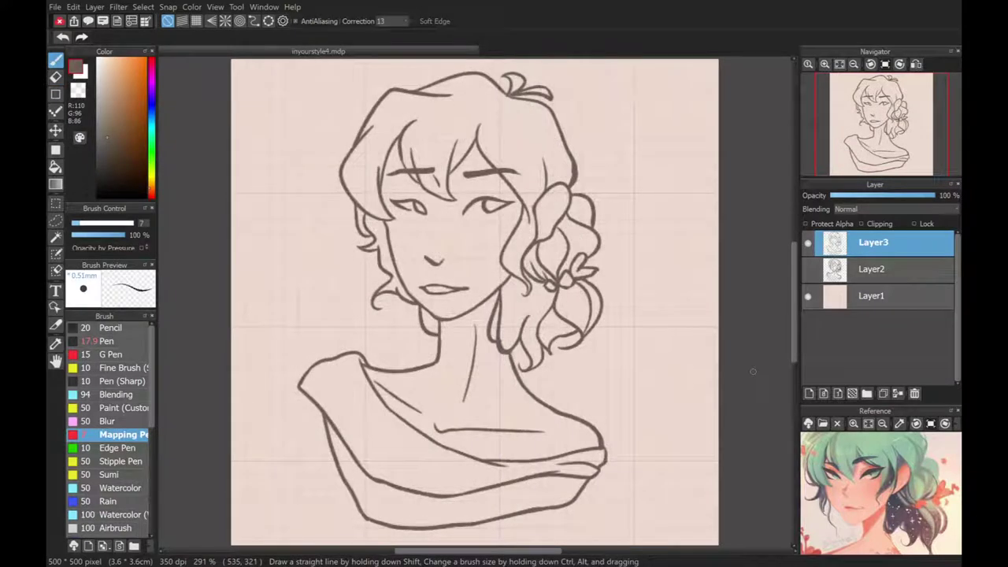
Step: Erase the vertical neck line and redraw the ear's top edge where it meets the hair, undoing stray strokes
key(e)
scroll(569, 206, up, 4)
key(b)
key(ctrl+z)
key(ctrl+z)
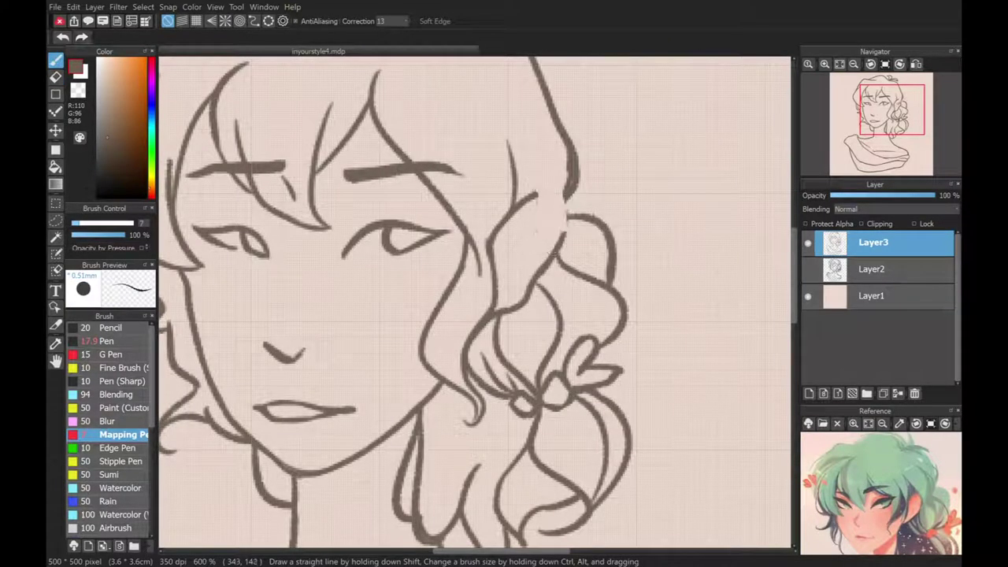
scroll(472, 299, down, 2)
scroll(672, 173, down, 2)
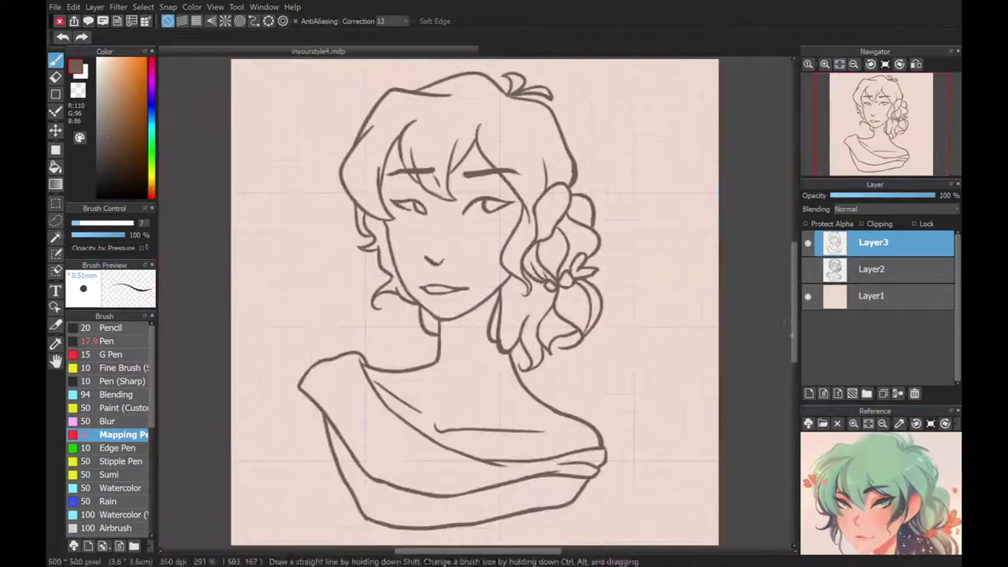
key(ctrl+z)
key(ctrl+z)
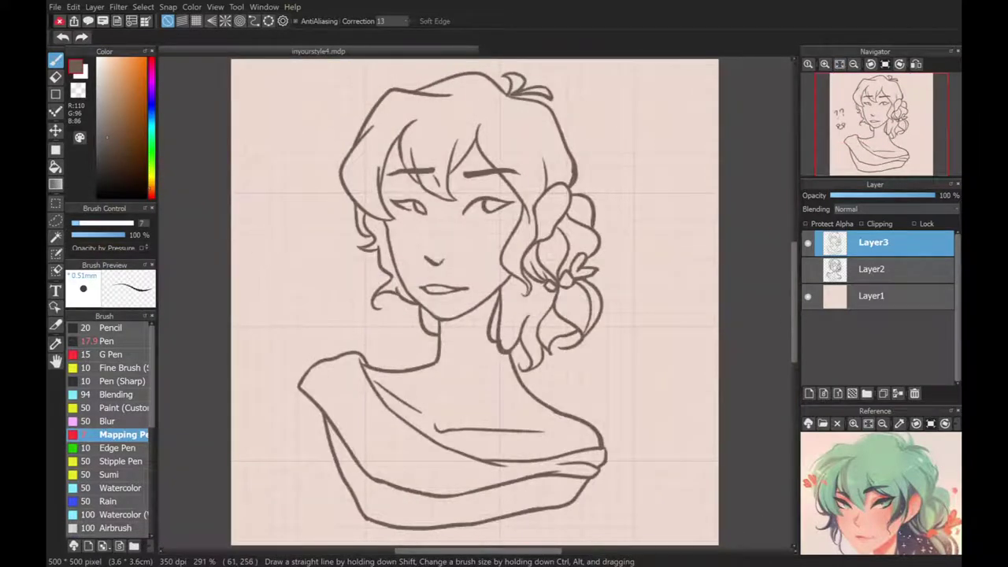
Step: Add a new layer above Layer2 and place it inside a new folder named C O L O R
click(870, 268)
click(809, 393)
click(866, 393)
double_click(870, 269)
text(C O L O R)
drag(871, 295, 874, 271)
Step: Pick the peach skin tone RGB 254, 202, 175 from the reference and choose the Pen brush, undoing the test stroke
click(899, 423)
click(846, 511)
click(107, 341)
drag(453, 229, 484, 272)
key(ctrl+z)
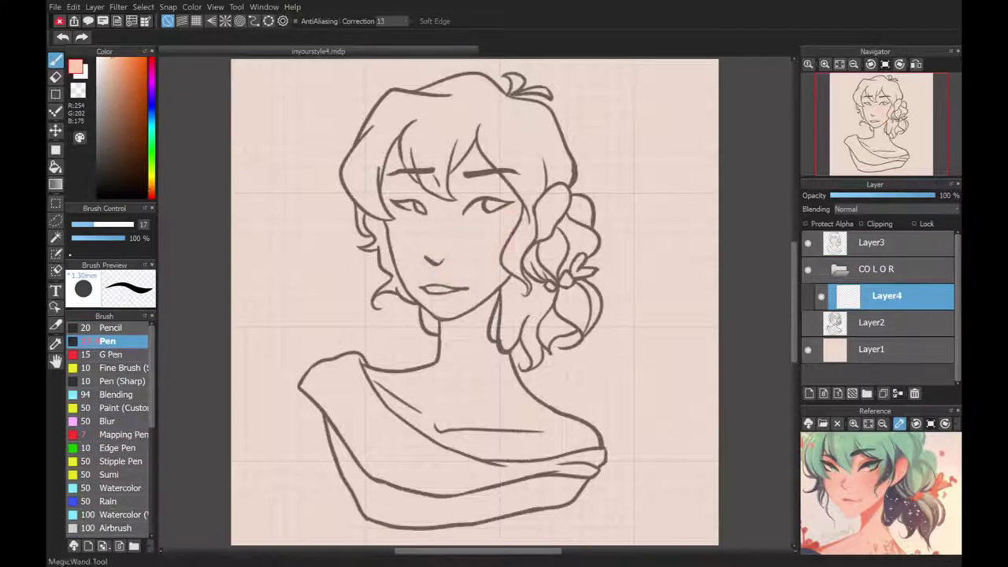
Step: Select the skin areas of the face, ear, neck and chest with the Magic Wand
key(w)
click(562, 118)
scroll(622, 229, up, 2)
Step: Refine the skin selection around the face, removing the whites of both eyes with the selection eraser
key(m)
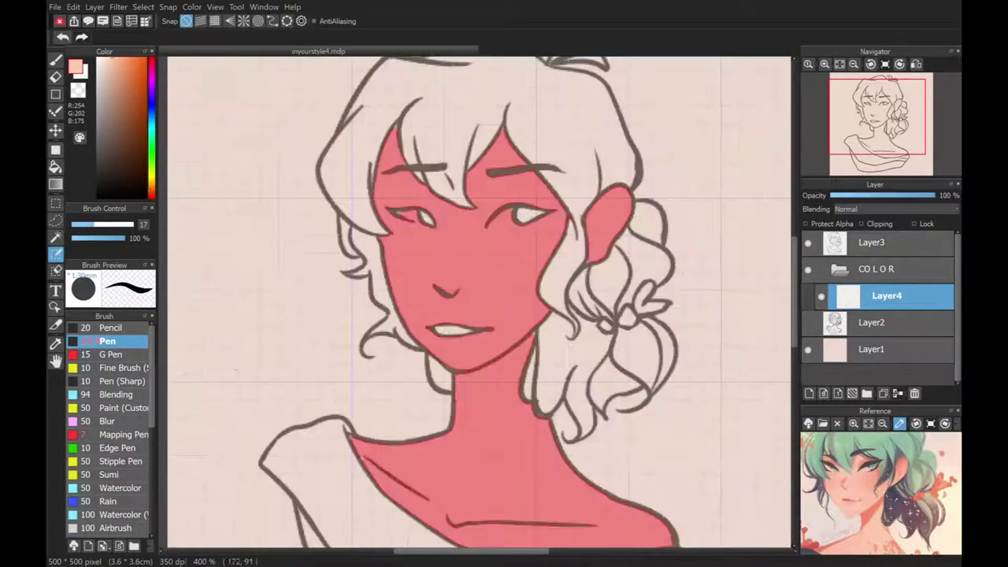
scroll(362, 157, up, 2)
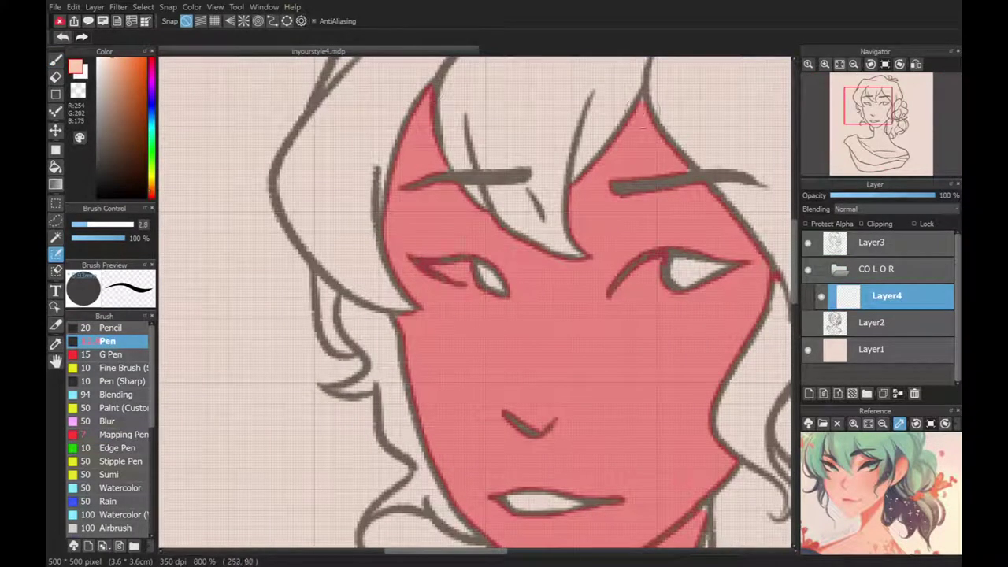
key(shift+m)
drag(429, 267, 475, 287)
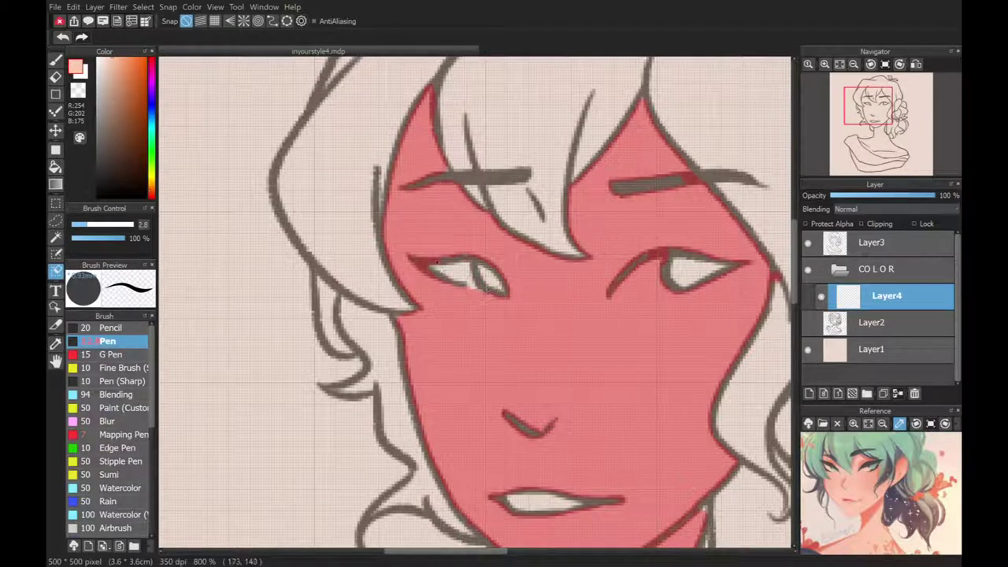
drag(620, 291, 636, 284)
key(m)
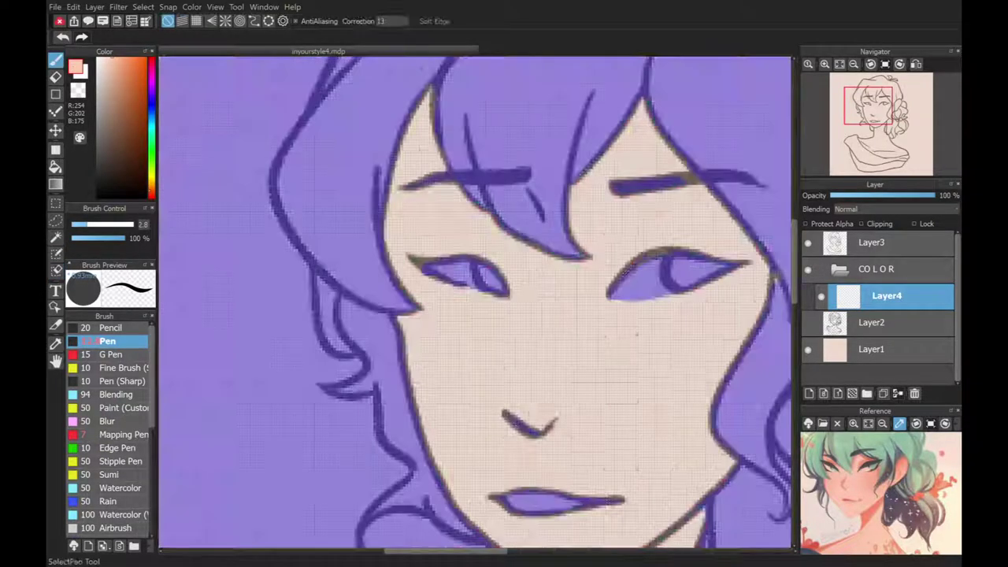
Step: Extend the skin selection with the Select Pen to cover gaps along the ear, jaw, neck, collarbone and shoulder
scroll(536, 343, right, 5)
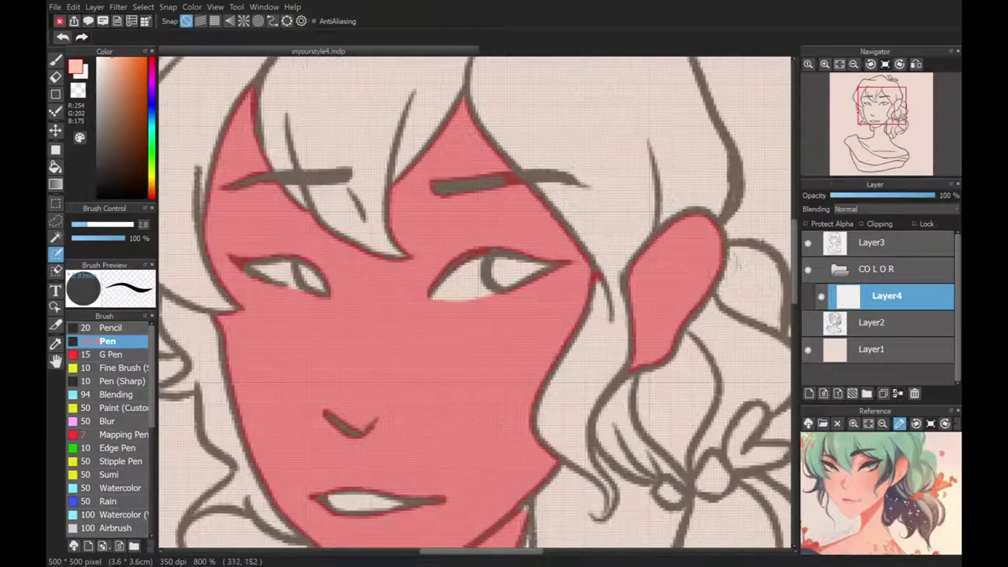
scroll(764, 295, down, 5)
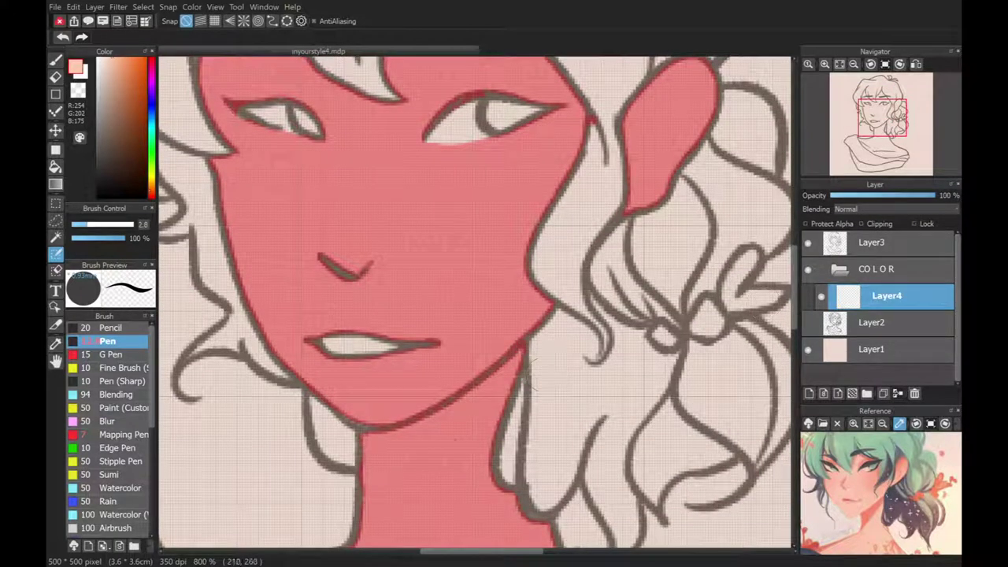
scroll(424, 242, down, 10)
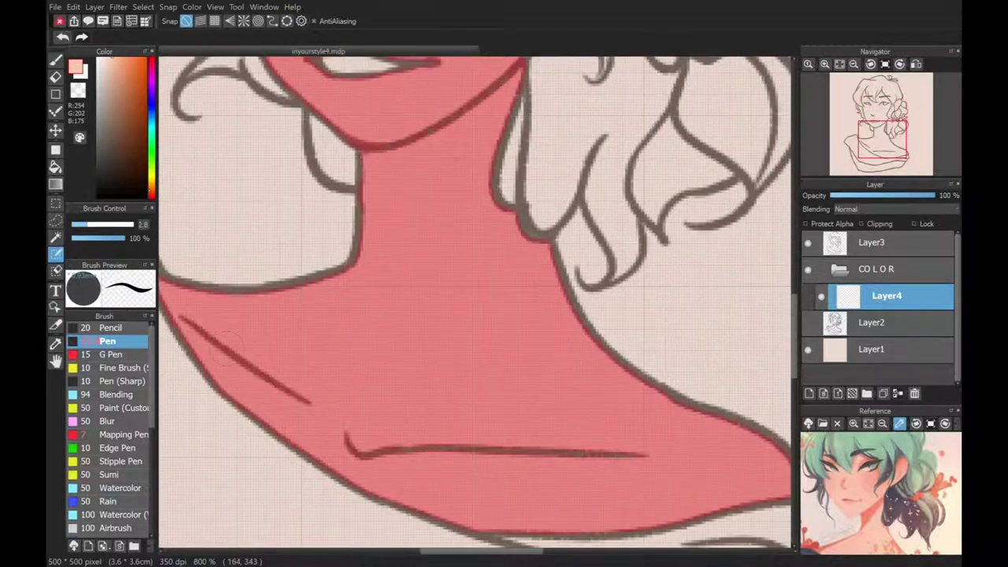
scroll(423, 242, left, 10)
drag(338, 269, 377, 269)
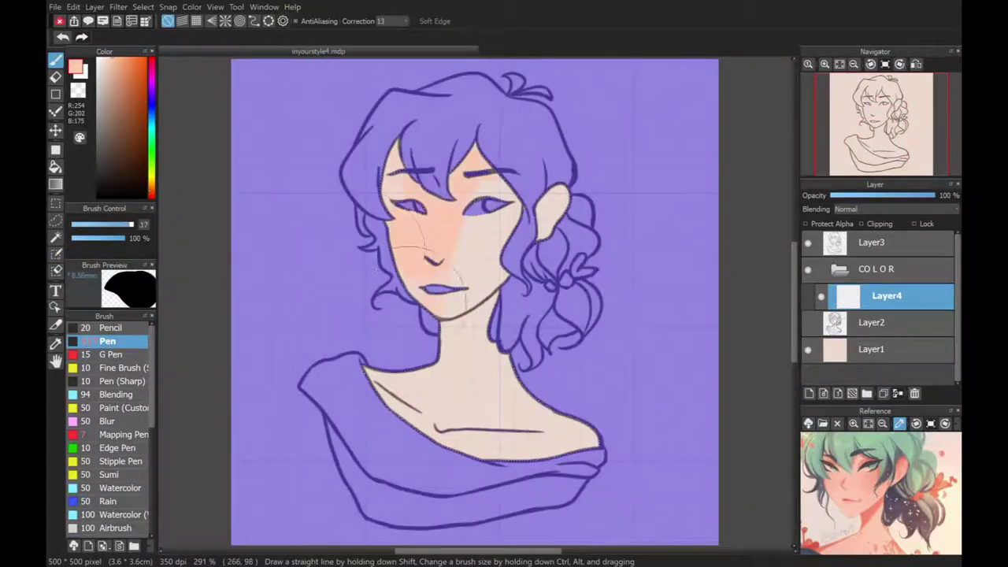
Step: Fill the selected skin with the peach tone and shade the neck, shoulders and collarbone with coral RGB 255, 172, 146
drag(561, 275, 564, 289)
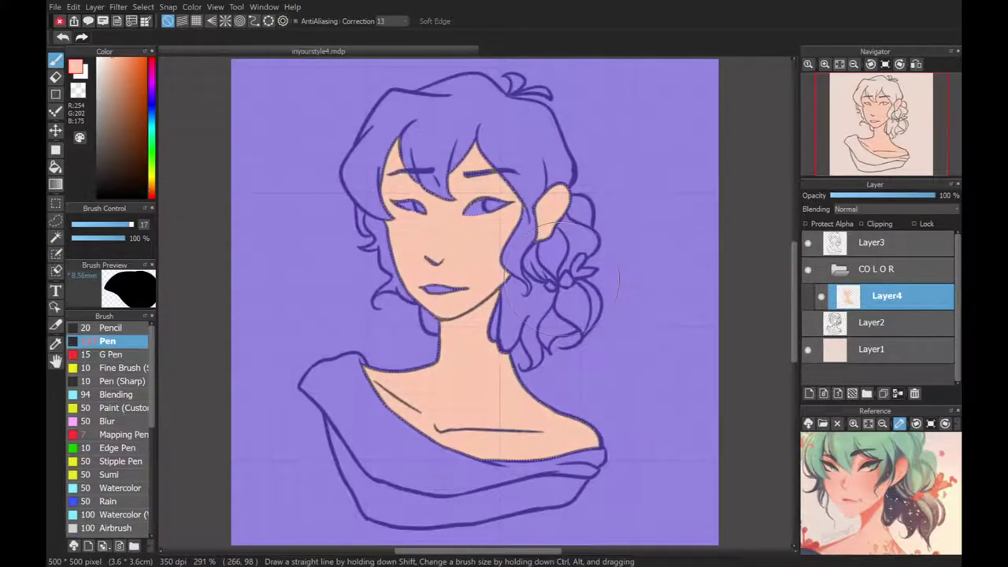
drag(472, 315, 451, 334)
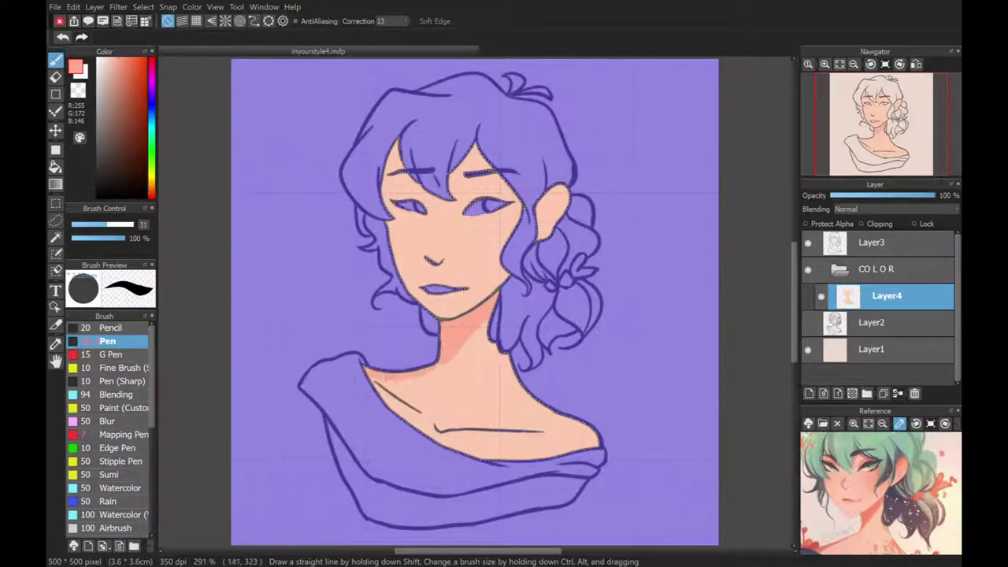
mouse_move(380, 376)
mouse_down()
mouse_move(419, 426)
mouse_move(462, 425)
mouse_up()
drag(520, 386, 537, 426)
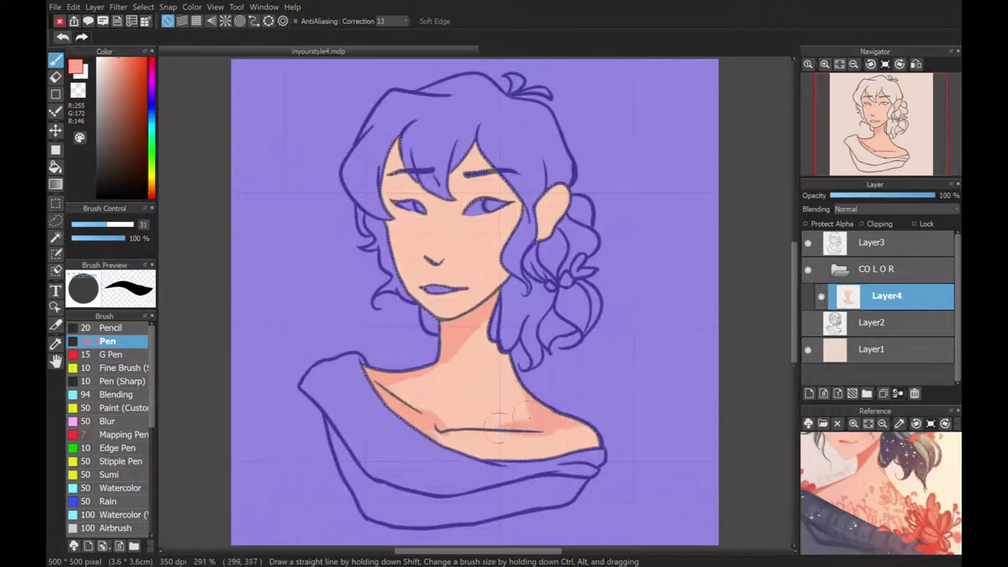
drag(464, 425, 523, 416)
Step: Paint coral shading on the ear, eyelids, cheeks, nose, hairline and below the lips with the Pen brush
drag(563, 185, 561, 213)
drag(473, 220, 504, 228)
drag(429, 248, 437, 259)
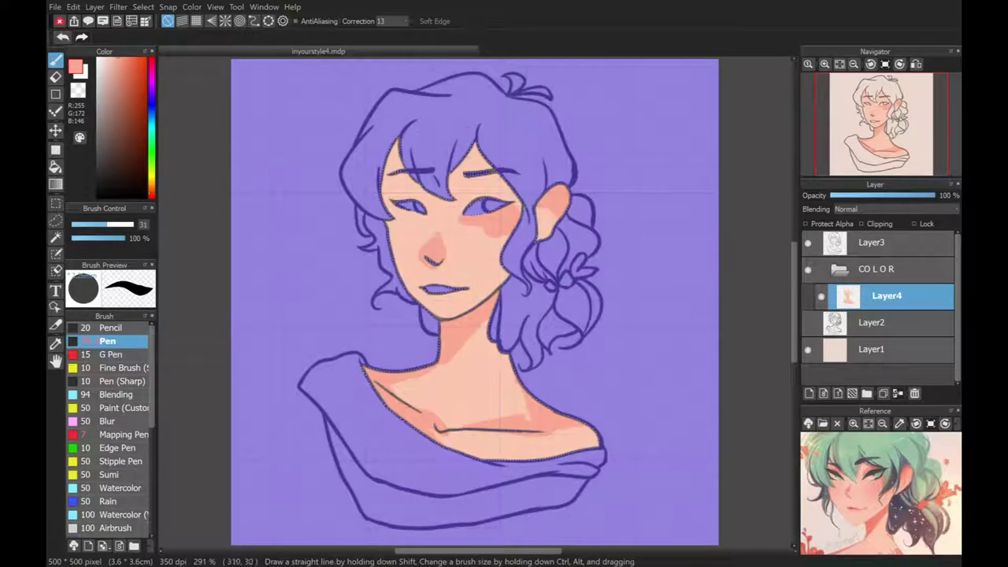
mouse_move(382, 179)
mouse_down()
mouse_move(409, 238)
mouse_move(416, 230)
mouse_move(399, 269)
mouse_move(449, 300)
mouse_up()
drag(464, 209, 503, 229)
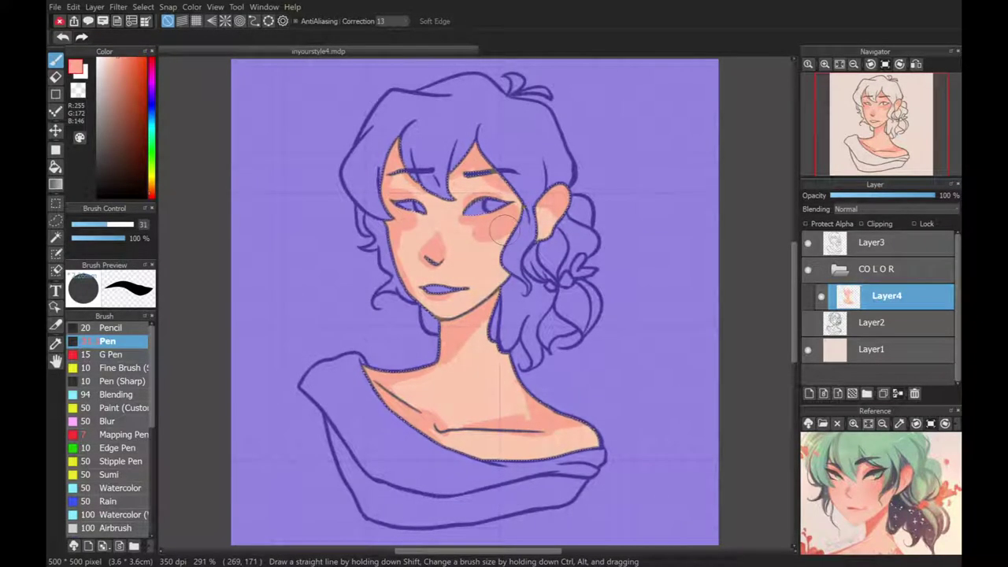
Step: Deselect, protect the skin layer's alpha, and smooth the face shading with the Blending brush at size 19
alt+click(504, 236)
key(ctrl+d)
click(119, 394)
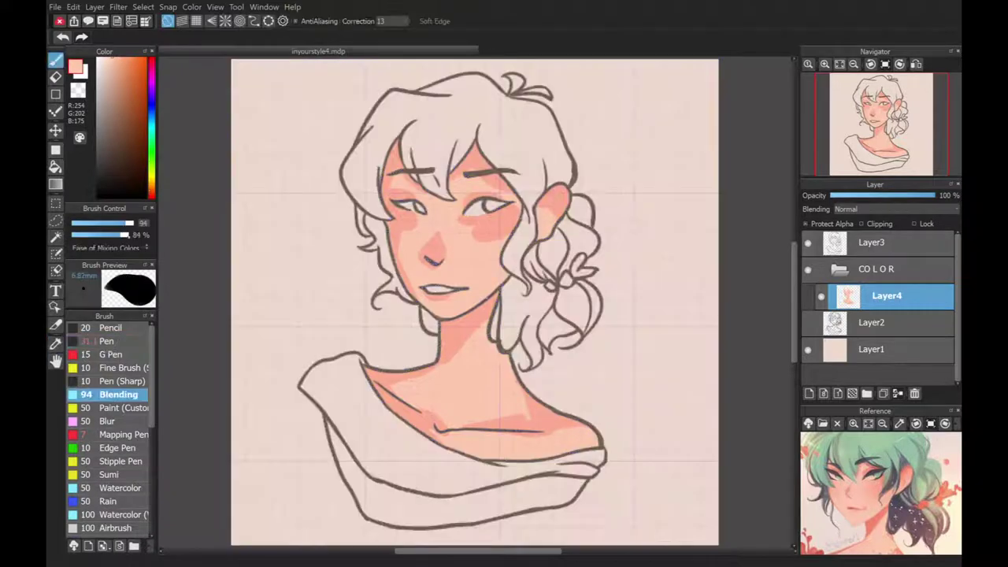
key(ctrl+plus)
key(ctrl+plus)
key(bracketright)
key(bracketright)
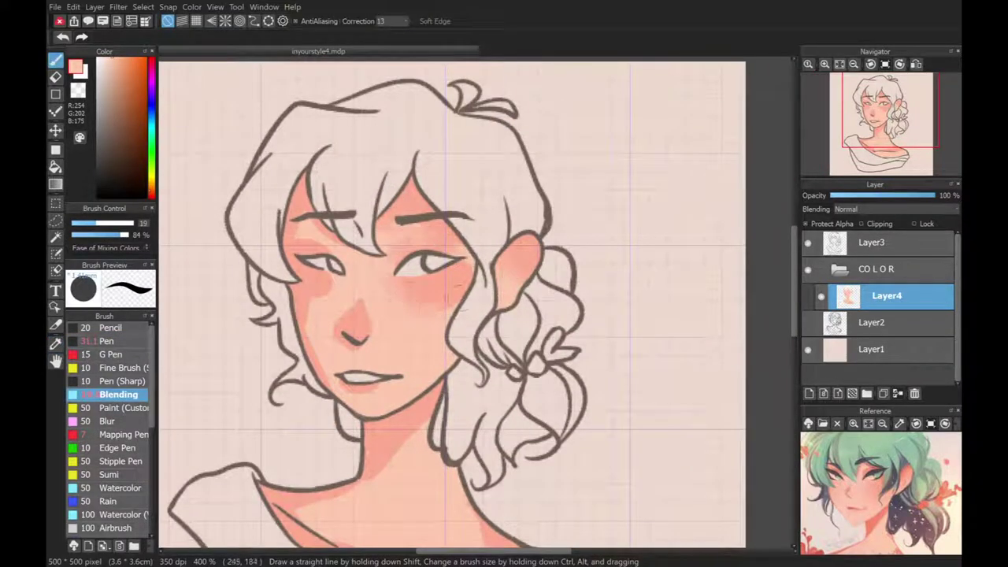
mouse_move(426, 277)
mouse_down()
mouse_move(352, 268)
mouse_move(307, 222)
mouse_up()
drag(321, 293, 315, 352)
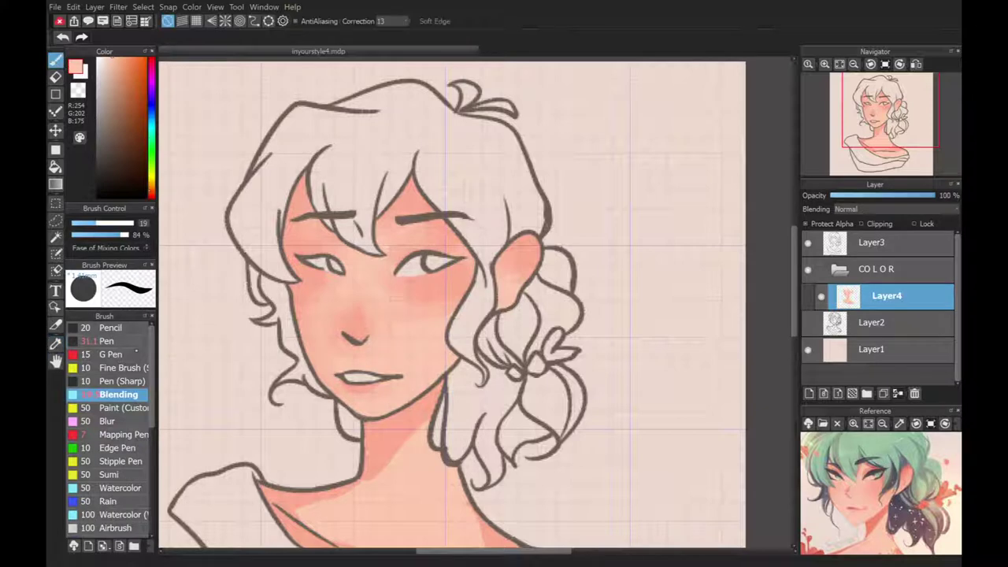
Step: Touch up the skin around the eye near the face's outer edge with the Pen and blend the strokes
key(p)
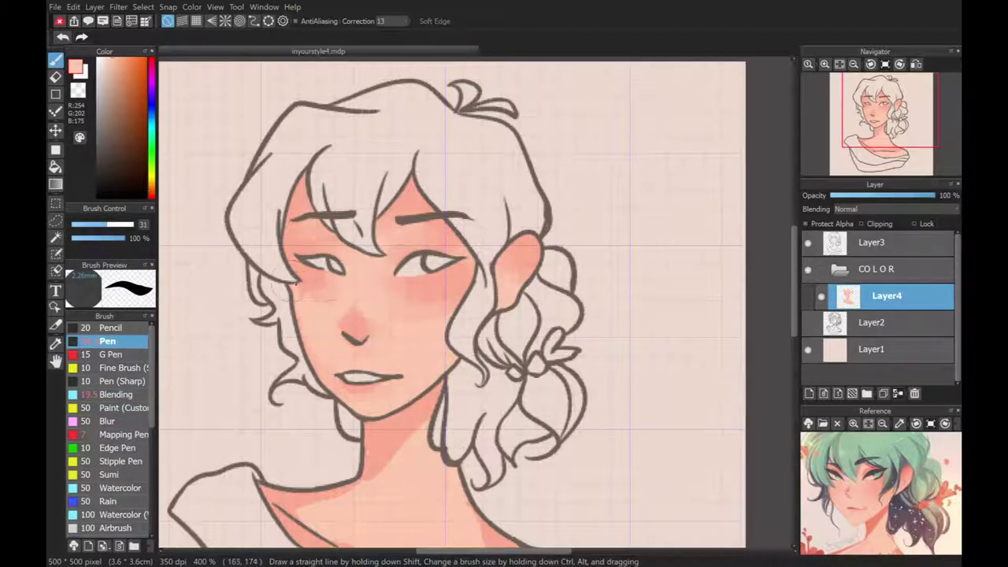
drag(319, 254, 306, 227)
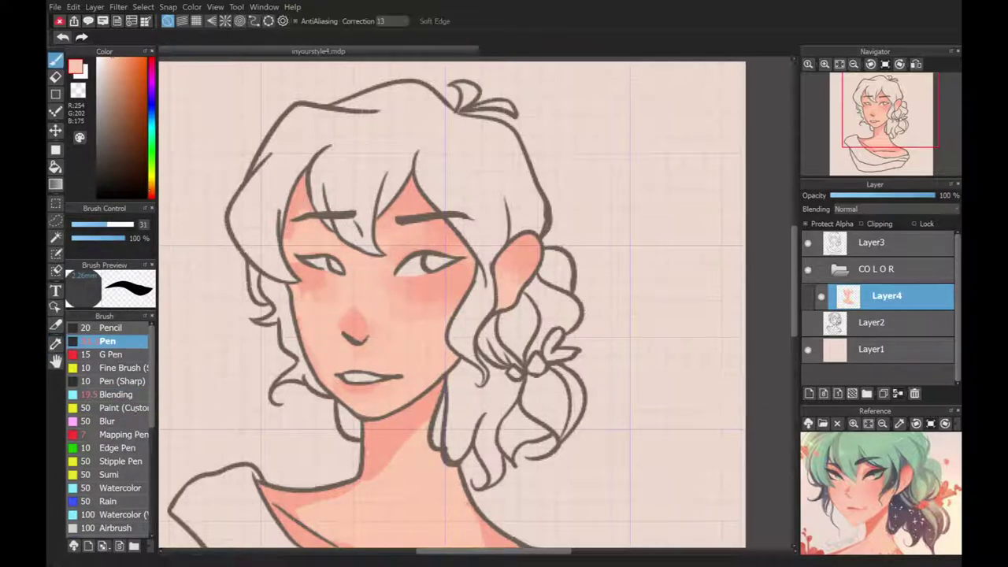
key(b)
drag(318, 298, 291, 244)
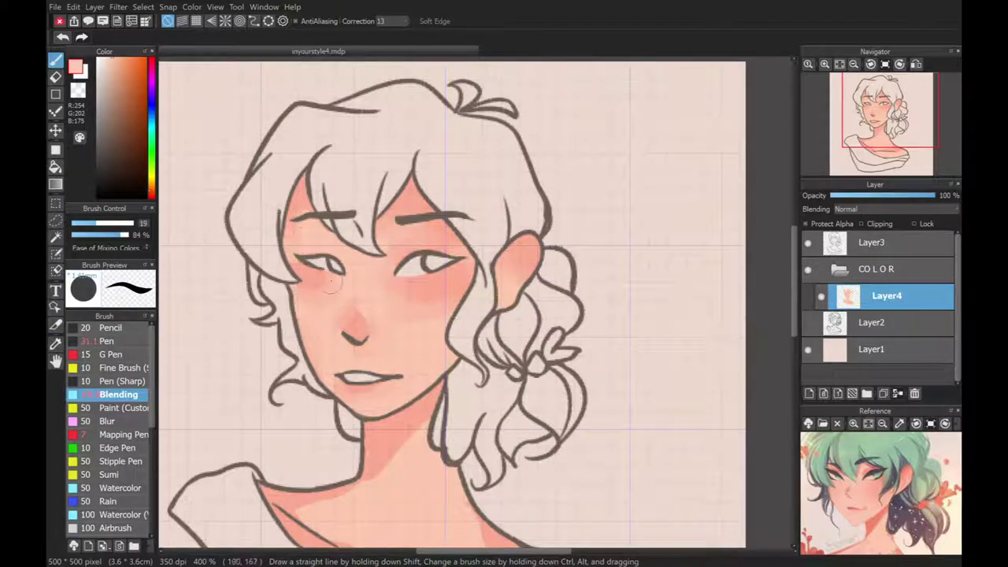
Step: Blend the shadows on the neck, collarbone, chest and shoulders into the peach base
scroll(391, 250, up, 2)
scroll(382, 422, down, 3)
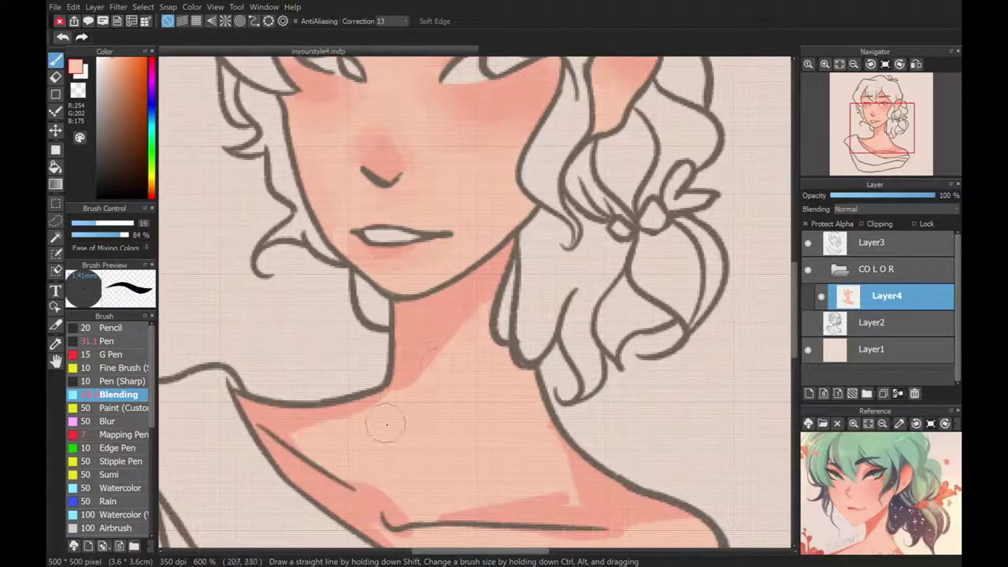
drag(382, 422, 304, 434)
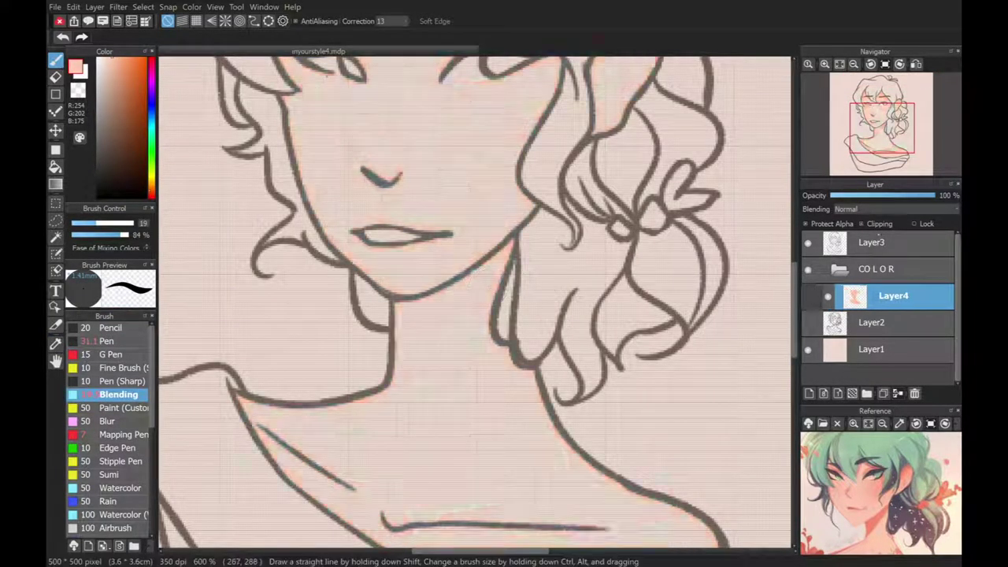
drag(508, 276, 498, 337)
drag(480, 489, 507, 400)
scroll(346, 448, down, 4)
mouse_move(401, 332)
mouse_down()
mouse_move(653, 331)
mouse_move(582, 335)
mouse_up()
scroll(775, 106, down, 5)
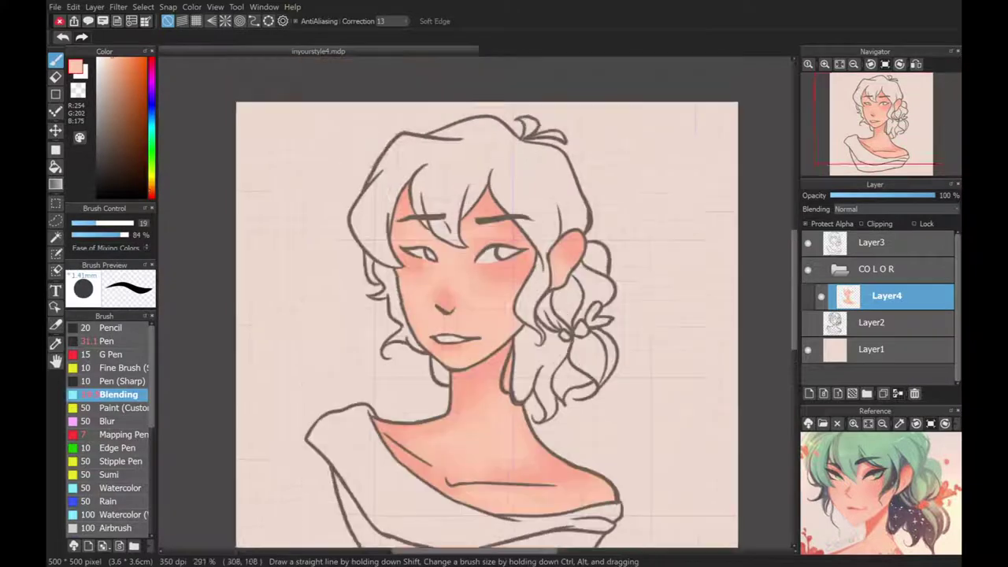
Step: Touch up the skin shading around the brows and eyelids and smooth it with the Blending brush
scroll(472, 221, up, 6)
click(107, 341)
scroll(472, 221, up, 1)
click(107, 394)
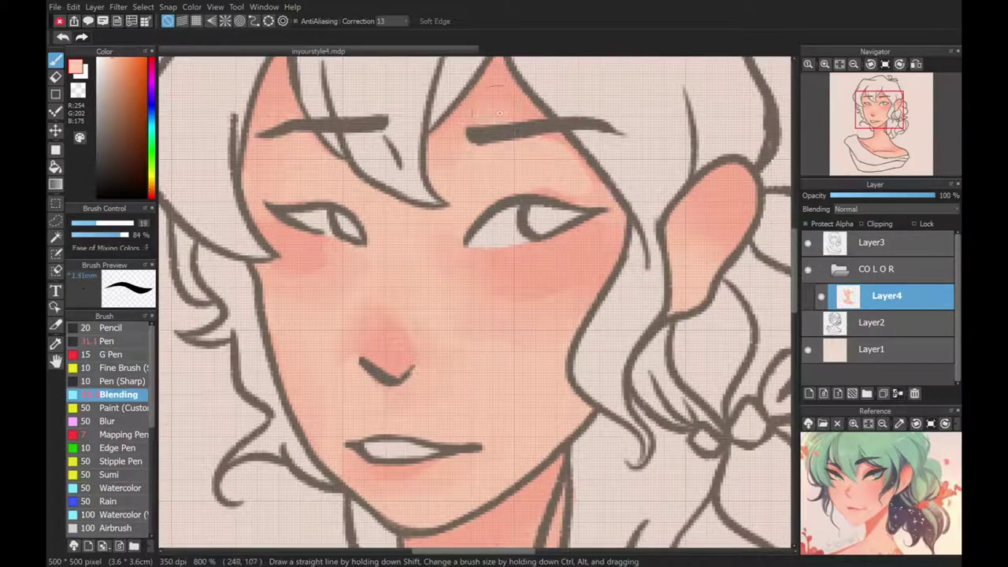
scroll(465, 212, down, 2)
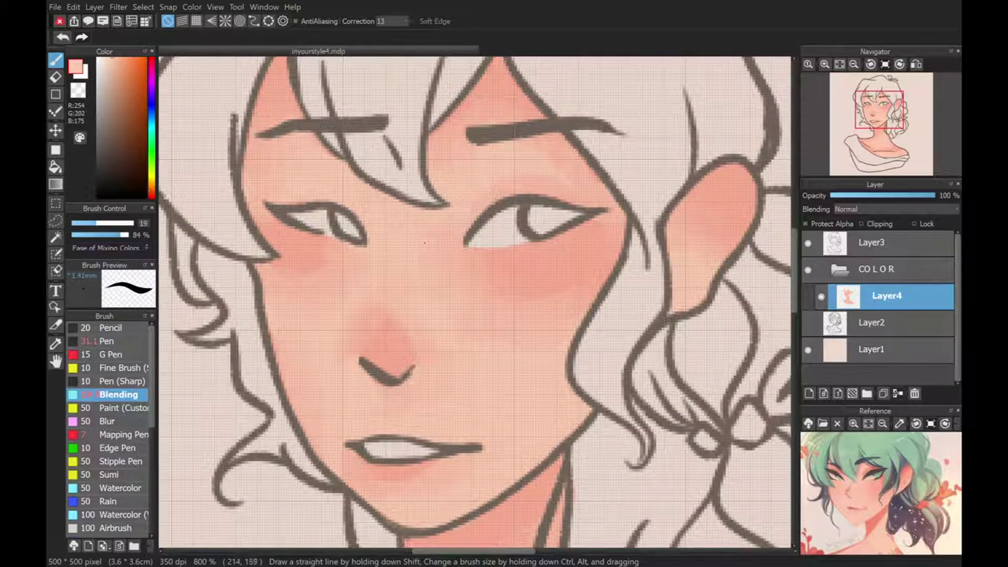
scroll(465, 213, down, 3)
Step: Pick hair green RGB 161, 196, 163 from the reference and select the hair with the Magic Wand on a new layer above the skin
mouse_move(935, 195)
mouse_down()
mouse_move(905, 208)
mouse_move(944, 193)
mouse_up()
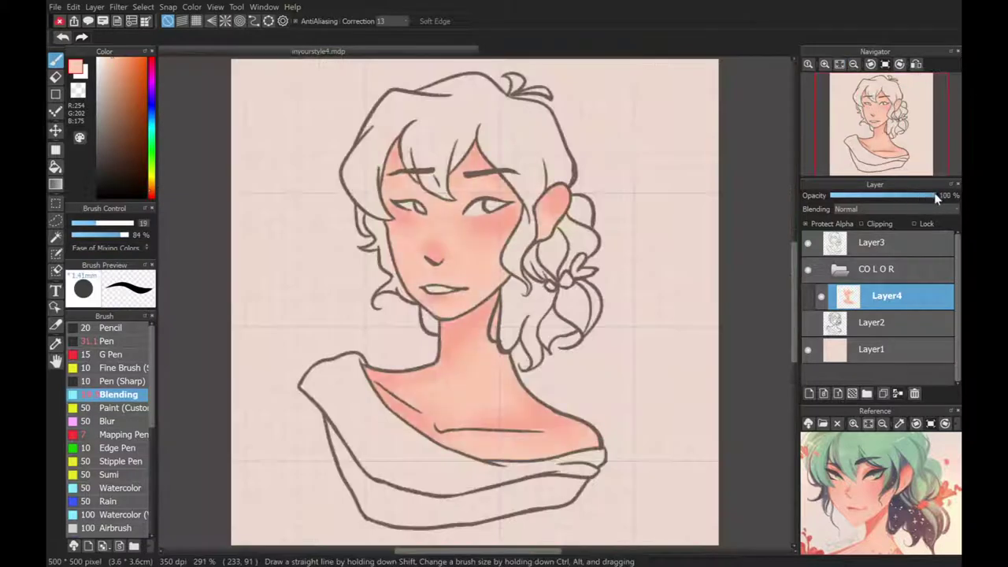
click(898, 423)
click(879, 444)
click(808, 392)
click(892, 333)
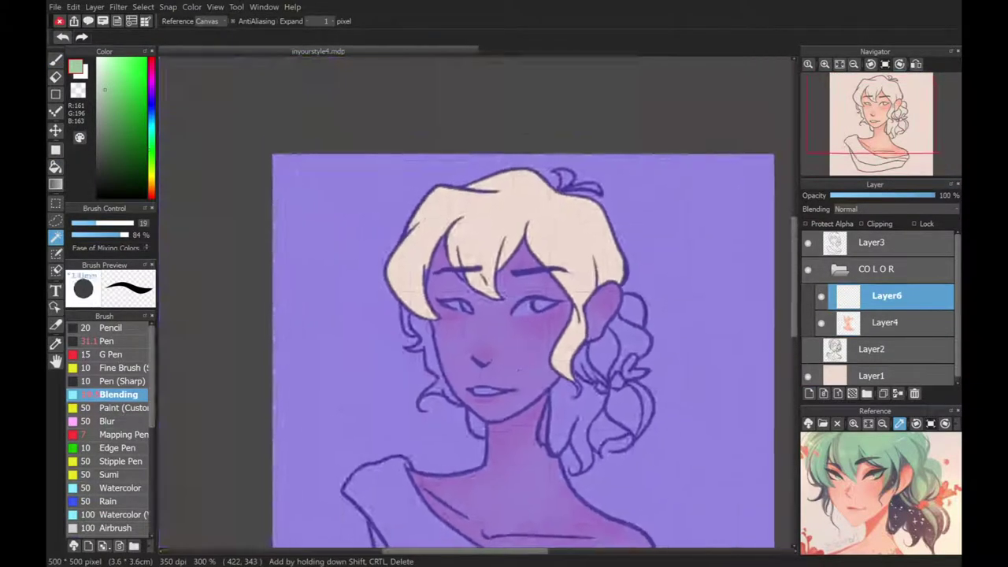
scroll(523, 350, up, 1)
click(510, 90)
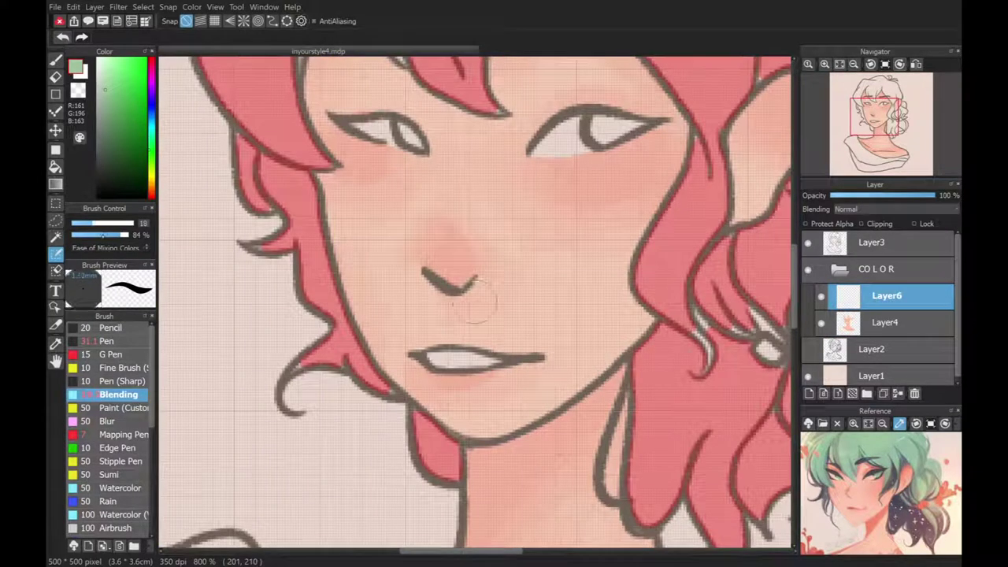
Step: Extend the hair selection with the Select Pen at size 17 over gaps in the side strands, ponytail, crown and fringe
click(107, 340)
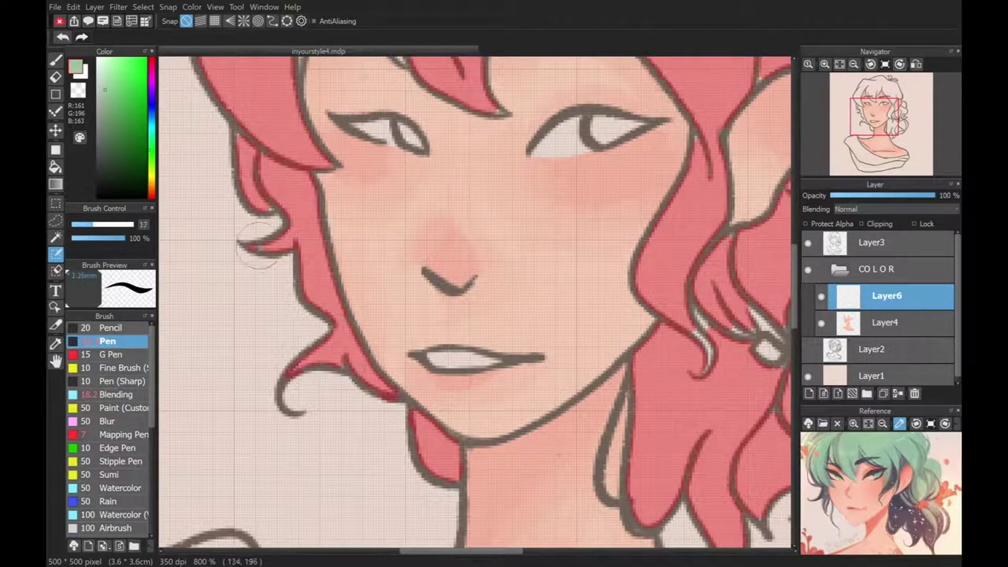
drag(690, 291, 713, 370)
mouse_move(728, 307)
mouse_down()
mouse_move(784, 346)
mouse_move(556, 346)
mouse_up()
scroll(472, 301, down, 3)
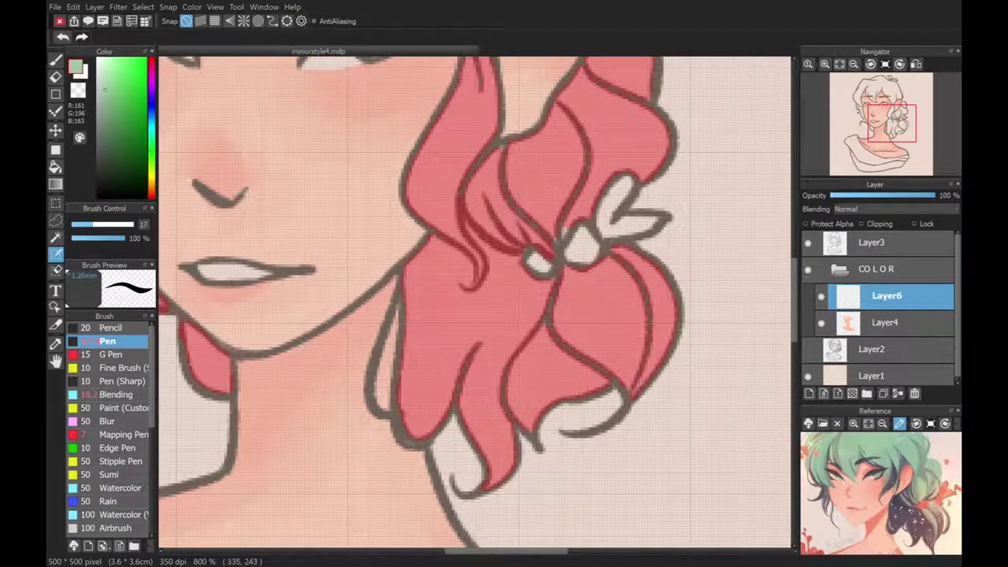
scroll(504, 144, up, 10)
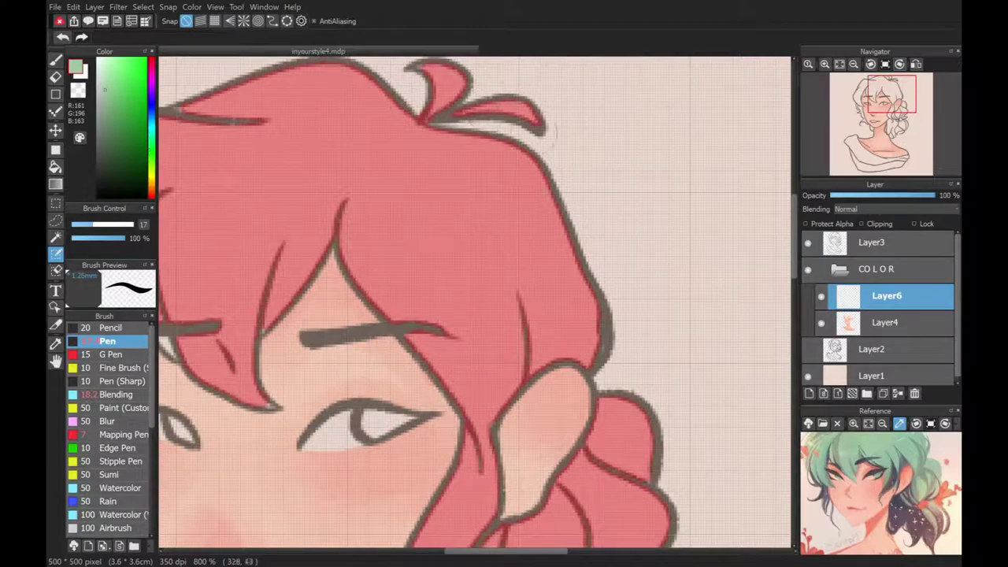
scroll(236, 354, left, 3)
drag(324, 352, 327, 315)
drag(411, 318, 425, 356)
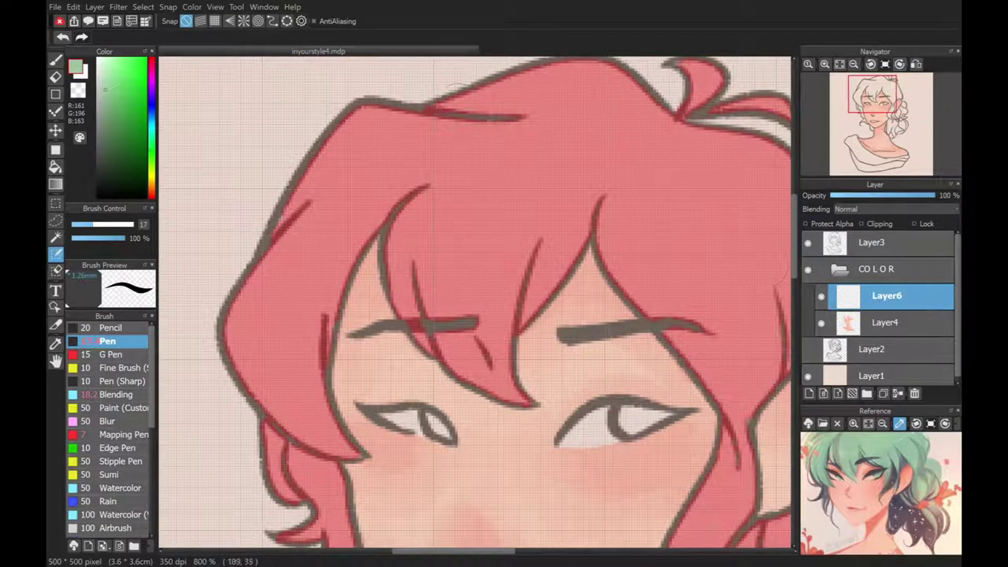
scroll(473, 299, down, 10)
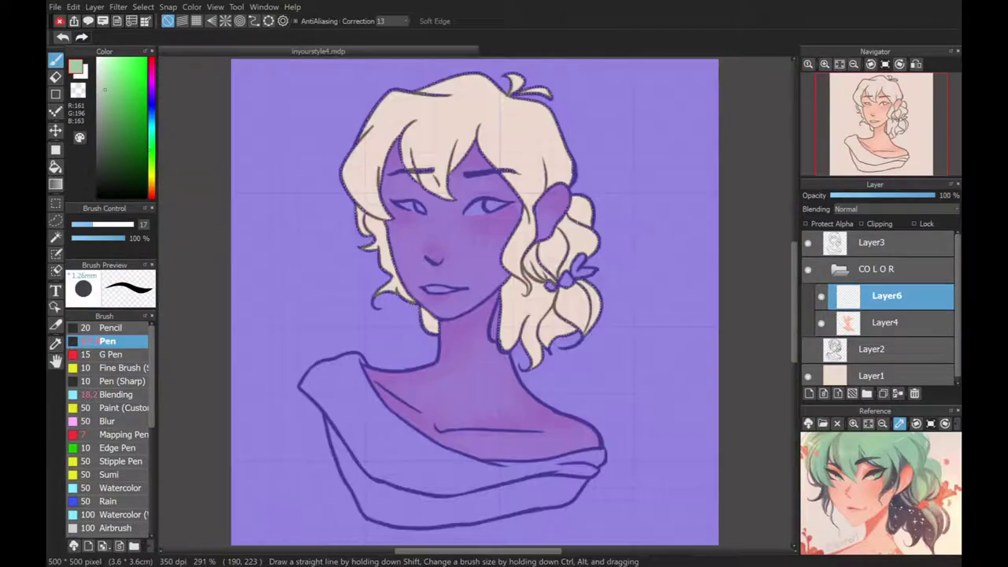
Step: Fill the selected hair with green and shade the crown, fringe, side strands and ponytail with grey-green RGB 151, 161, 139
mouse_move(382, 132)
mouse_down()
mouse_move(377, 228)
mouse_move(543, 118)
mouse_move(558, 149)
mouse_up()
drag(520, 260, 560, 384)
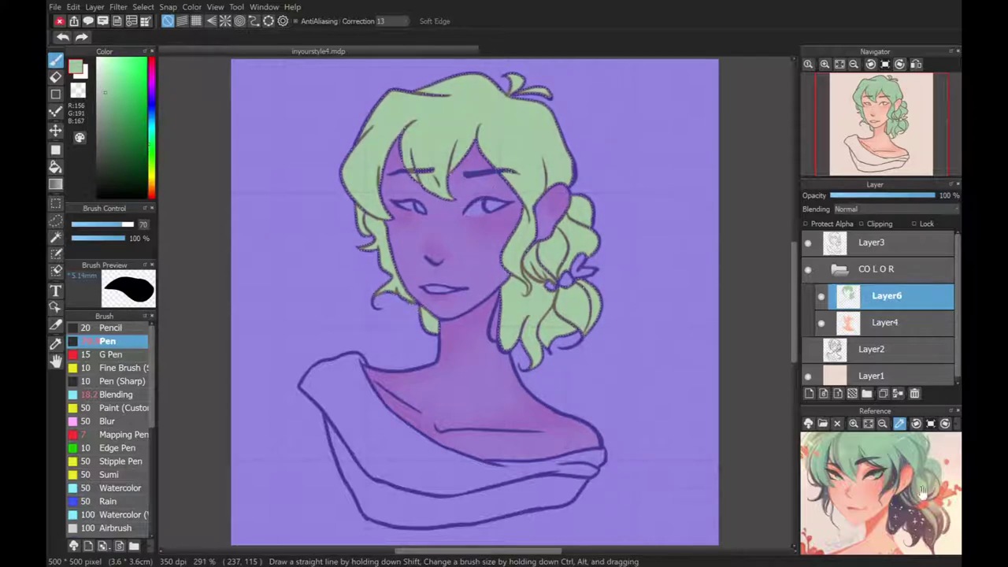
click(100, 112)
drag(492, 146, 537, 167)
drag(425, 177, 368, 189)
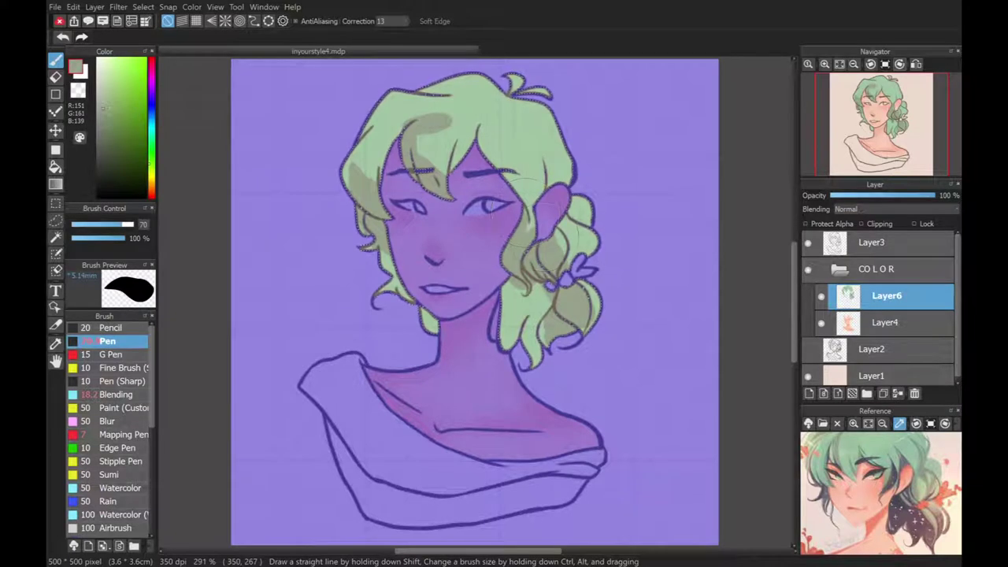
drag(572, 320, 543, 320)
drag(945, 464, 951, 508)
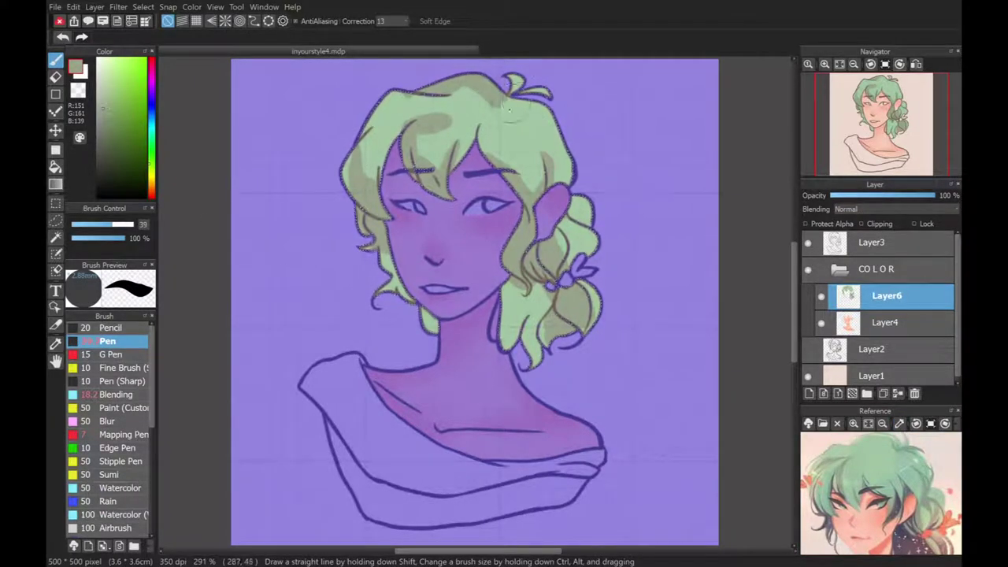
drag(445, 147, 403, 191)
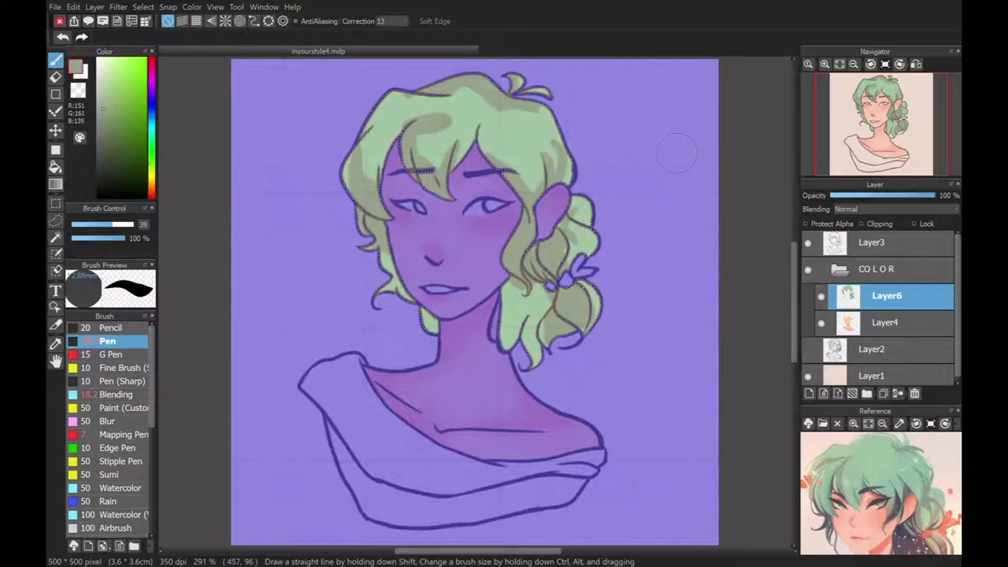
Step: Add blue-green RGB 147, 190, 184 from the reference to the hair and begin softening the strokes with the Blending brush
drag(874, 488, 869, 482)
click(899, 423)
click(854, 461)
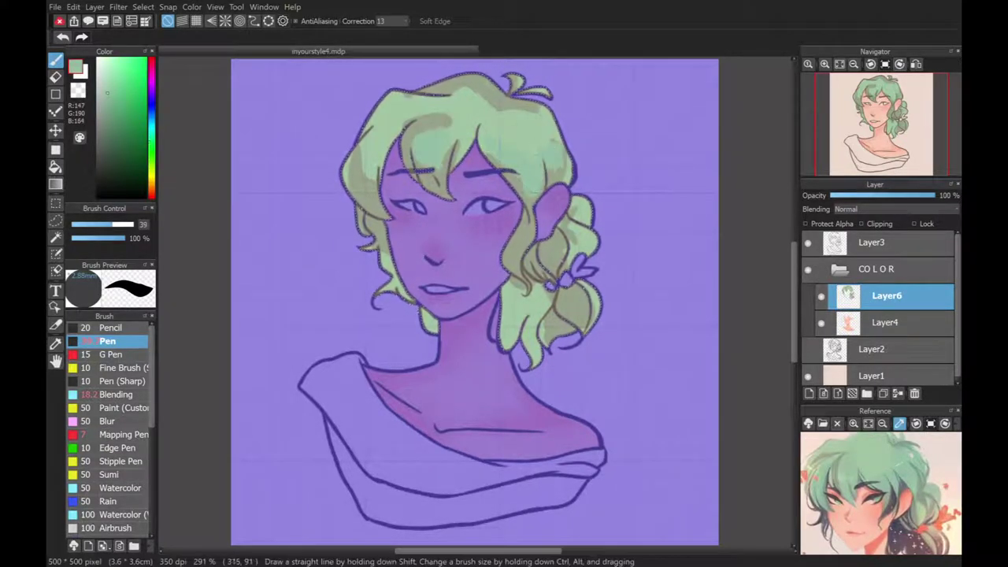
alt+click(465, 110)
key(b)
scroll(718, 114, up, 2)
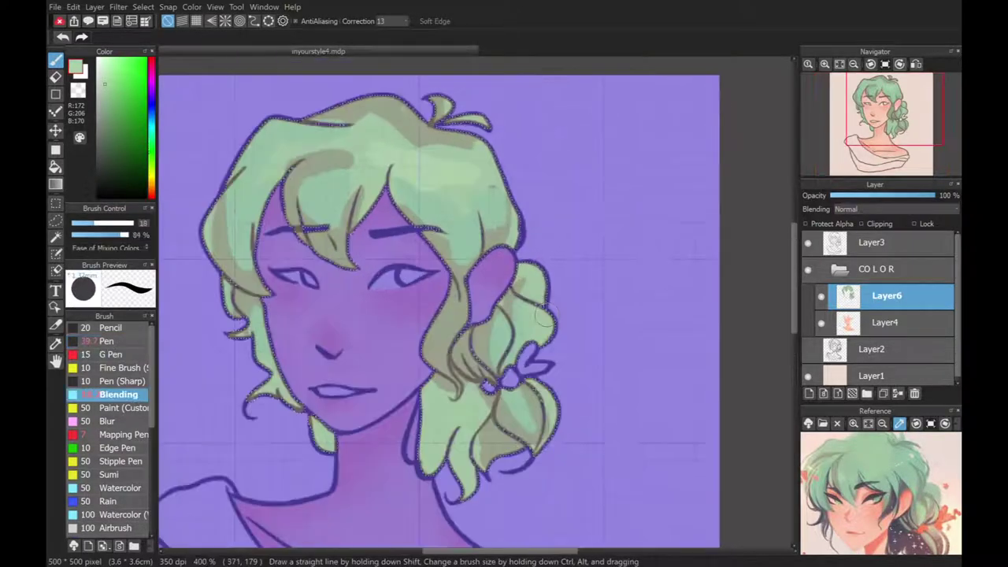
Step: Hide Layer6 and apply a linear green to grey RGB 152, 154, 142 gradient down the selected hair on a new layer
key(g)
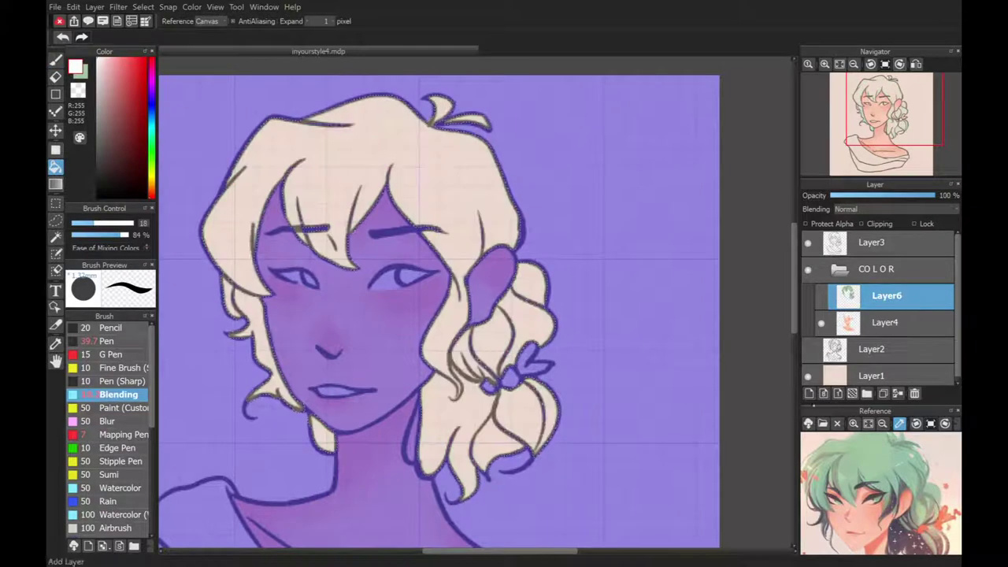
drag(355, 111, 440, 488)
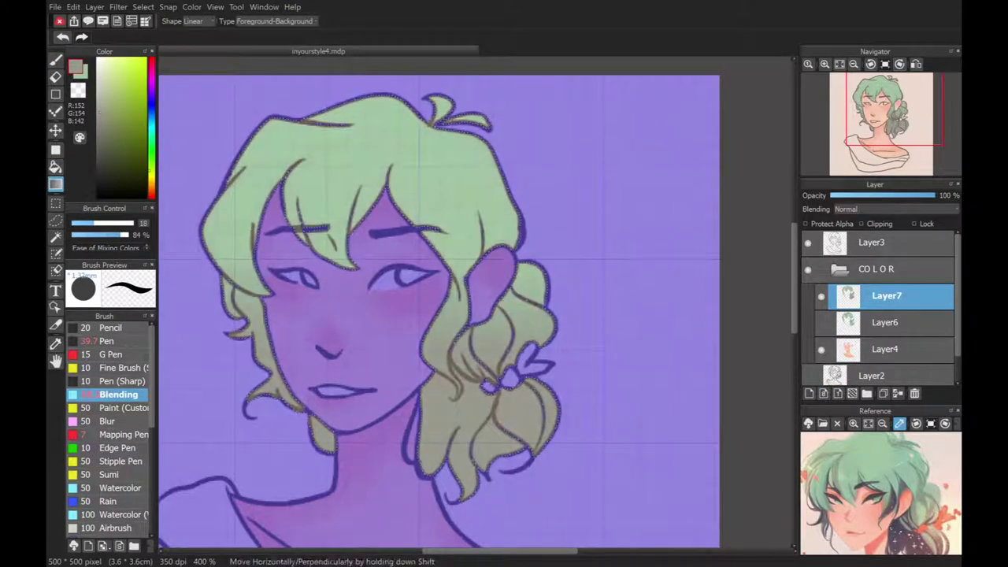
drag(354, 126, 347, 330)
drag(358, 118, 364, 339)
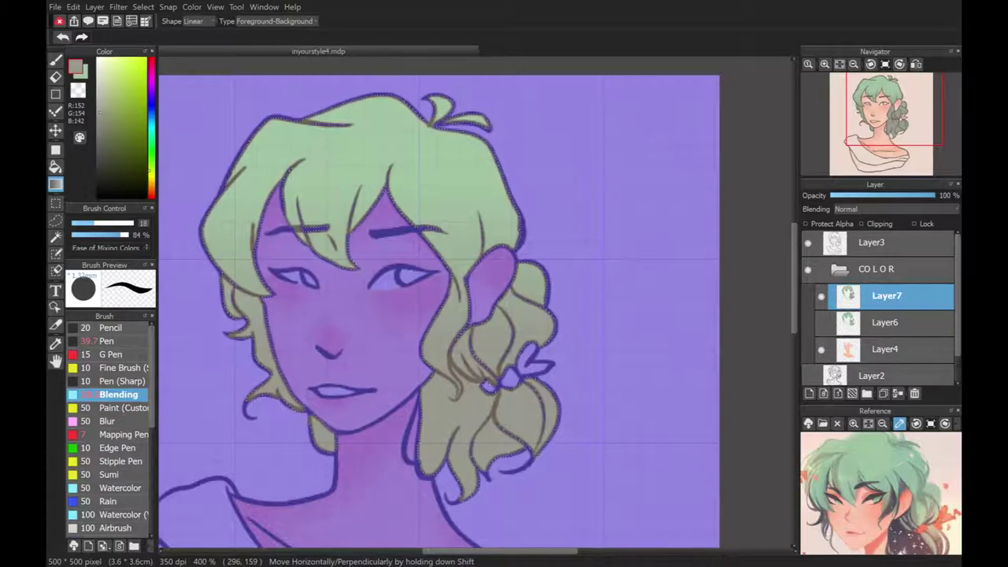
Step: Move the gradient layer beneath Layer6 and soften Layer6's painted hair into it with the eraser and Blending brush
drag(887, 296, 886, 330)
click(886, 295)
key(e)
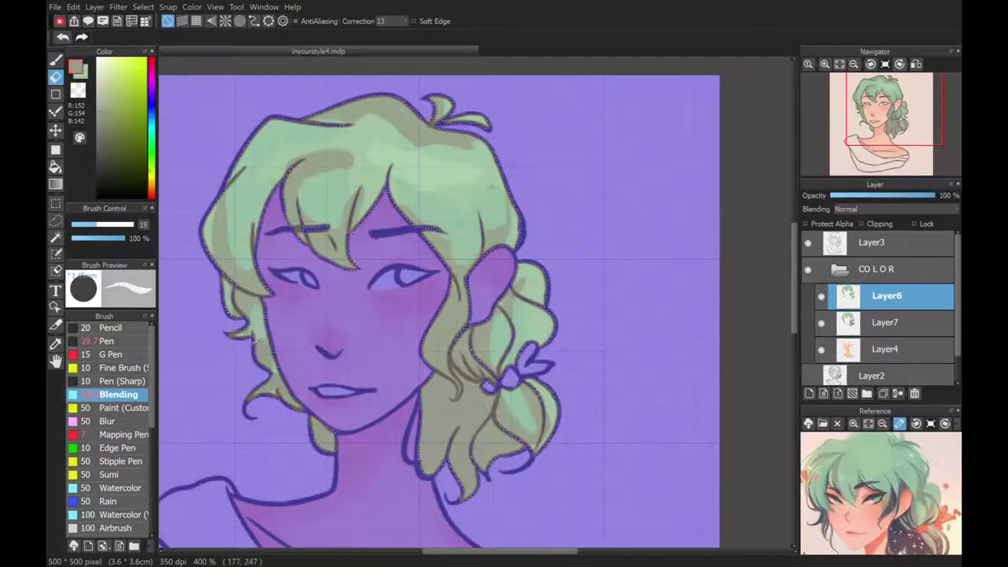
alt+click(322, 244)
key(b)
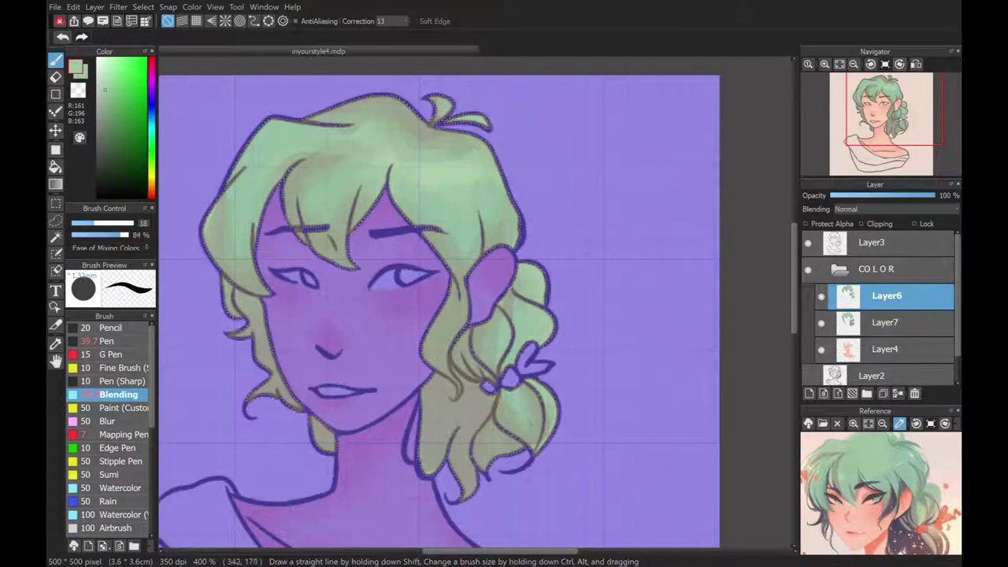
Step: Preview the blended hair without the selection overlay, and restore the hair selection on Layer6
click(898, 322)
click(897, 295)
click(898, 322)
click(898, 296)
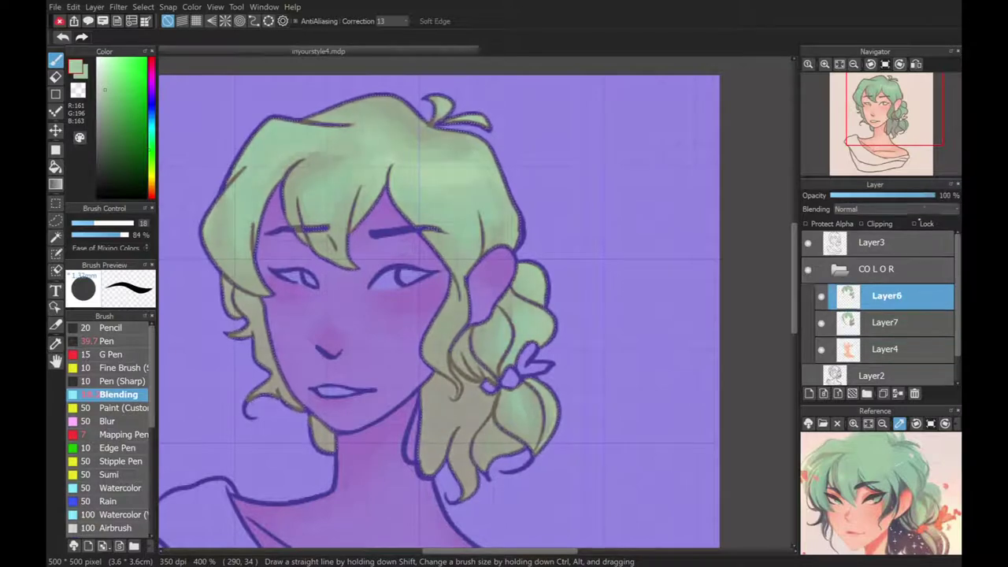
key(ctrl+d)
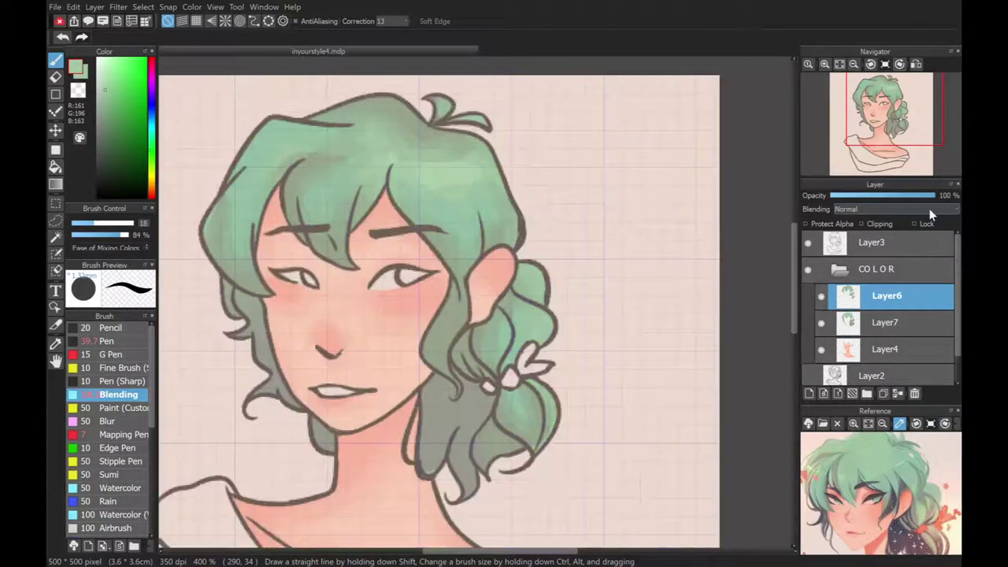
key(ctrl+z)
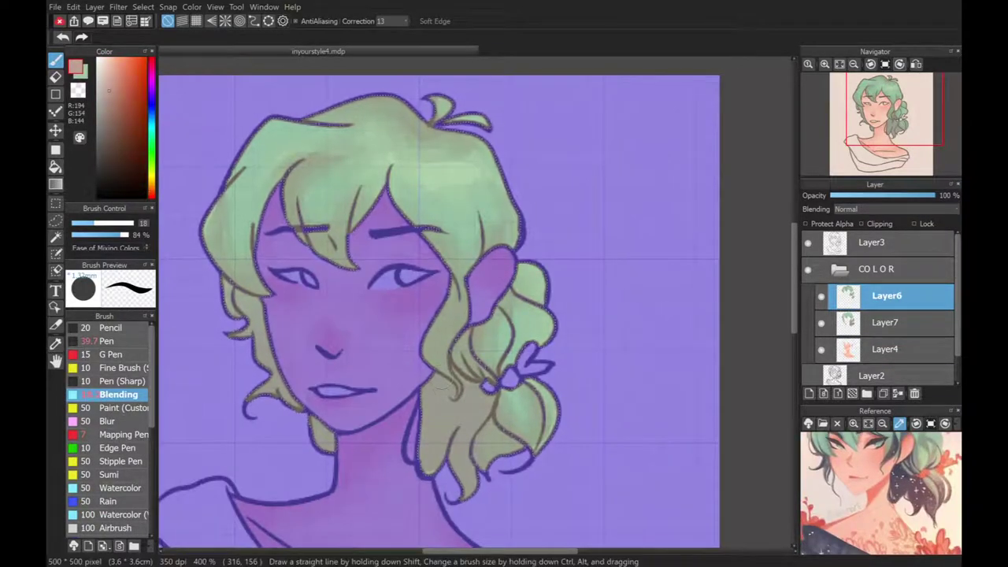
Step: Paint dusty pink RGB 194, 154, 144 Pen accents on the crown, fringe, side strands and ponytail
click(110, 341)
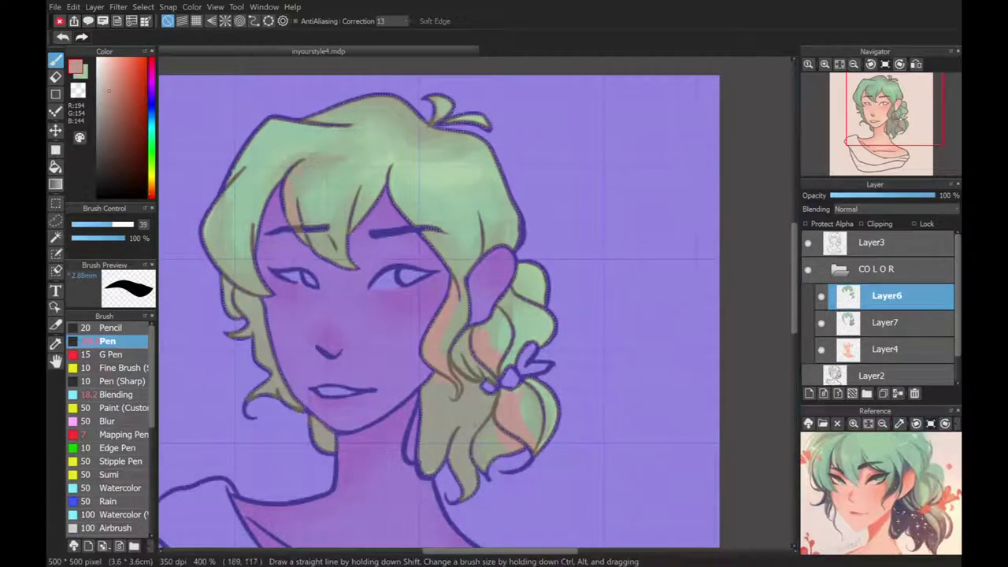
drag(236, 197, 397, 118)
drag(402, 170, 452, 161)
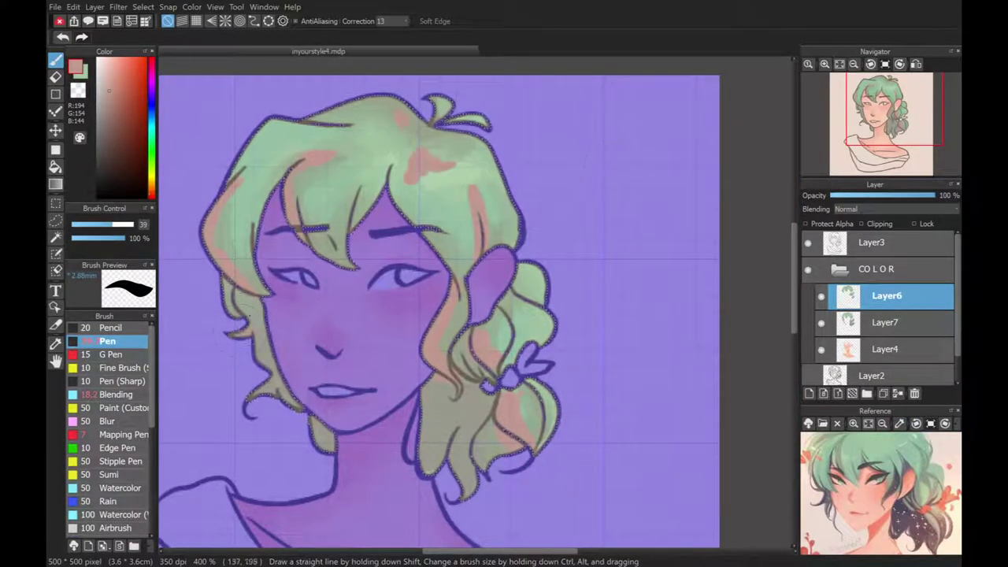
Step: Darken the lower side strands and loose hair behind the neck with RGB 103, 81, 90 and grey RGB 105, 99, 109
drag(429, 390, 472, 465)
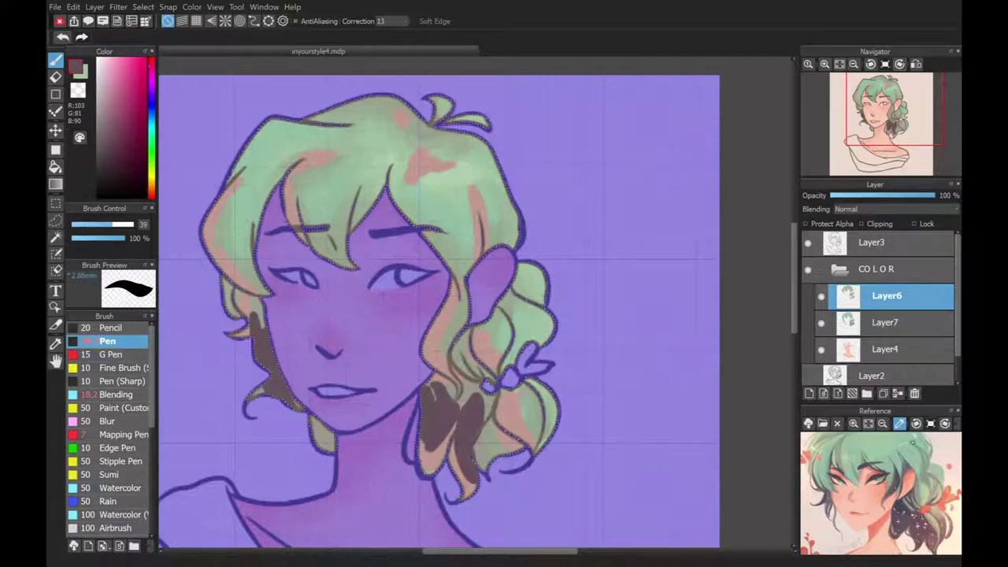
drag(256, 315, 299, 405)
drag(470, 435, 448, 413)
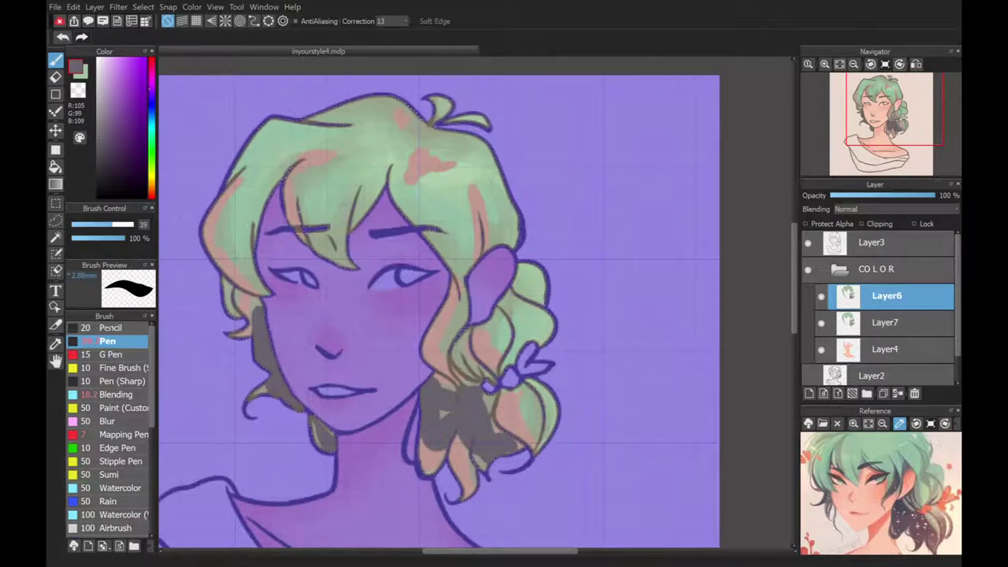
Step: Soften the pink accents and dark lower strands into the green hair with the Blending brush
click(866, 465)
click(115, 394)
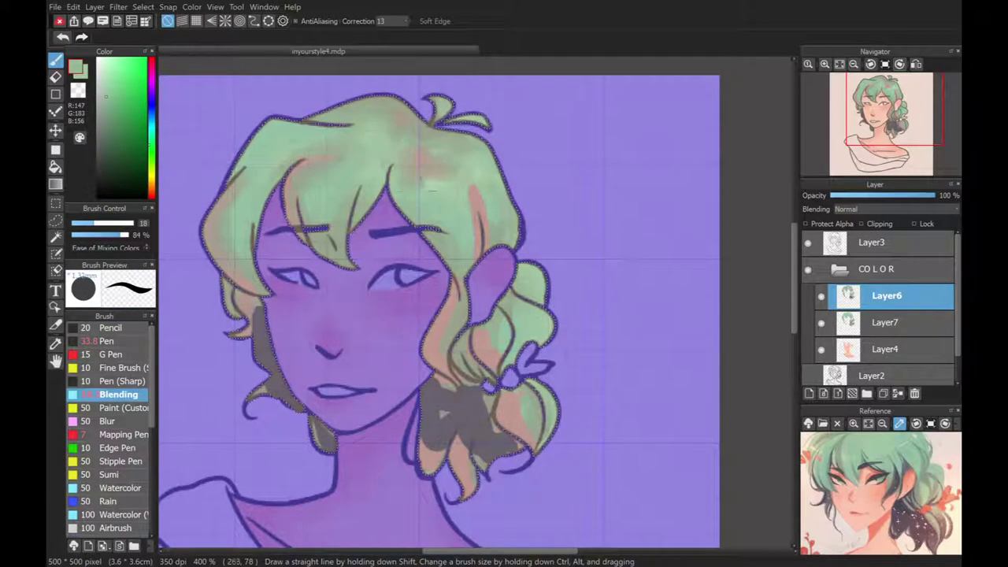
mouse_move(473, 197)
mouse_down()
mouse_move(484, 232)
mouse_move(462, 194)
mouse_move(429, 353)
mouse_up()
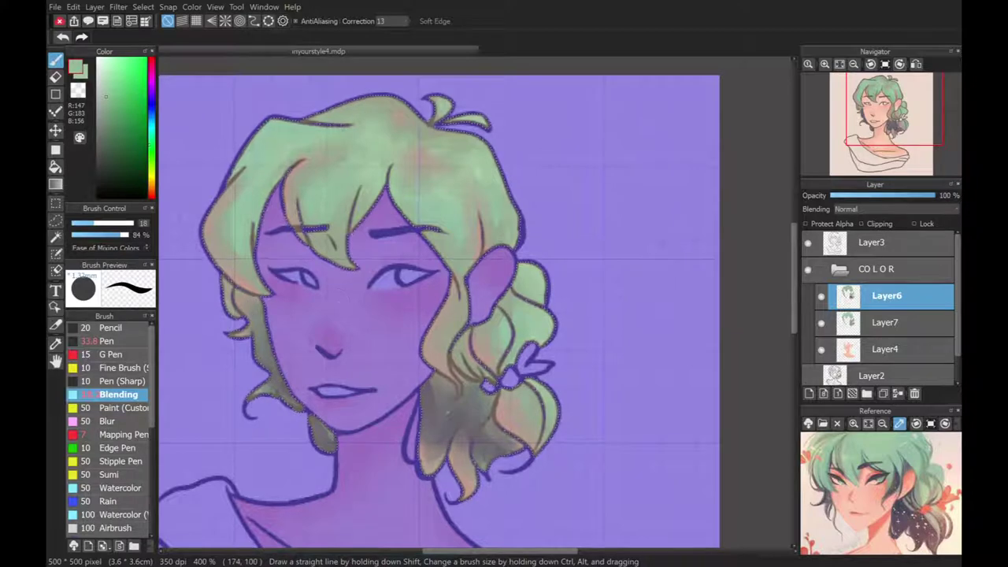
key(ctrl+d)
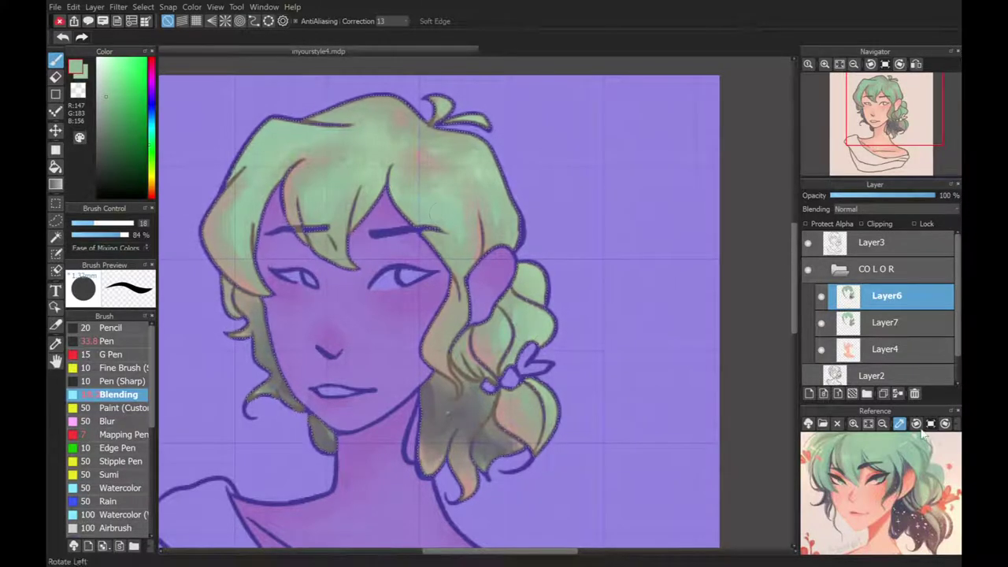
Step: Paint light yellow-green RGB 187, 207, 165 highlights across the crown and fringe, and soften them with the Blending brush
alt+click(459, 198)
click(106, 341)
mouse_move(321, 150)
mouse_down()
mouse_move(248, 165)
mouse_move(346, 167)
mouse_up()
key(b)
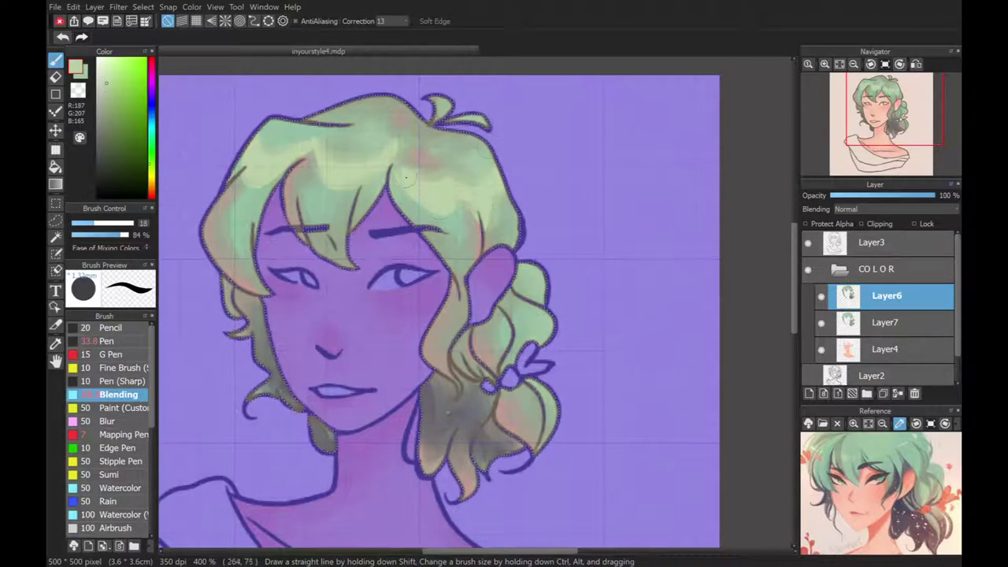
drag(224, 236, 244, 246)
Step: Touch up the crown with sampled green RGB 147, 184, 156 and grey-beige RGB 169, 160, 146, blend it and clear the selection
alt+click(338, 185)
key(p)
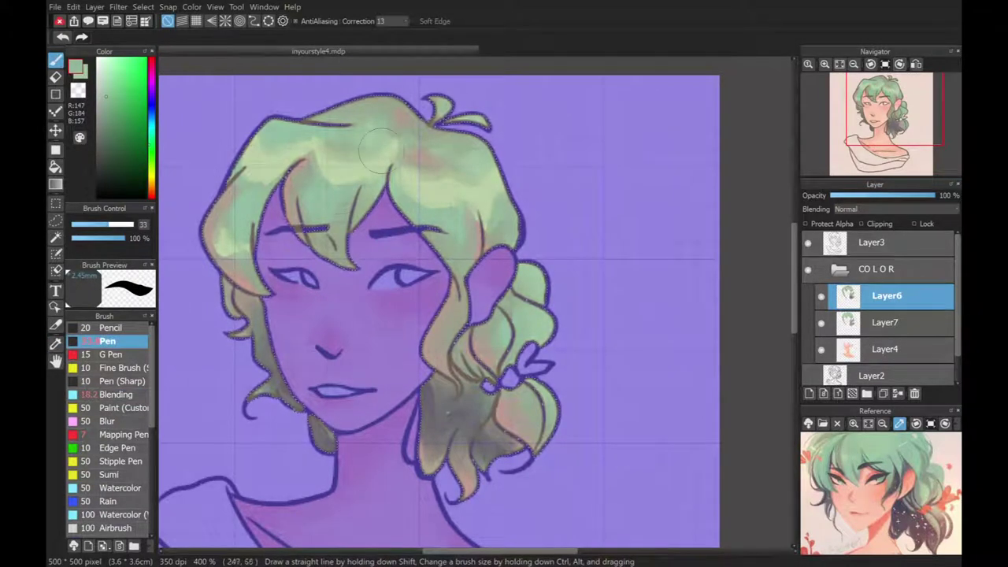
alt+click(216, 160)
click(110, 394)
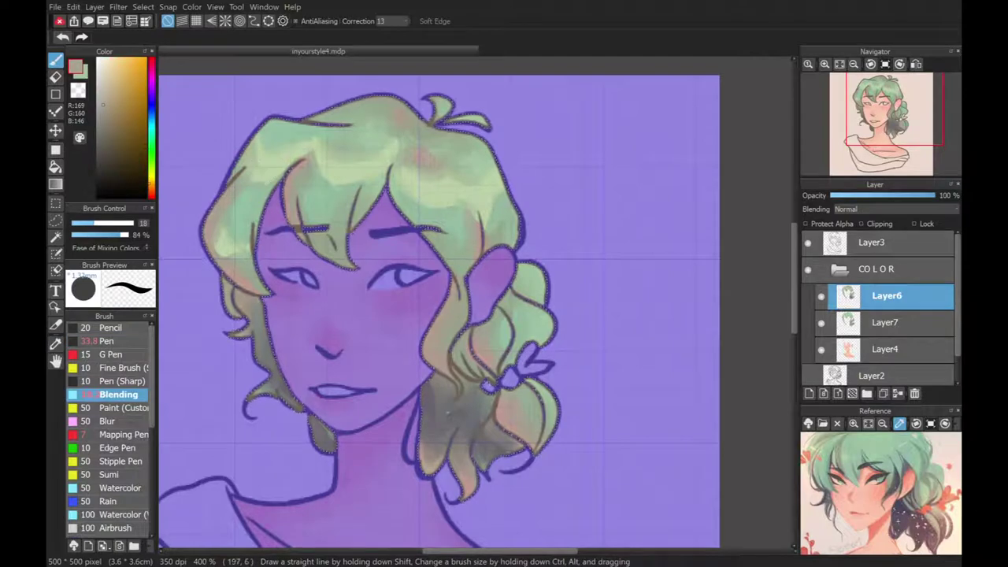
scroll(679, 383, down, 2)
key(ctrl+d)
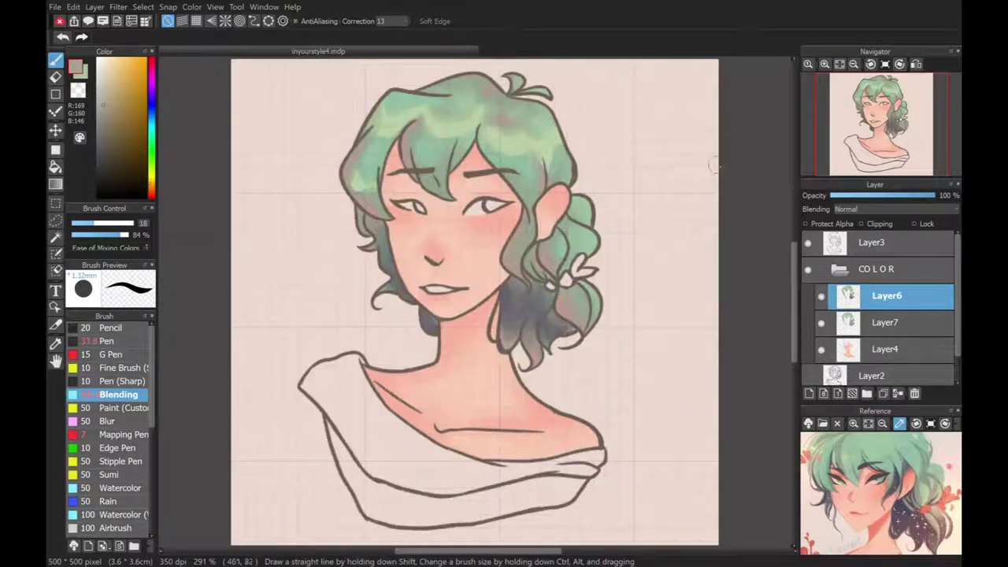
Step: Merge Layer6 into Layer7 and cover a new layer beneath the artwork with solid purple RGB 96, 93, 124
click(914, 393)
click(149, 101)
click(122, 155)
click(107, 341)
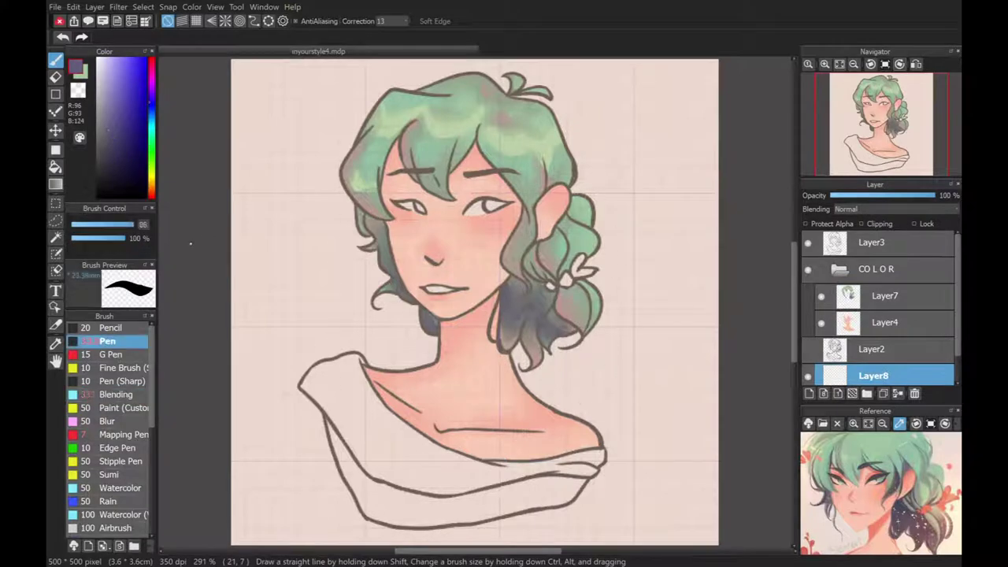
drag(347, 87, 299, 181)
drag(409, 86, 567, 504)
drag(466, 499, 440, 236)
Step: Create a layer beneath Layer4 in the C O L O R folder and paint the eyes and mouth pale pink RGB 255, 219, 202
click(884, 322)
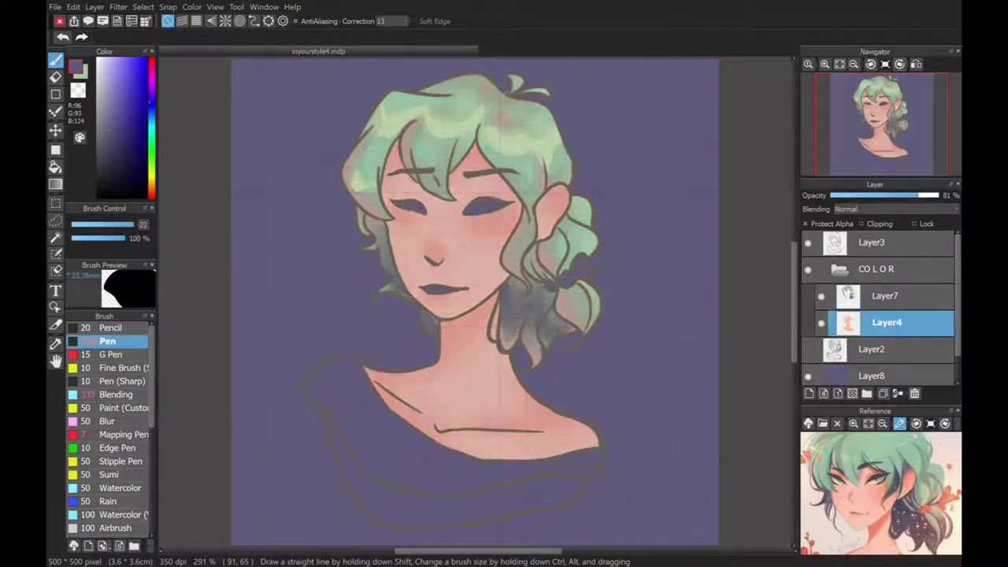
click(884, 295)
click(809, 392)
scroll(630, 237, up, 2)
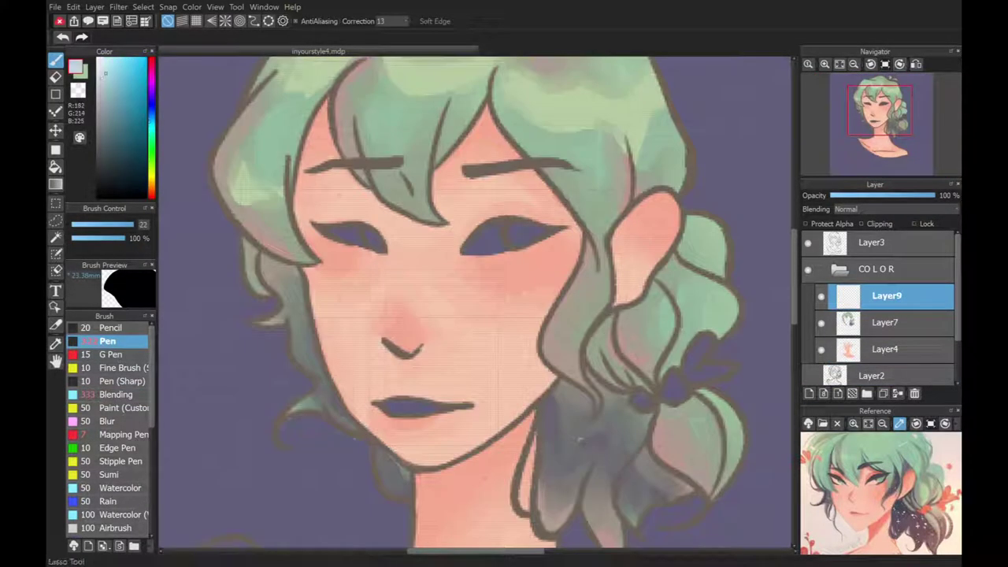
click(115, 68)
click(110, 64)
click(110, 224)
drag(471, 249, 514, 239)
drag(886, 295, 886, 349)
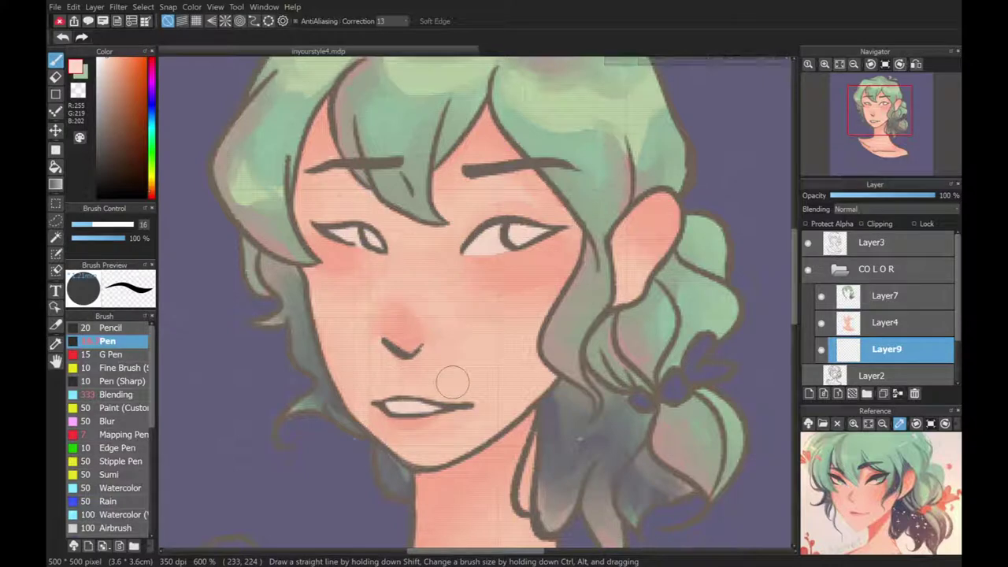
Step: Try pale tints on the eye whites, undo the rejected strokes, and tint the whites off-white RGB 238, 237, 223
key(ctrl+z)
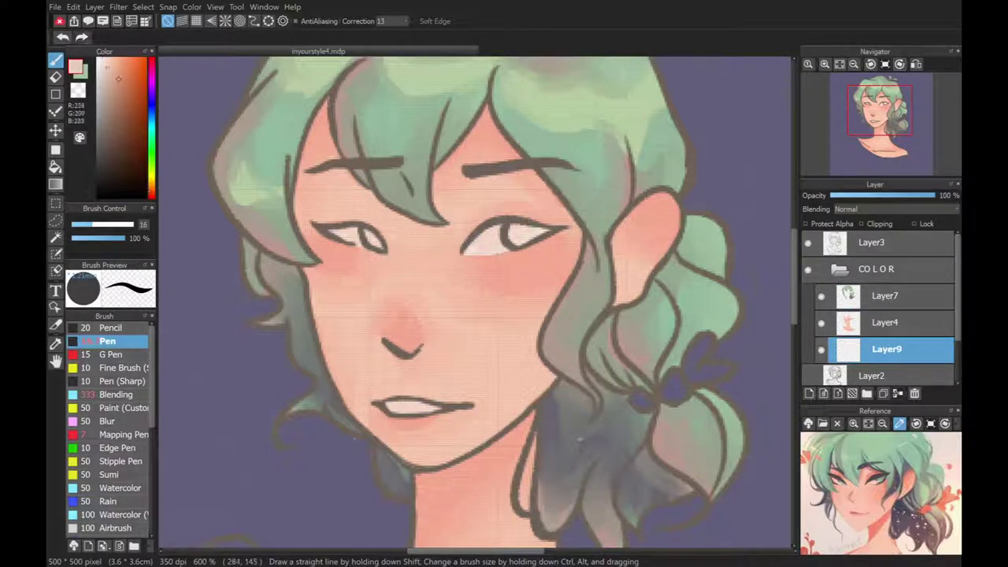
key(x)
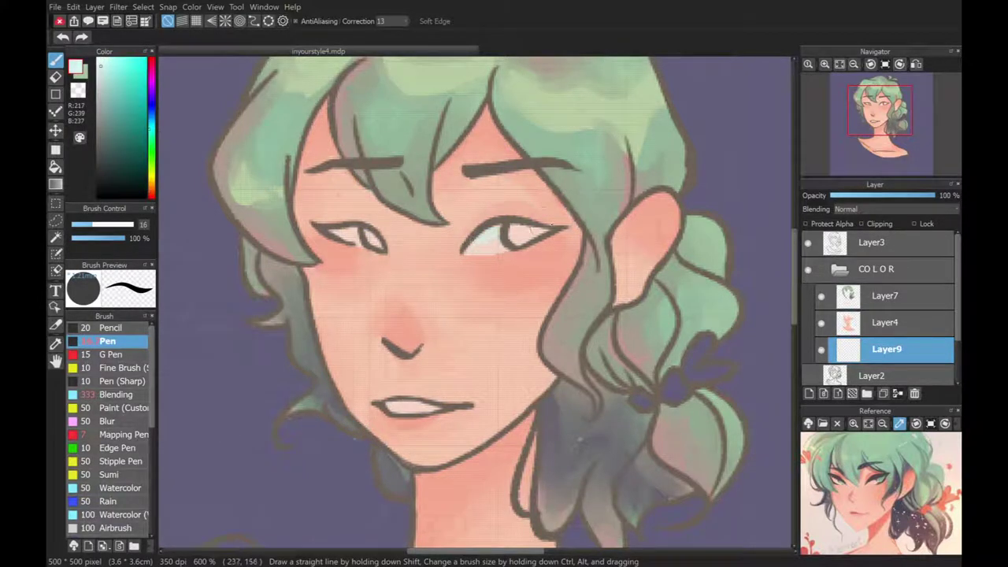
key(x)
drag(477, 245, 488, 240)
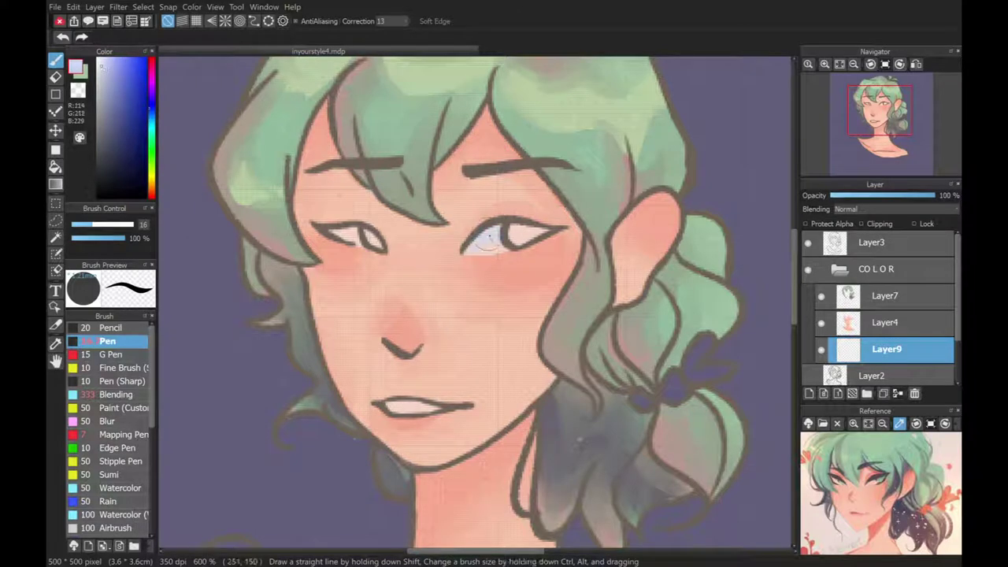
key(x)
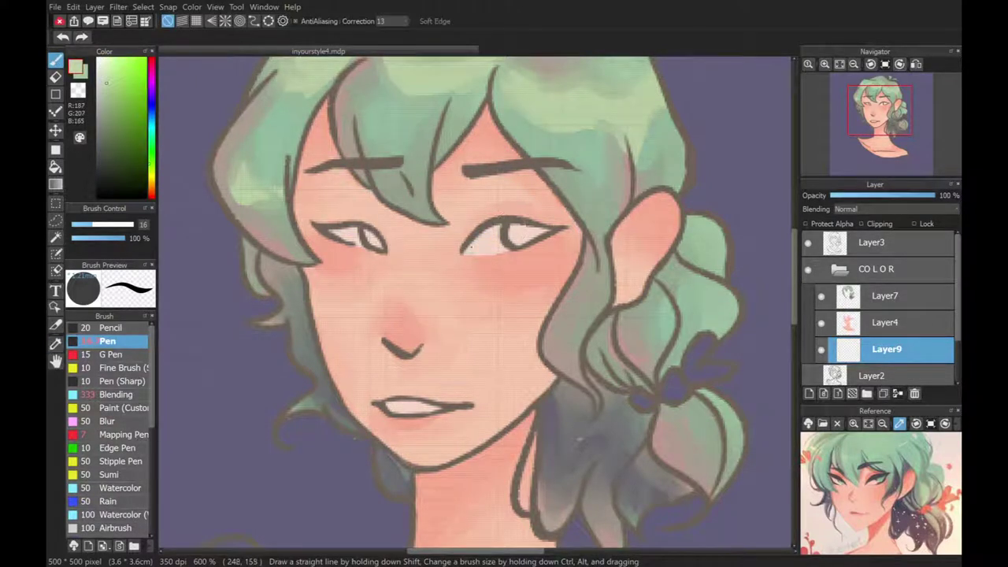
key(ctrl+z)
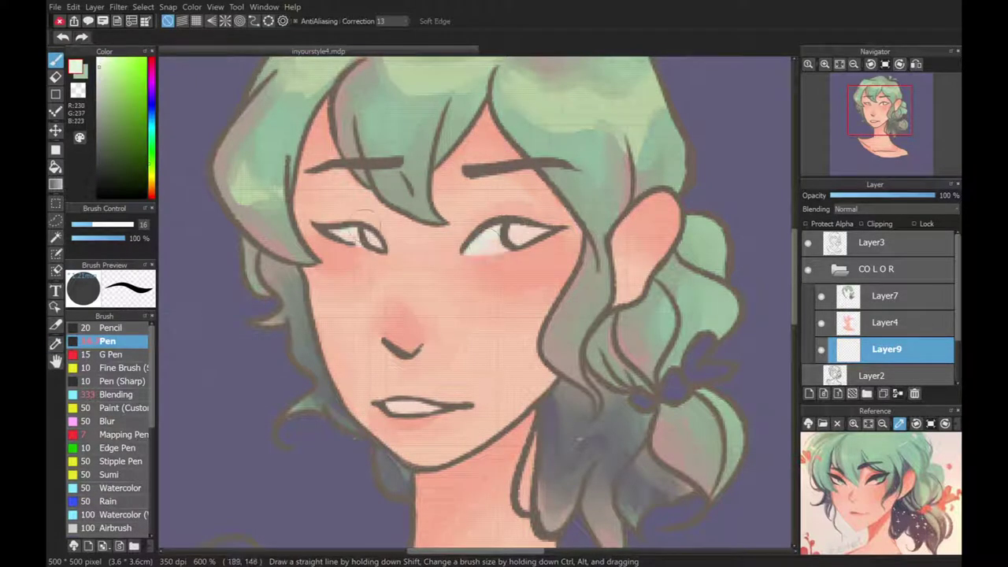
Step: Fill both irises on Layer9 with green RGB 148, 183, 154 sampled from the hair
alt+click(378, 201)
drag(512, 232, 539, 237)
drag(366, 232, 381, 246)
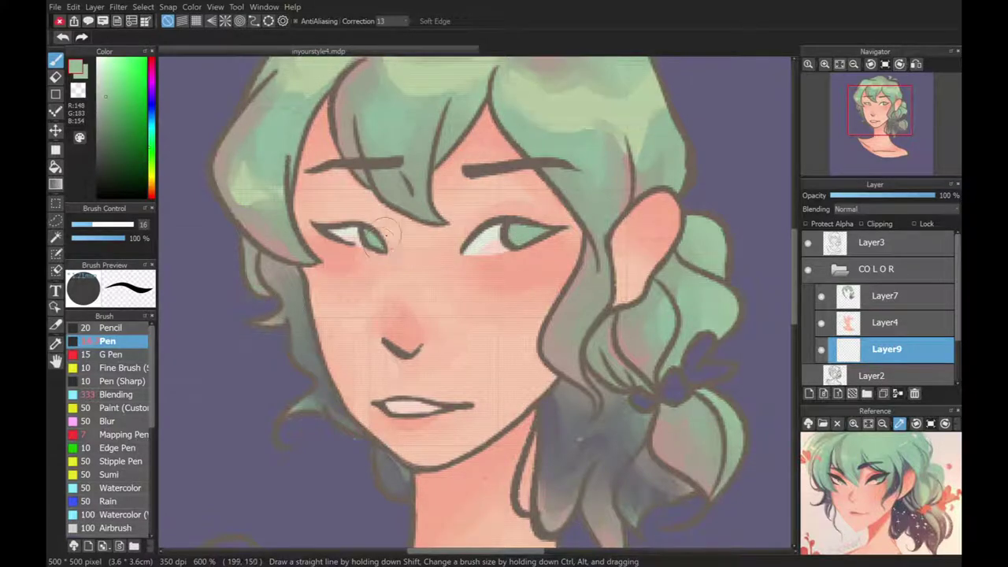
Step: Shade both irises with a darker tone and soften the shading with a small Blending brush
alt+click(504, 225)
drag(512, 233, 525, 236)
key(ctrl+z)
drag(374, 239, 381, 247)
key(b)
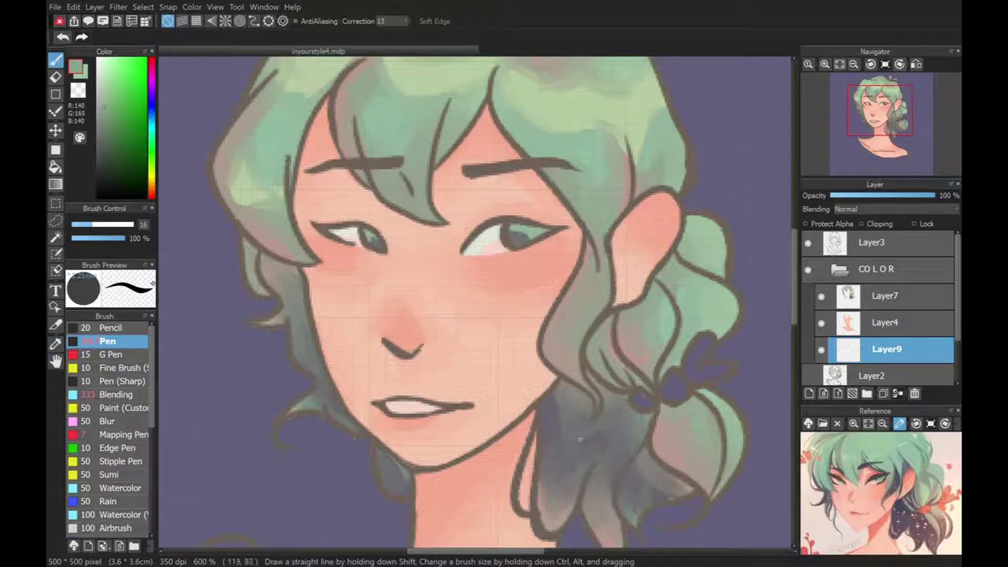
click(115, 394)
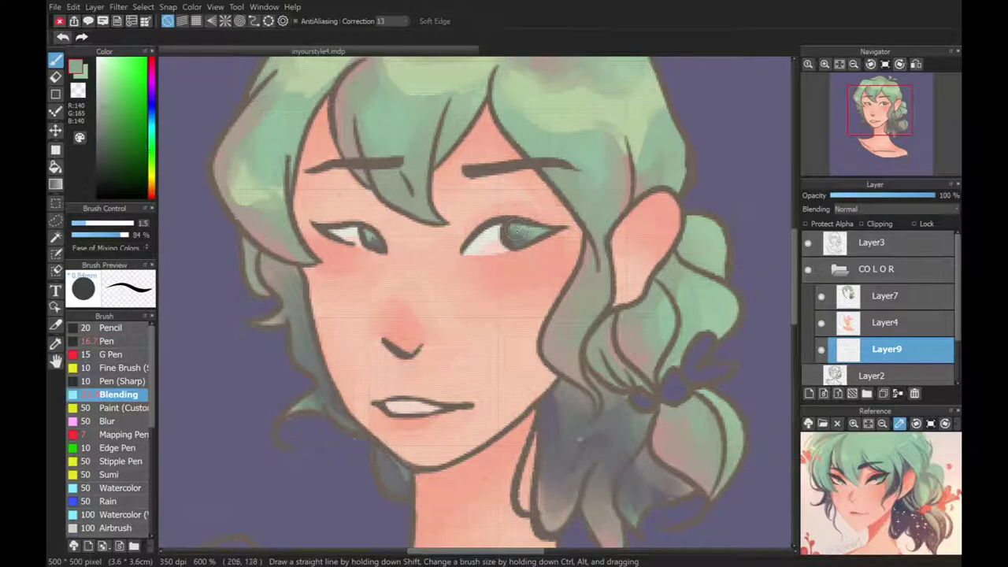
key(ctrl+0)
scroll(874, 315, down, 2)
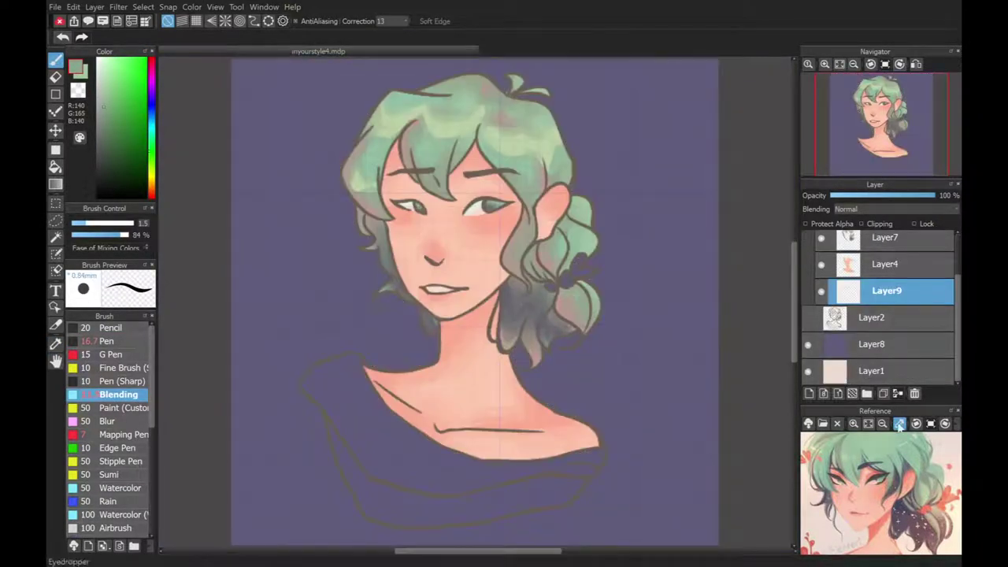
Step: Compare the portrait with and without Layer9 and the purple Layer8, and leave Layer8 hidden
click(820, 290)
click(820, 290)
click(808, 344)
click(807, 344)
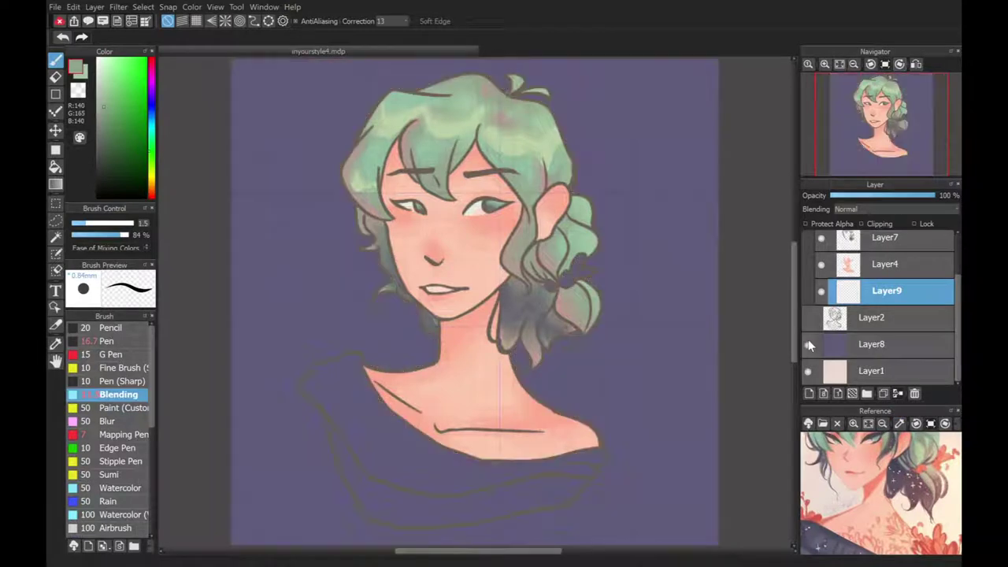
click(808, 344)
Step: Select the whole off-shoulder garment with the Magic Wand, adding its missed corners and folds with the Select Pen
click(55, 236)
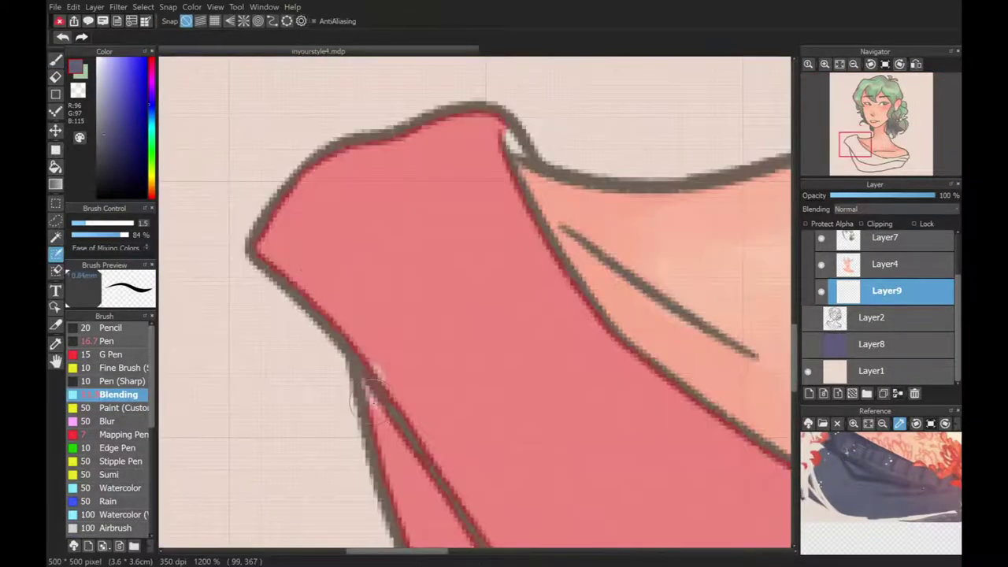
click(106, 341)
click(513, 146)
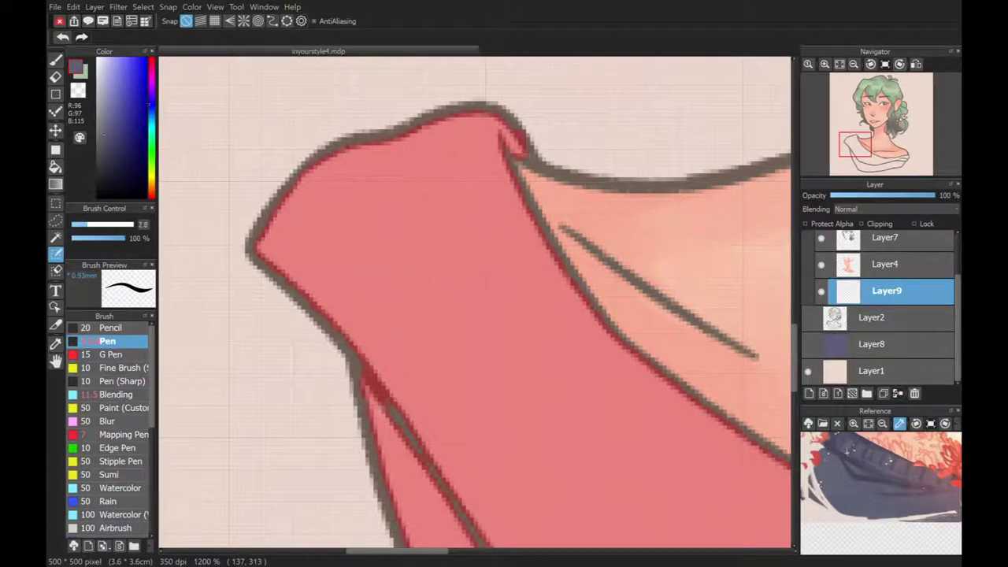
scroll(540, 499, down, 10)
click(281, 218)
click(533, 256)
key(ctrl+0)
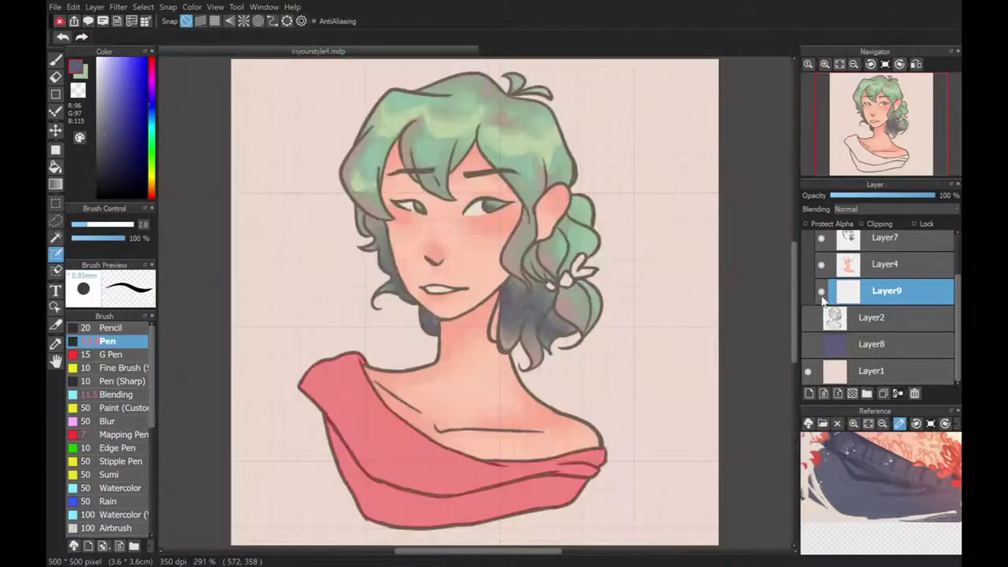
Step: Rename Layer9 as "e yes" and add a new layer beneath it for the garment
click(809, 393)
double_click(884, 290)
text(eyes)
key(Return)
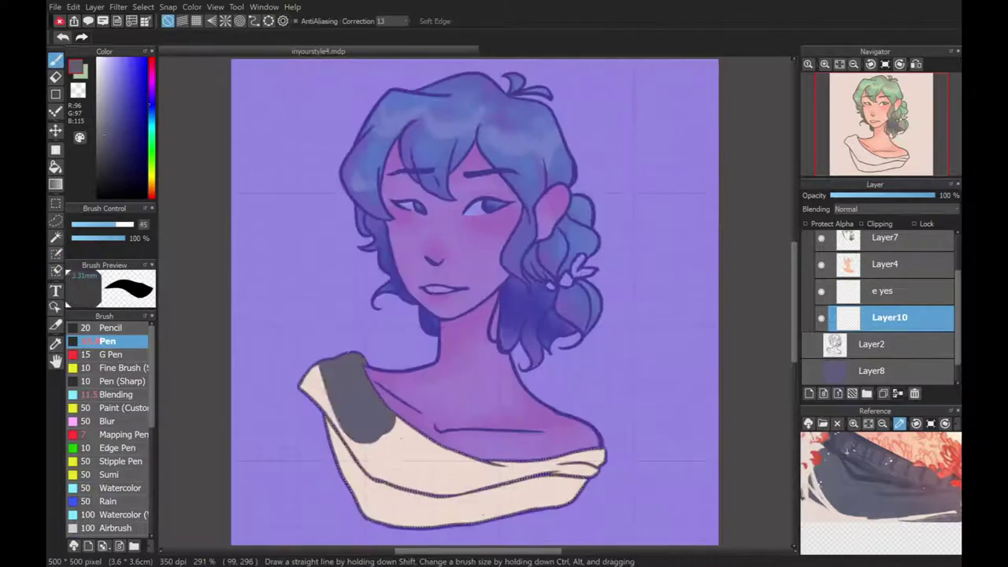
Step: Paint the garment blue-grey RGB 96, 97, 115 on Layer10 and darken the line art with RGB 72, 72, 81 on a layer clipped to Layer3
drag(331, 394, 552, 504)
drag(377, 441, 472, 488)
scroll(900, 230, up, 2)
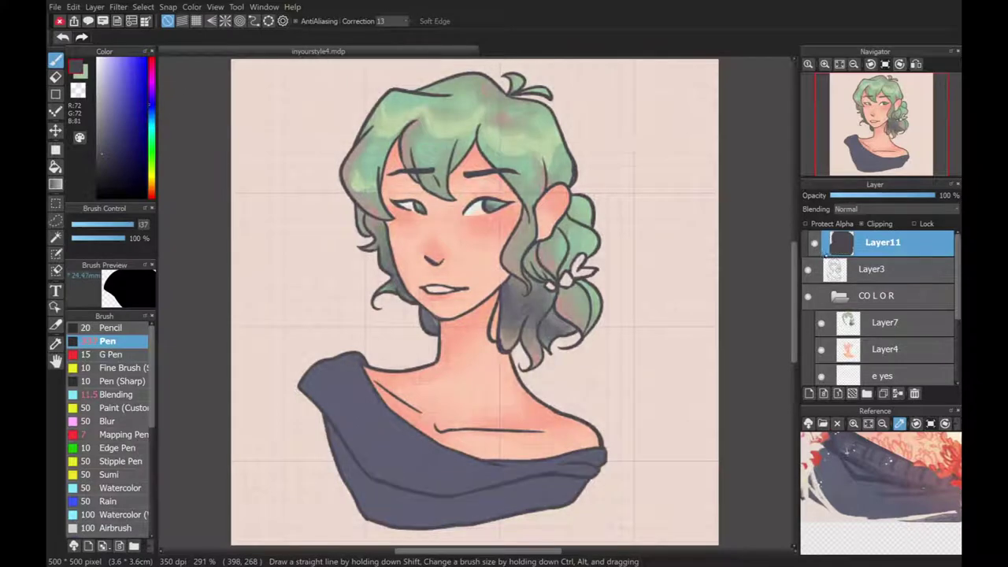
Step: Add a layer above Layer10 in the C O L O R folder and turn on Protect Alpha for Layer10
scroll(883, 349, down, 1)
click(889, 318)
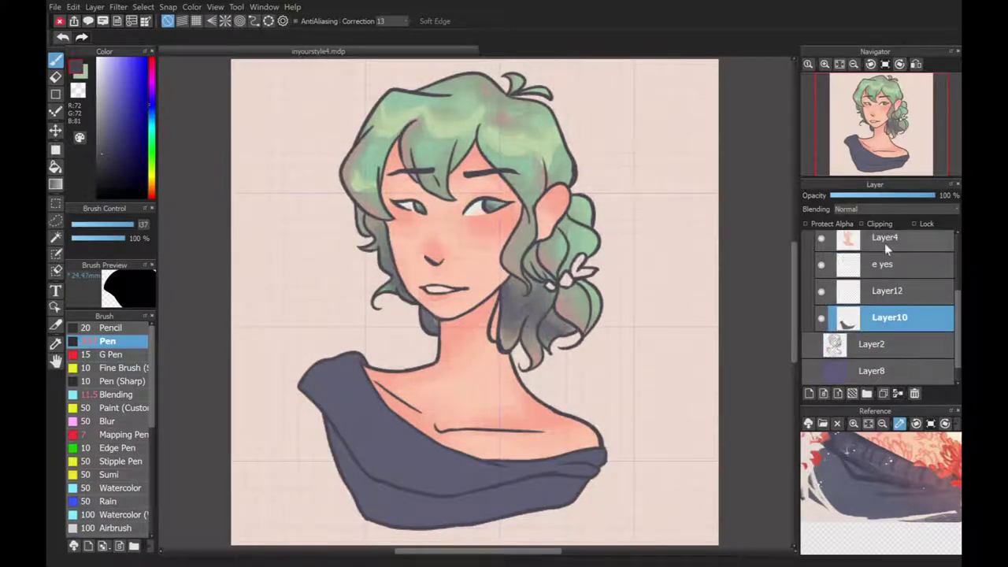
key(ctrl+z)
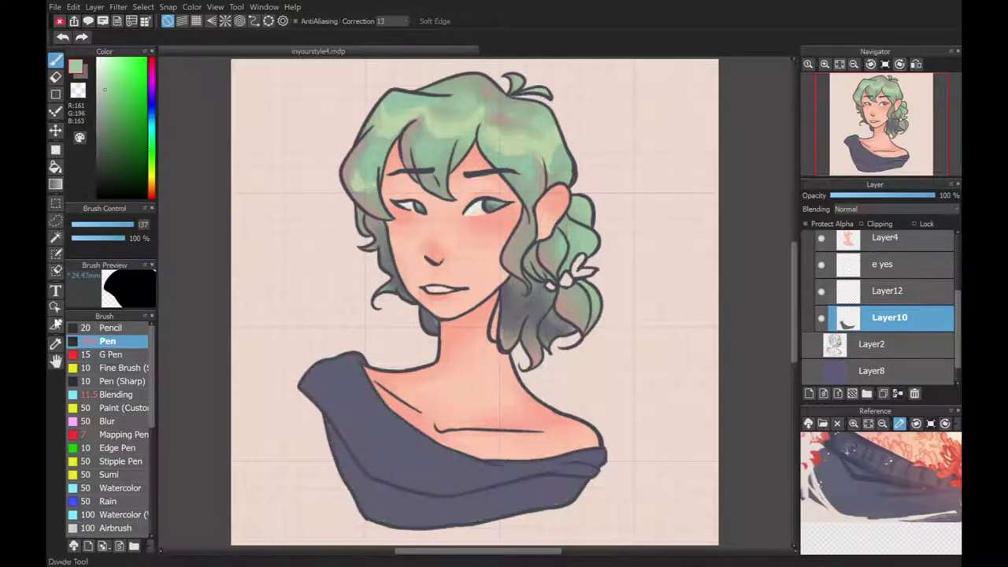
Step: Shade the garment on Layer10 downward with a linear foreground-to-background gradient starting from RGB 96, 97, 115
click(55, 183)
drag(441, 456, 439, 507)
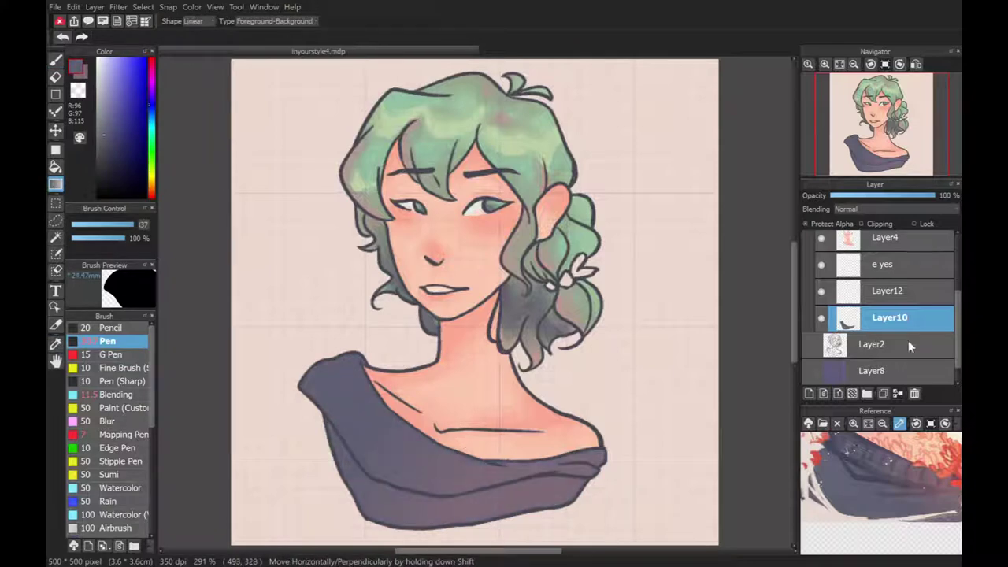
Step: Draw the first slanted knit ribs near the garment's raised shoulder on Layer12 with a size 10 Pen in RGB 71, 72, 90
click(811, 290)
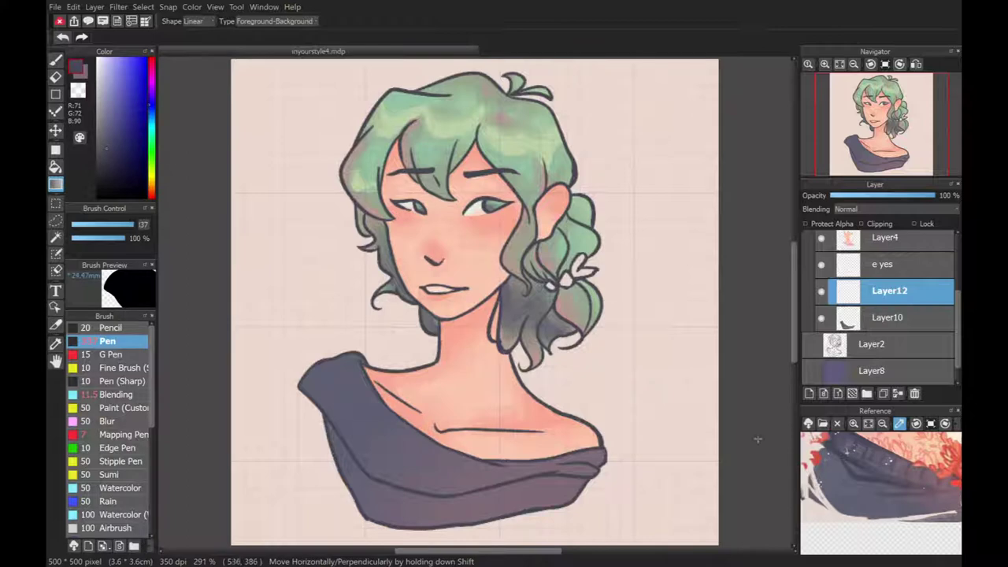
key(b)
drag(457, 458, 440, 458)
drag(387, 441, 440, 493)
key(ctrl+z)
scroll(329, 379, up, 5)
scroll(358, 337, down, 1)
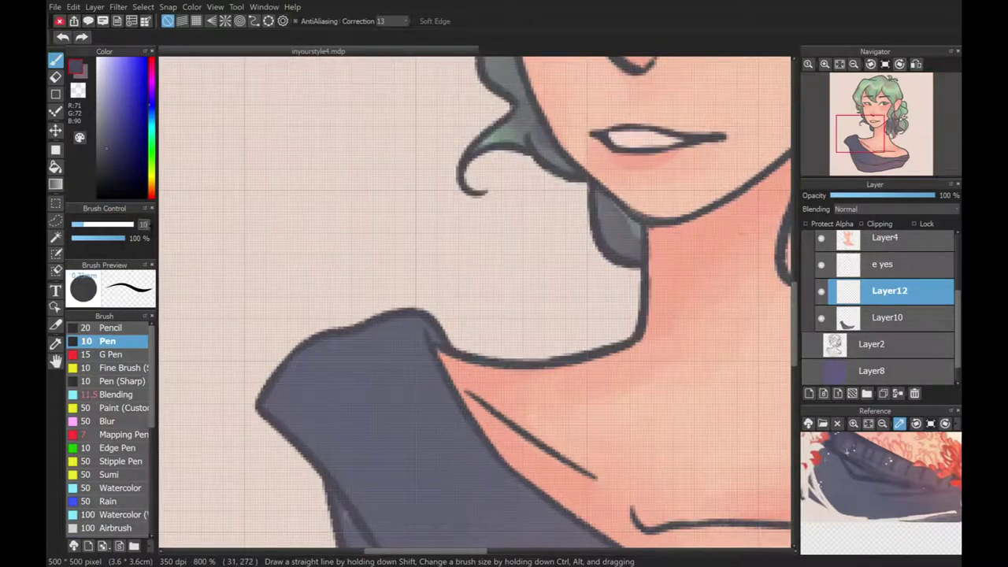
scroll(763, 346, down, 1)
drag(438, 339, 356, 425)
drag(371, 331, 329, 380)
scroll(472, 315, down, 3)
Step: Continue the slanted ribs along the garment's folded collar on Layer10, from the raised shoulder across to the far shoulder
click(890, 317)
drag(465, 250, 405, 358)
drag(495, 297, 445, 417)
drag(559, 344, 508, 450)
drag(555, 463, 626, 384)
scroll(493, 443, right, 5)
drag(409, 473, 508, 413)
key(ctrl+z)
mouse_move(453, 433)
mouse_down()
mouse_move(550, 411)
mouse_move(622, 425)
mouse_move(670, 413)
mouse_up()
drag(692, 385, 660, 410)
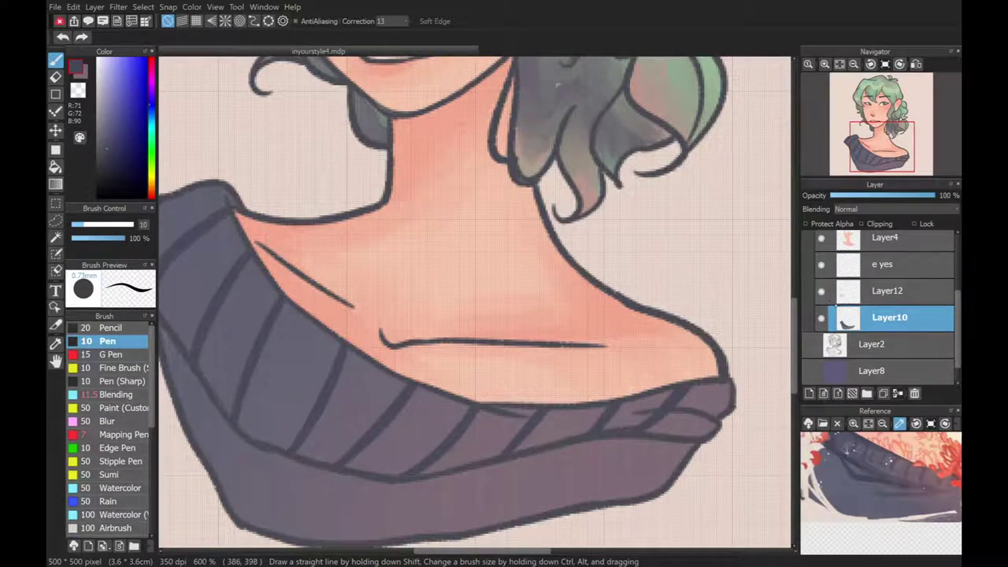
Step: Combine Layer12 with Layer10 and thicken the fold line beneath the ribbed collar, adding creases to the lower cloth
scroll(405, 178, left, 4)
mouse_move(359, 189)
mouse_down()
mouse_move(272, 225)
mouse_move(303, 323)
mouse_move(350, 413)
mouse_move(504, 472)
mouse_up()
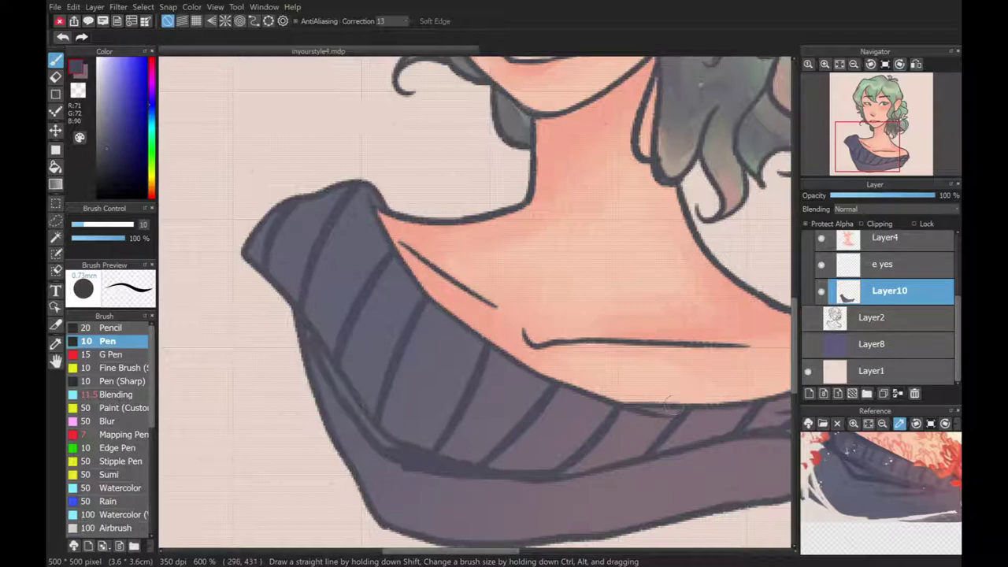
key(ctrl+0)
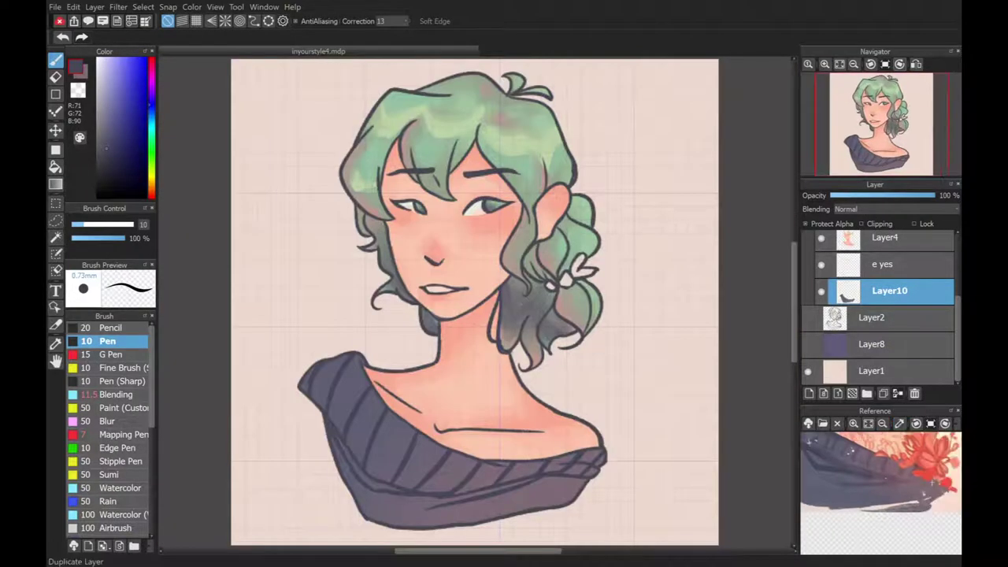
Step: Soften the ribs on the raised-shoulder half of the collar with a size 18 Blending brush in RGB 96, 97, 115
click(106, 421)
scroll(382, 500, up, 3)
click(116, 393)
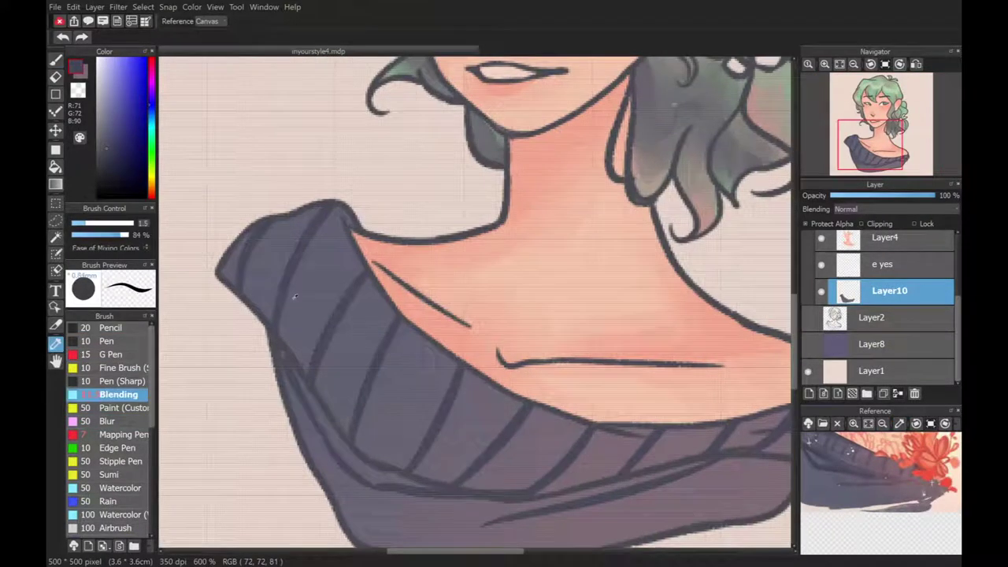
ctrl+alt+drag(307, 271, 334, 242)
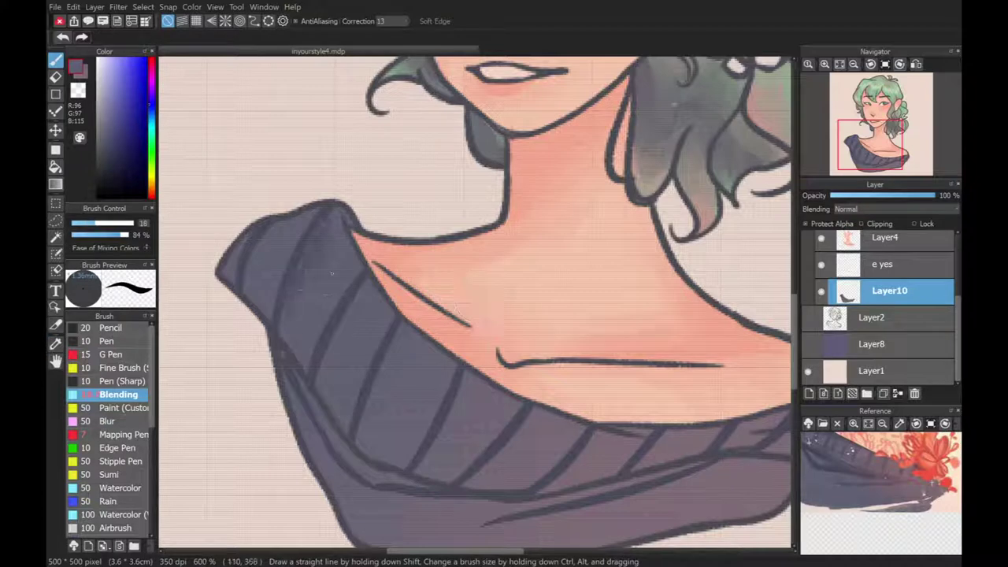
drag(355, 304, 319, 395)
drag(395, 336, 385, 365)
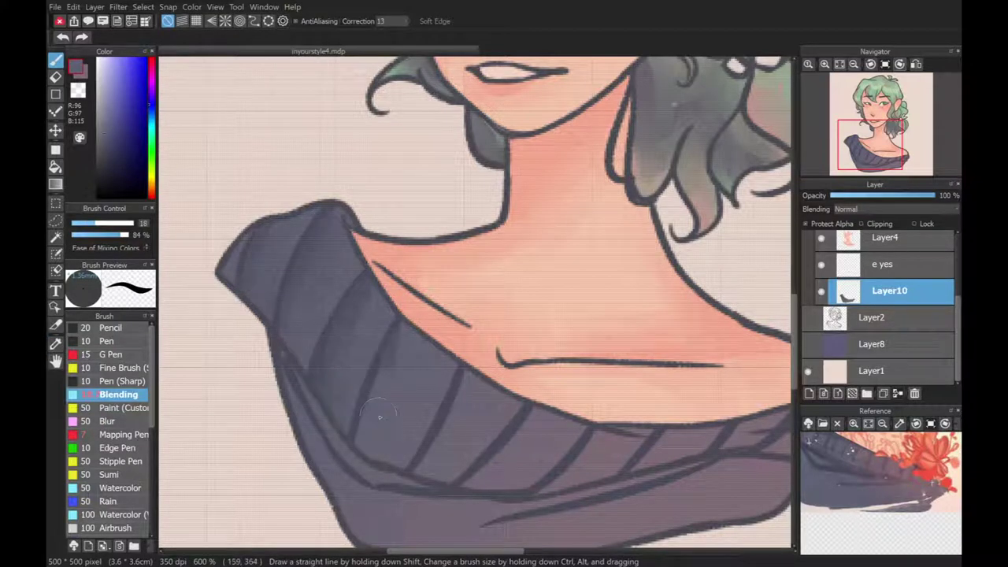
drag(379, 416, 368, 453)
mouse_move(459, 378)
mouse_down()
mouse_move(442, 442)
mouse_move(496, 466)
mouse_move(476, 456)
mouse_move(528, 434)
mouse_up()
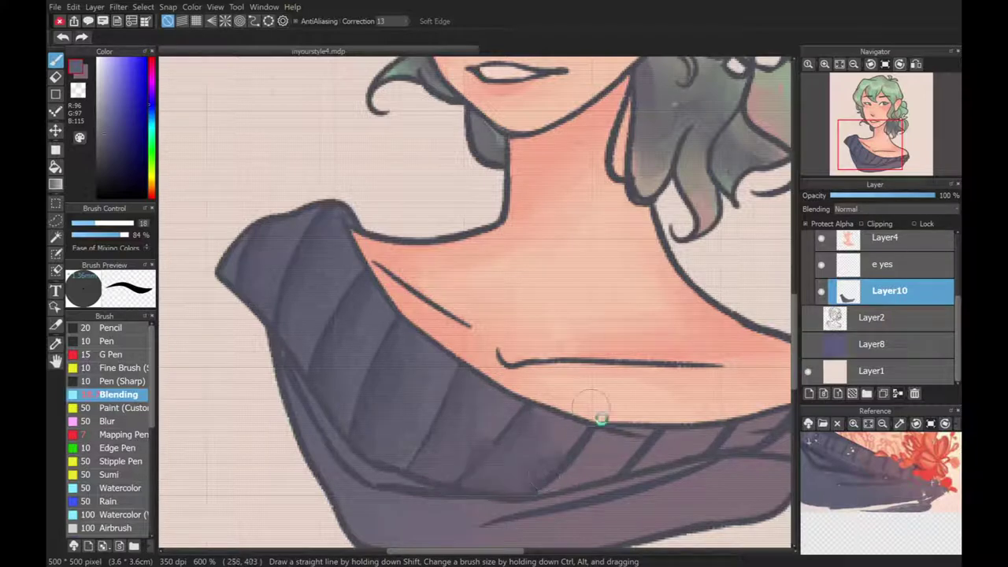
Step: Blend the far-shoulder ribs and the crease below the collar using mauve RGB 126, 107, 117
alt+click(598, 437)
drag(582, 456, 598, 448)
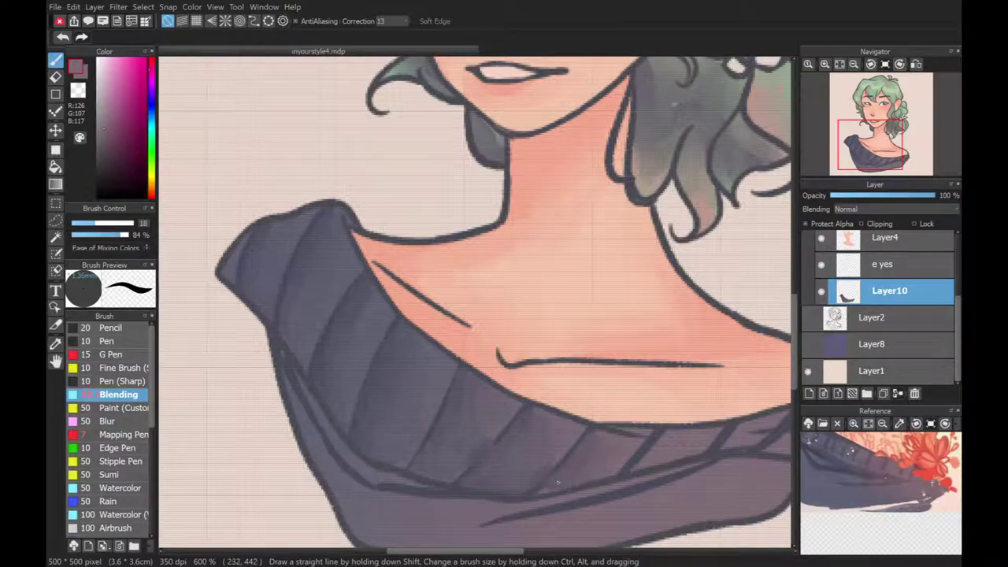
scroll(472, 299, right, 3)
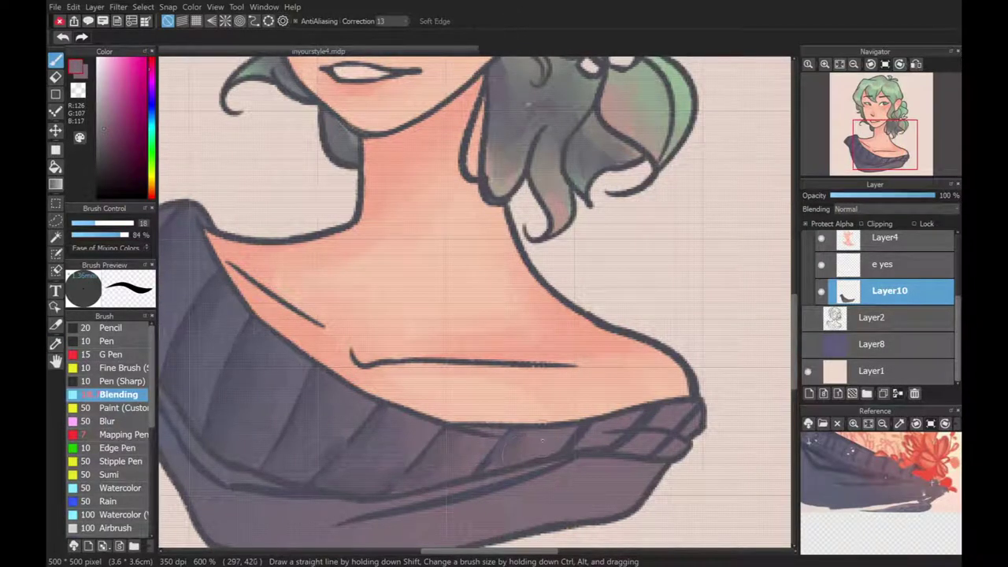
mouse_move(619, 444)
mouse_down()
mouse_move(654, 431)
mouse_move(611, 432)
mouse_up()
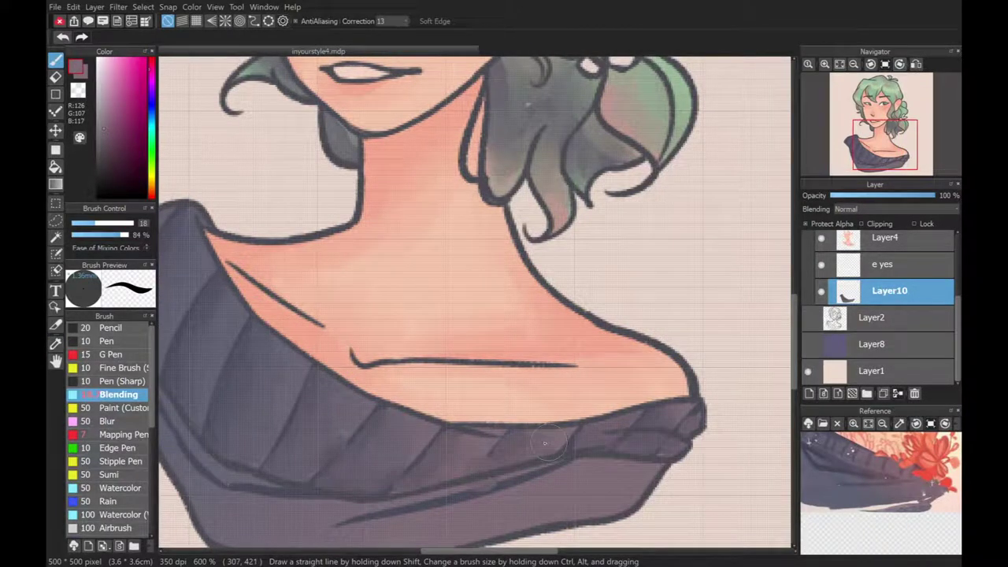
scroll(759, 197, down, 3)
scroll(551, 394, up, 3)
drag(520, 440, 409, 457)
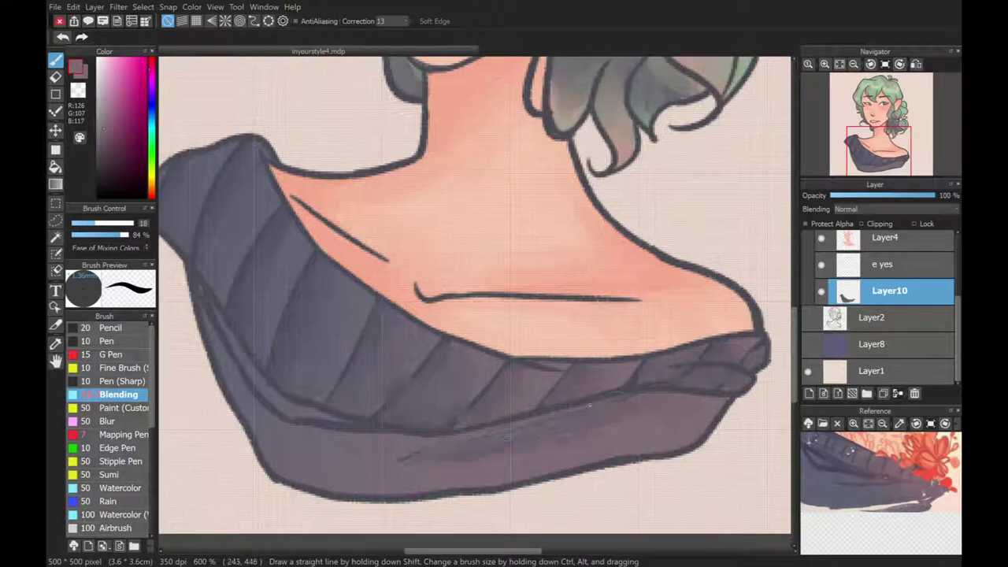
Step: Smooth the fold under the collar and the lower cloth with blue-grey and mauve sampled from the garment
alt+click(236, 355)
mouse_move(236, 354)
mouse_down()
mouse_move(252, 397)
mouse_move(244, 370)
mouse_move(366, 439)
mouse_move(322, 448)
mouse_up()
alt+click(590, 475)
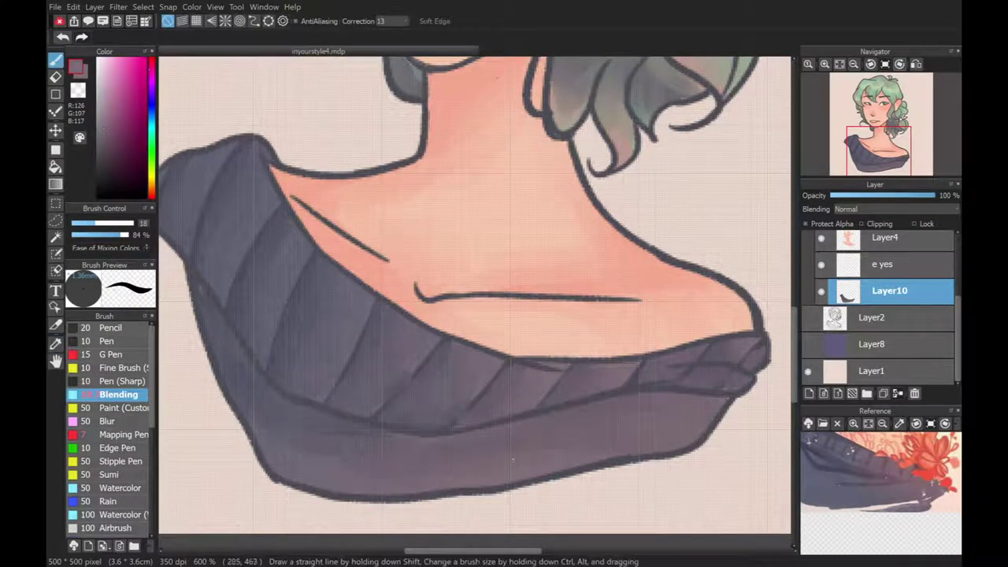
key(ctrl+0)
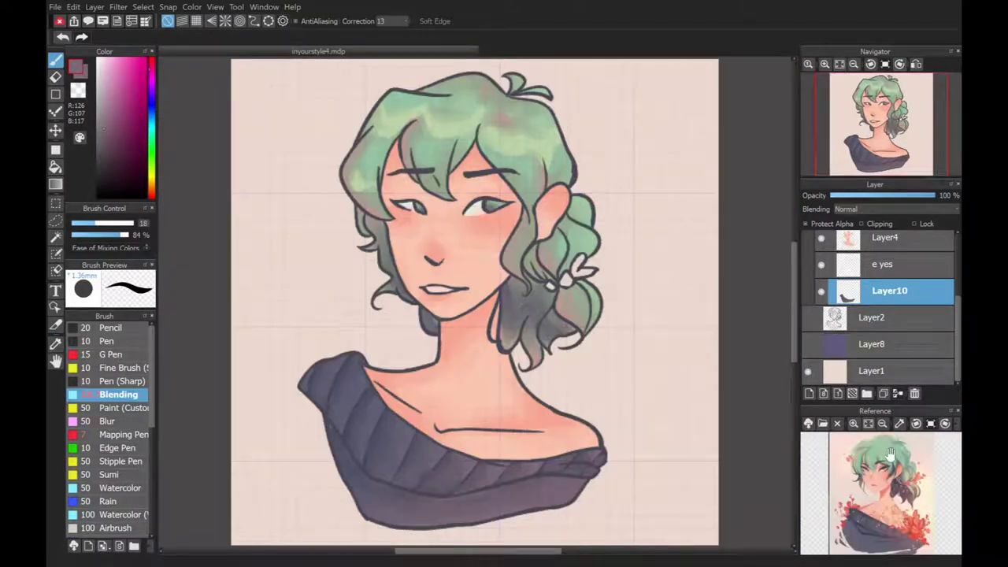
Step: Erase Layer11's dark line tint over the face, neck and green hair with a large eraser, keeping the eyes and brows dark
scroll(911, 316, up, 3)
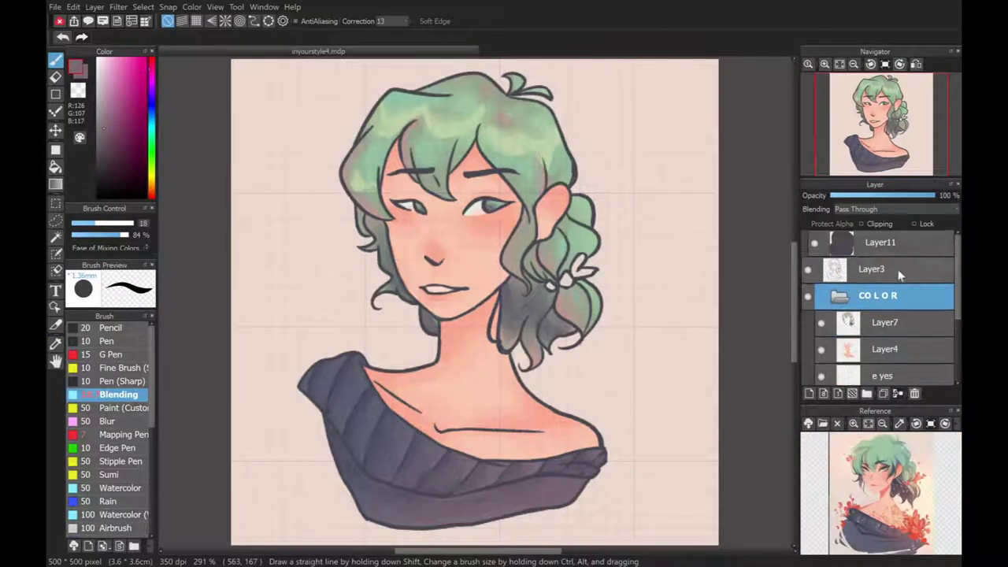
click(889, 243)
key(e)
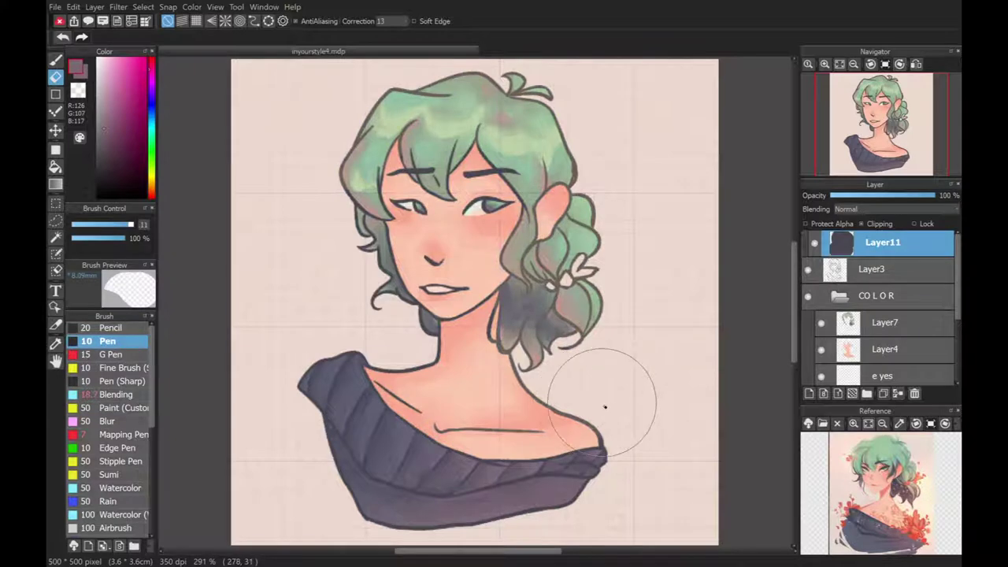
key(b)
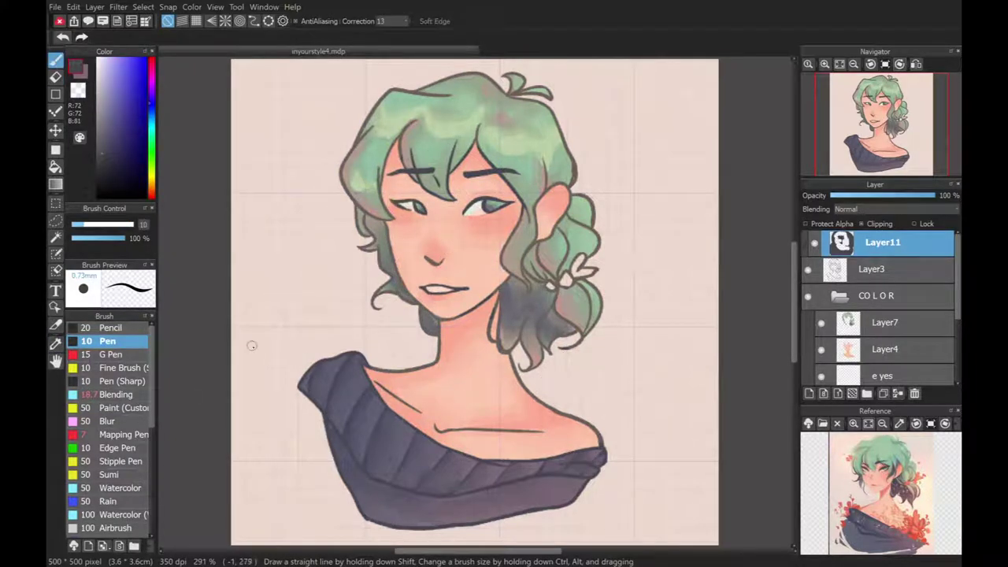
key(e)
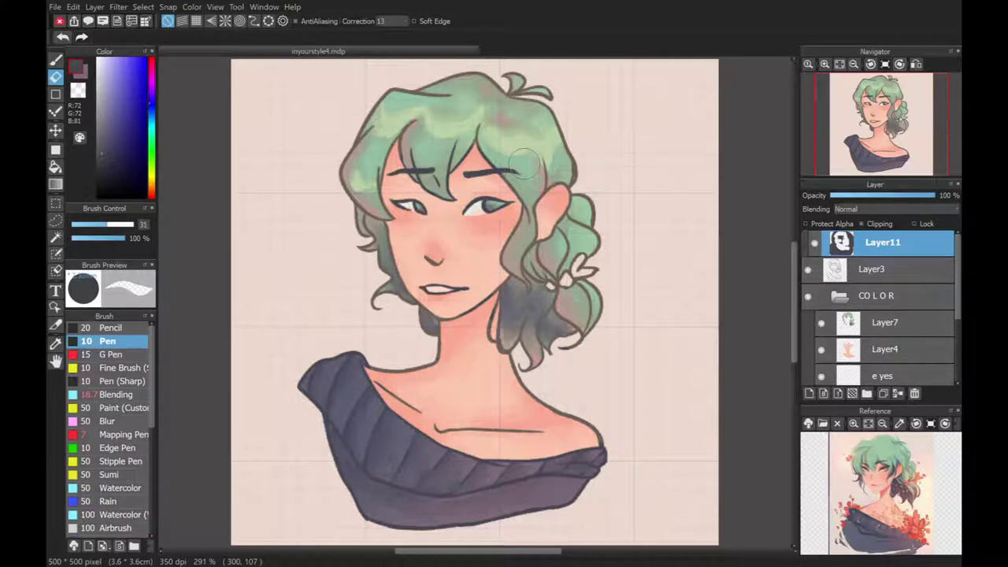
scroll(571, 113, up, 1)
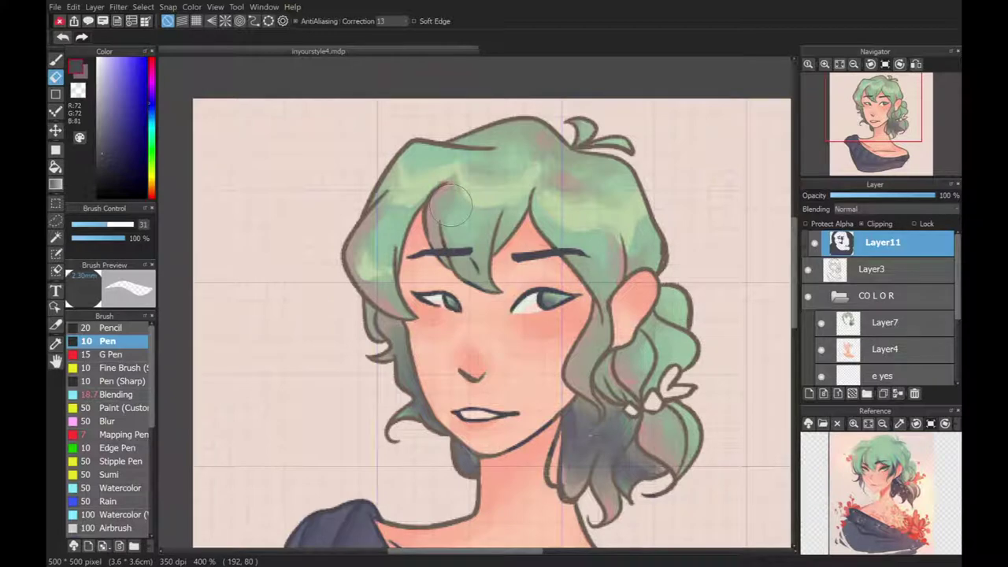
Step: Paint RGB 72, 72, 81 back over the dark lower hair's outlines on Layer11 with a size 23 Pen
key(b)
drag(551, 472, 606, 516)
drag(614, 458, 653, 515)
drag(366, 325, 418, 440)
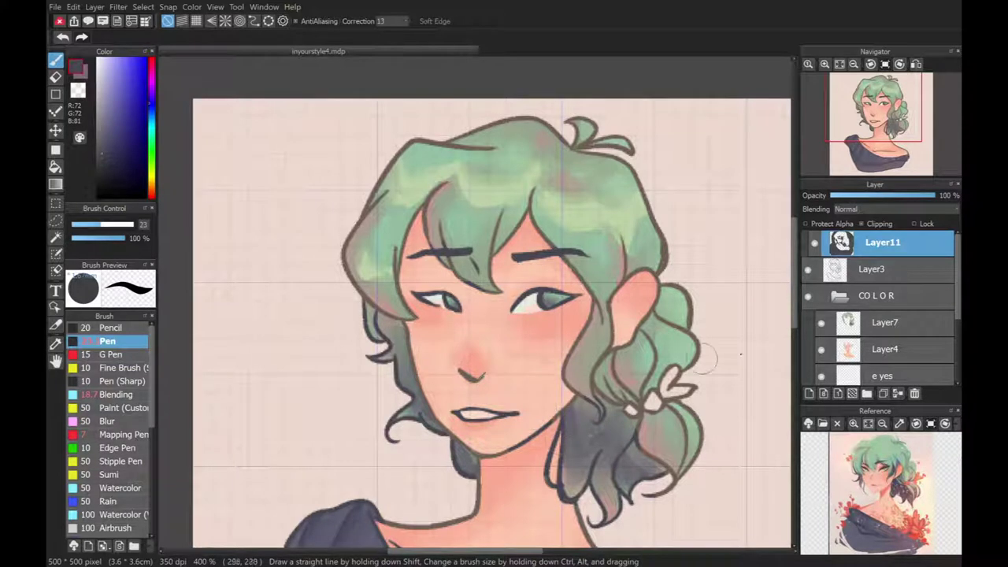
Step: Fill the hair flower's petals and buds with orange RGB 254, 165, 126 on the "e yes" layer
scroll(706, 358, down, 2)
scroll(839, 296, down, 1)
click(877, 325)
alt+click(441, 315)
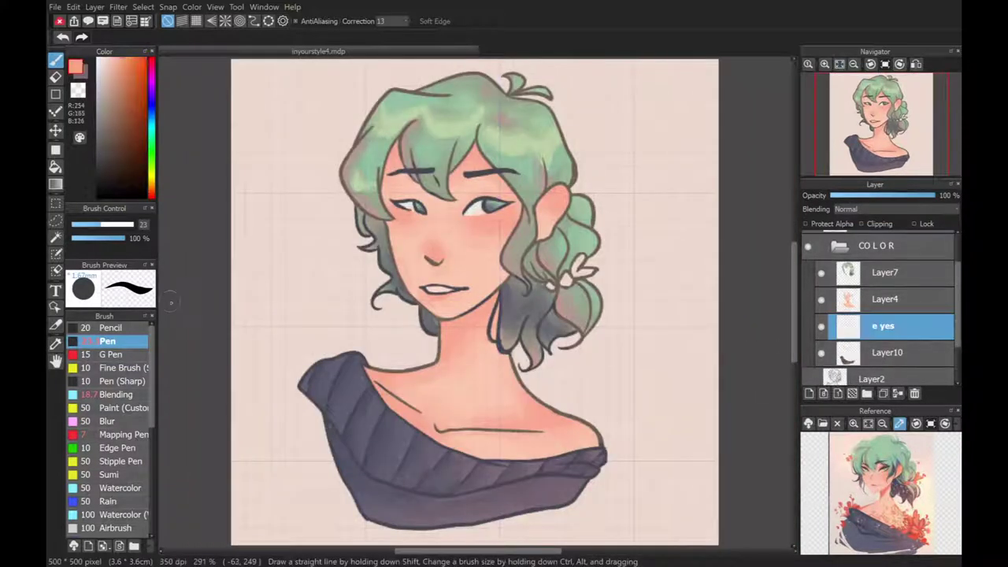
scroll(678, 238, up, 5)
drag(398, 330, 350, 368)
drag(429, 275, 393, 358)
drag(480, 311, 433, 330)
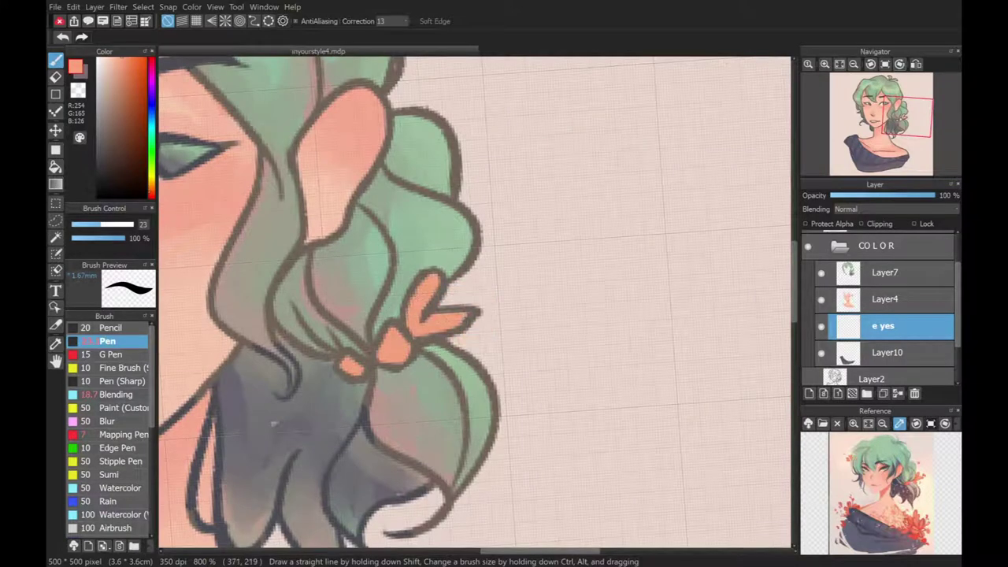
Step: Add a layer above Layer7 in the C O L O R folder and shade the hair flower with red RGB 254, 89, 61
scroll(274, 423, down, 5)
key(ctrl+shift+n)
scroll(488, 413, up, 3)
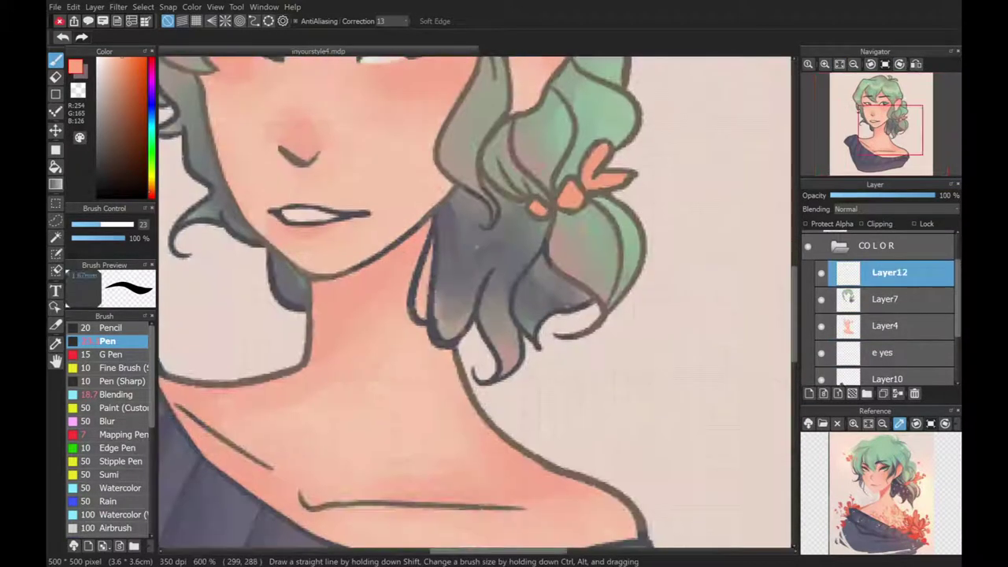
scroll(475, 302, down, 2)
scroll(475, 301, up, 2)
scroll(512, 299, down, 2)
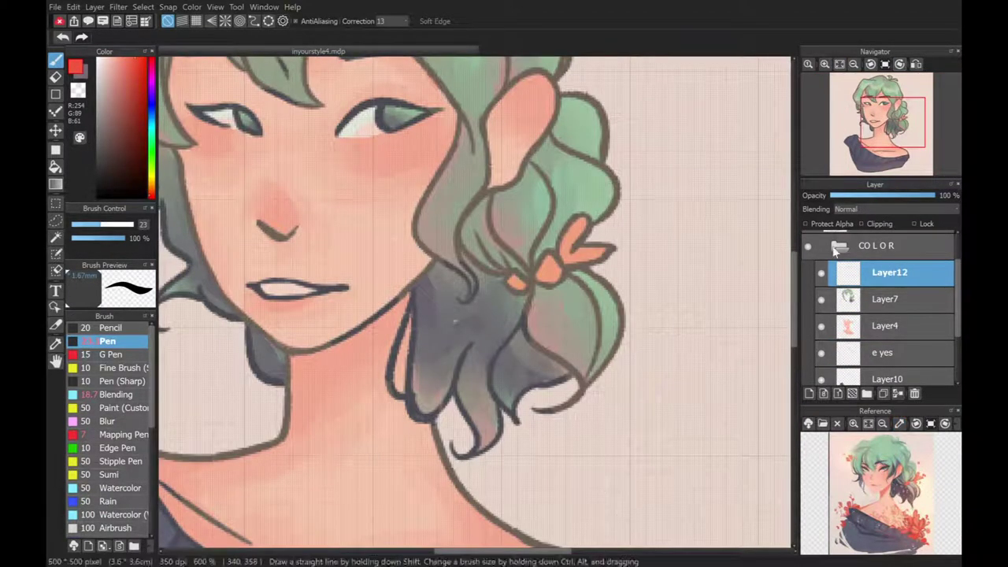
scroll(549, 272, up, 2)
drag(543, 275, 581, 236)
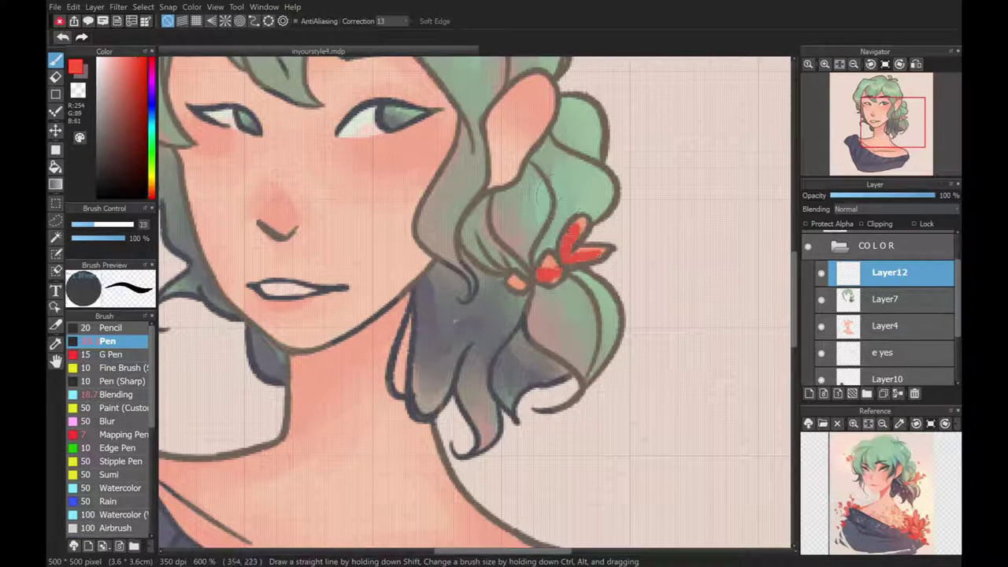
Step: Sample coral RGB 249, 125, 92 from the reference and touch up the hair flower's petals with a size 17 Pen
scroll(880, 492, up, 3)
click(899, 423)
click(874, 488)
mouse_move(551, 271)
mouse_down()
mouse_move(583, 245)
mouse_move(515, 284)
mouse_move(598, 250)
mouse_up()
scroll(367, 416, down, 2)
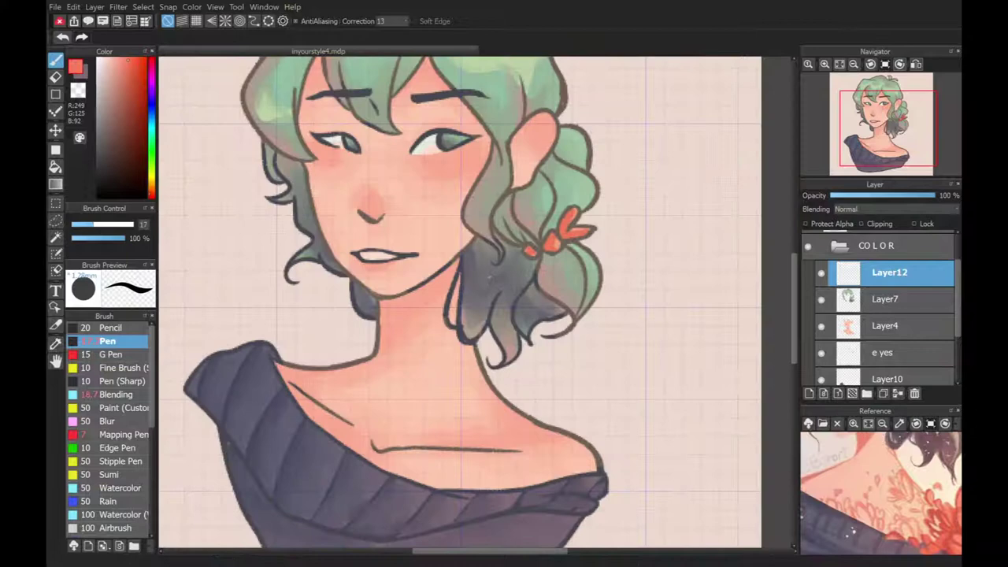
Step: Draw coral petals at mid-chest and a leafy sprig rising toward the neck on Layer12 with a size 7 Mapping Pen
click(110, 434)
mouse_move(402, 429)
mouse_down()
mouse_move(465, 453)
mouse_move(451, 485)
mouse_up()
drag(422, 433, 435, 462)
key(ctrl+z)
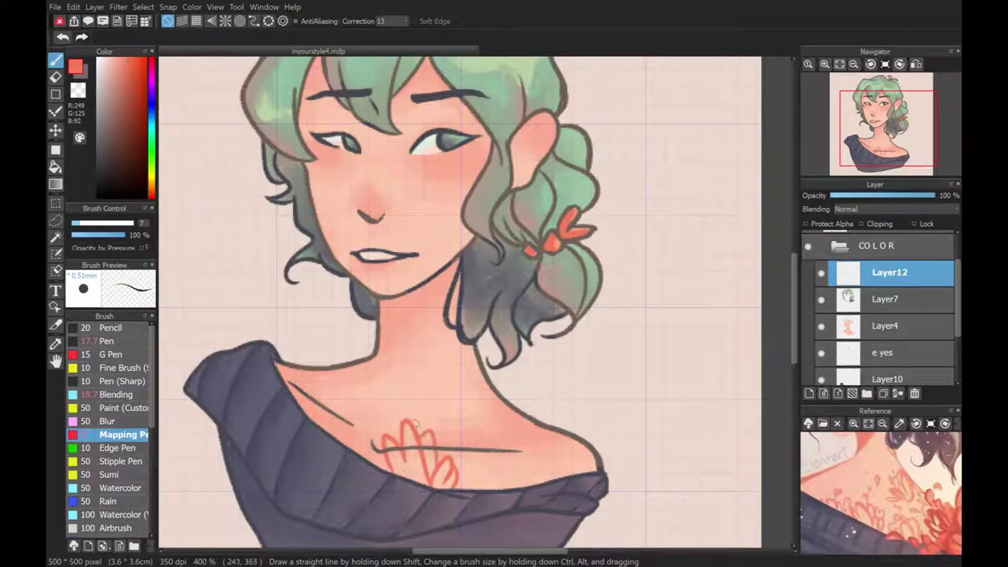
drag(401, 418, 426, 364)
Step: Extend the petal pattern along the garment's neckline to the far shoulder, undoing the misplaced strokes
drag(477, 487, 519, 476)
key(ctrl+z)
key(ctrl+z)
drag(493, 441, 501, 469)
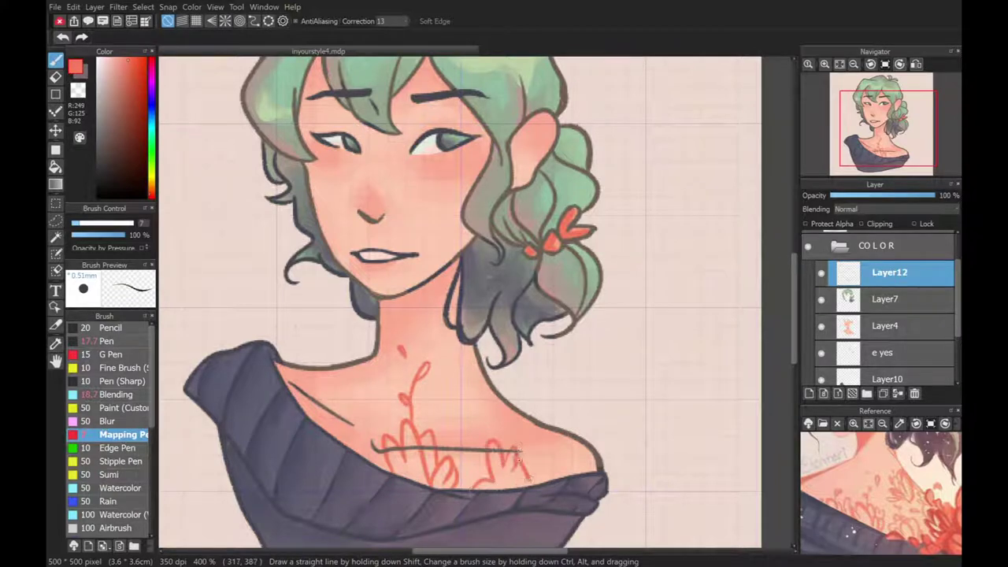
mouse_move(555, 439)
mouse_down()
mouse_move(551, 480)
mouse_move(543, 457)
mouse_up()
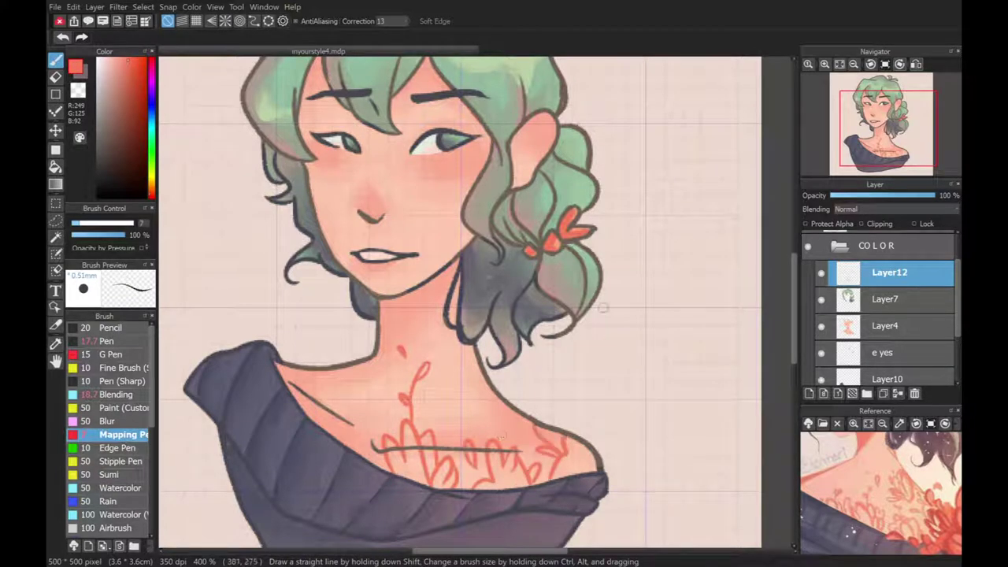
Step: Draw a leafy stem curving from the neck to the far shoulder and small leaves above the collarbone, redoing unwanted strokes
drag(526, 389, 477, 425)
key(ctrl+z)
drag(527, 406, 494, 437)
key(ctrl+z)
drag(494, 401, 457, 412)
mouse_move(504, 407)
mouse_down()
mouse_move(460, 395)
mouse_move(476, 344)
mouse_up()
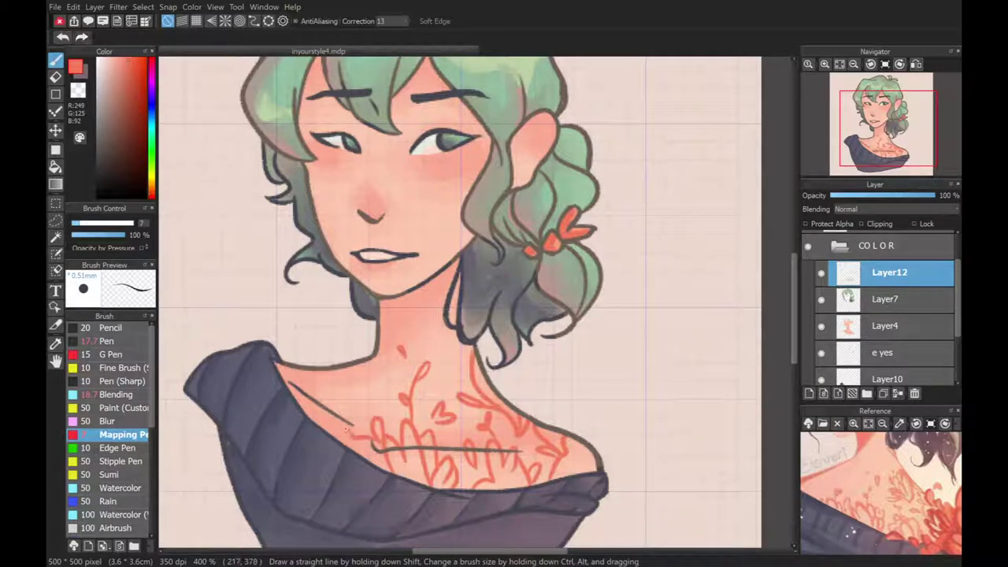
Step: Lower Layer12's opacity to 63% to soften the floral markings
mouse_move(907, 203)
mouse_down()
mouse_move(886, 200)
mouse_move(897, 199)
mouse_up()
scroll(888, 486, down, 3)
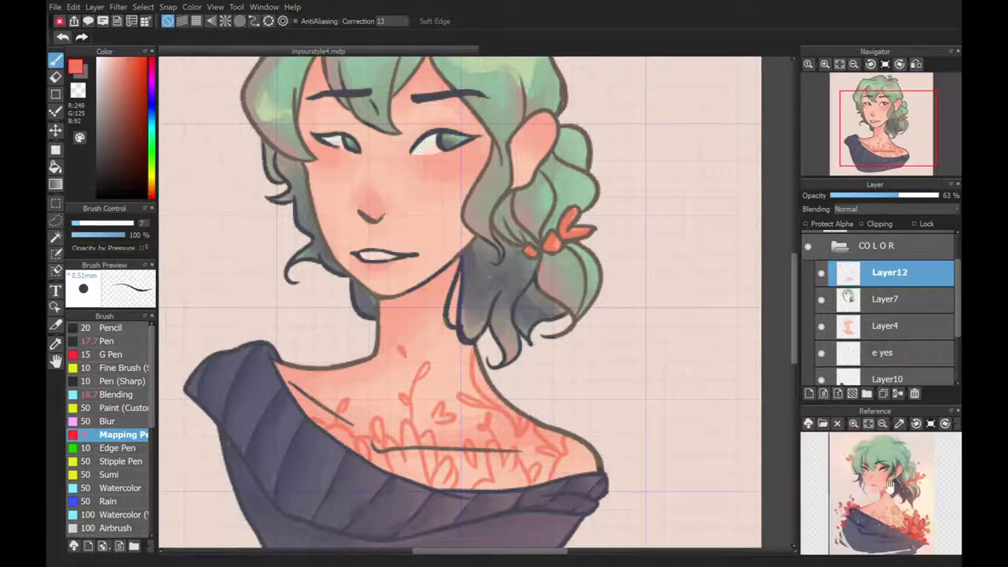
Step: Soften the floral markings on Layer12 into the chest and shoulder skin with the size 18 Blending brush at 84%
scroll(473, 299, up, 2)
scroll(472, 299, down, 1)
scroll(874, 315, up, 2)
scroll(874, 314, down, 2)
scroll(472, 300, up, 3)
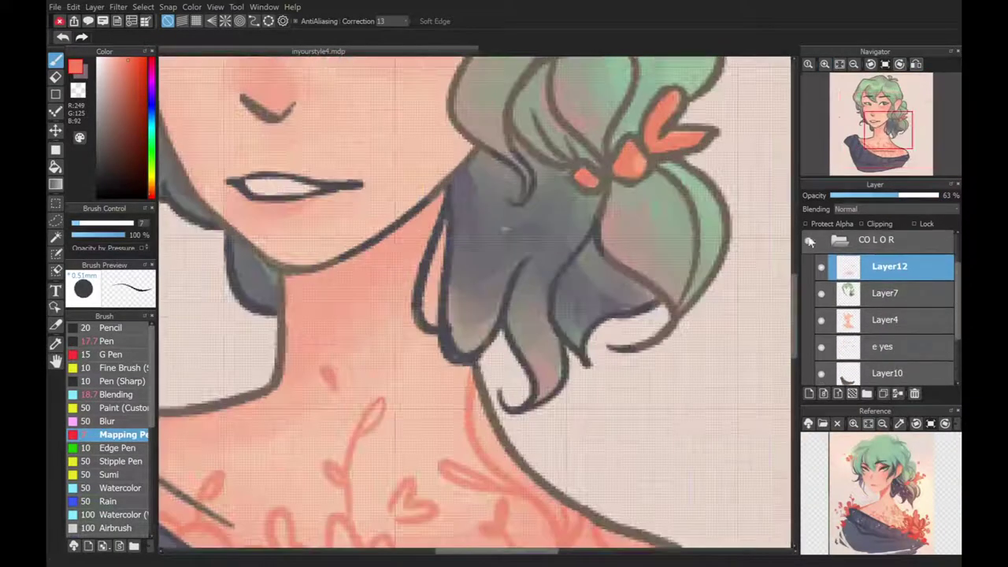
scroll(472, 315, down, 3)
click(118, 394)
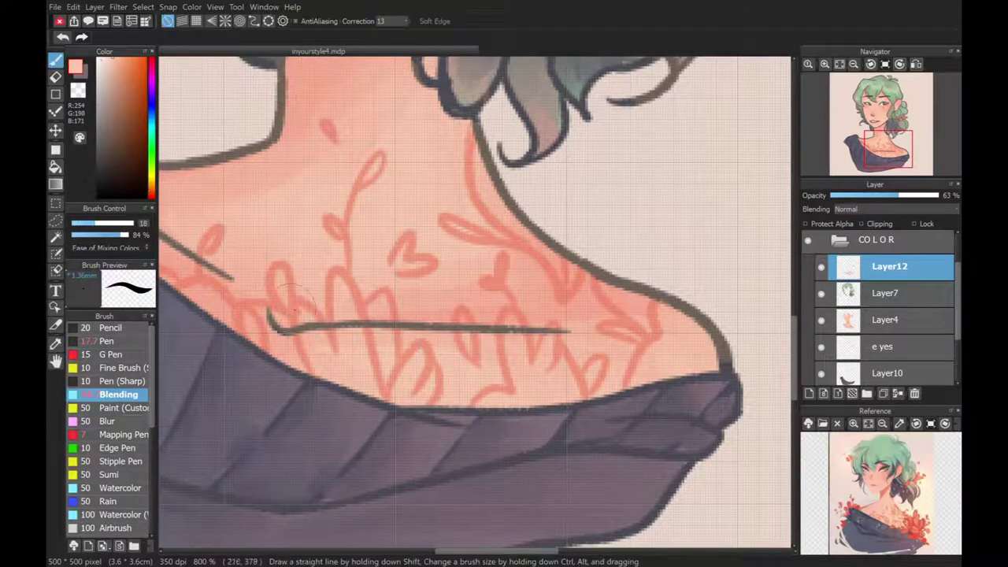
drag(310, 318, 324, 358)
drag(342, 311, 409, 299)
drag(492, 214, 475, 154)
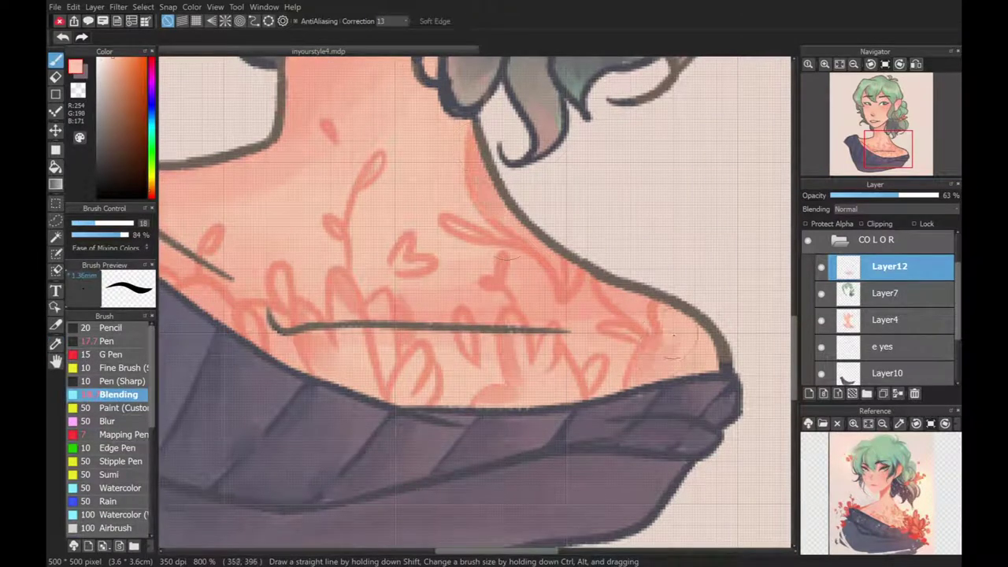
scroll(502, 344, left, 3)
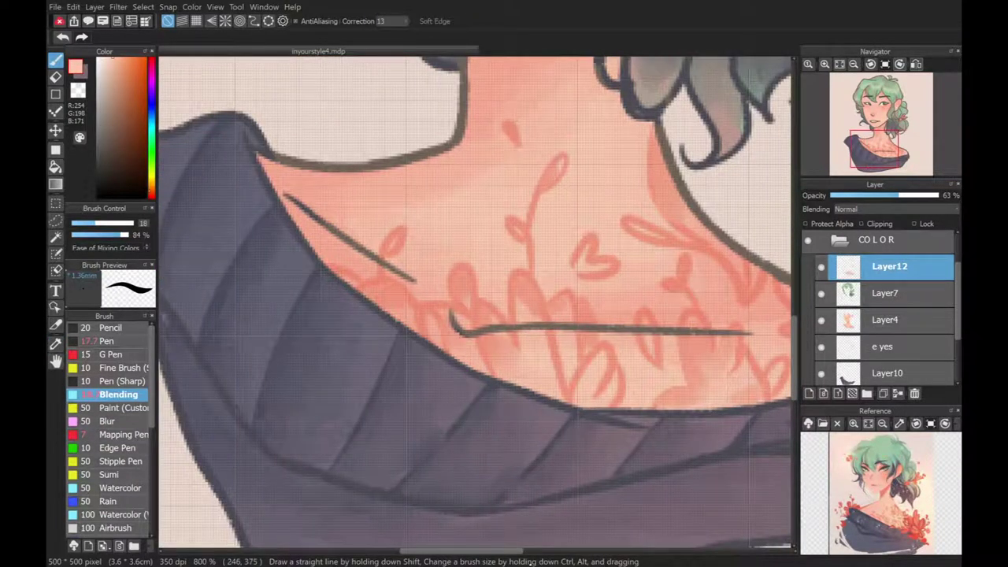
scroll(472, 299, down, 3)
key(e)
click(854, 64)
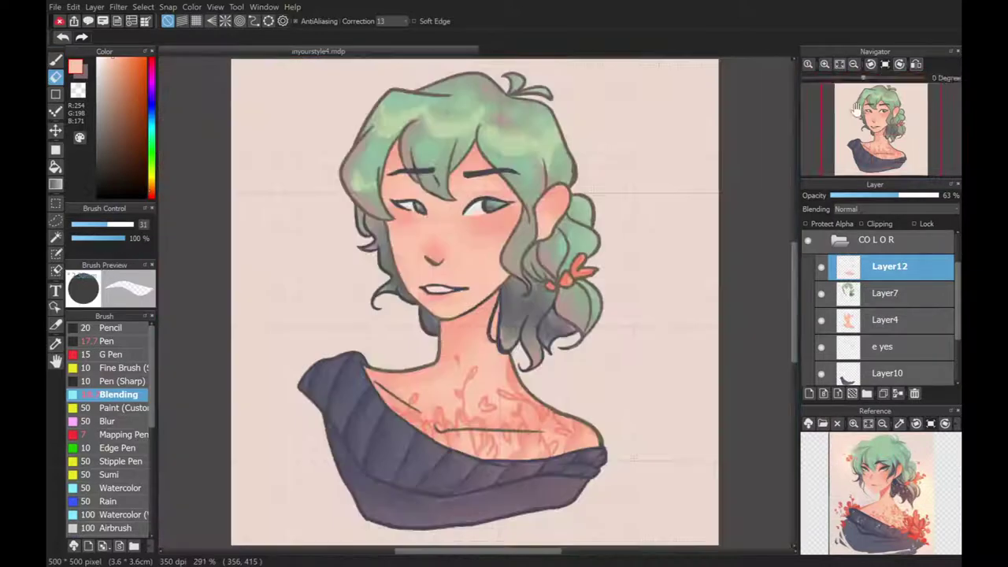
key(b)
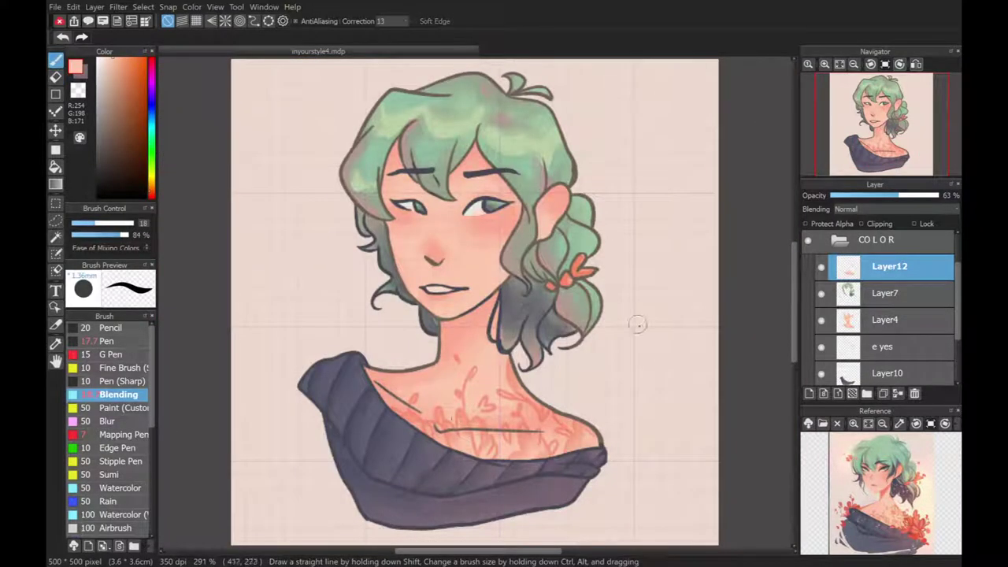
Step: Add Layer13 above the line art and paint small coral petals around the forehead-side hair with a size 17 Pen, sampling the reference's petal colour
scroll(874, 307, up, 3)
click(872, 242)
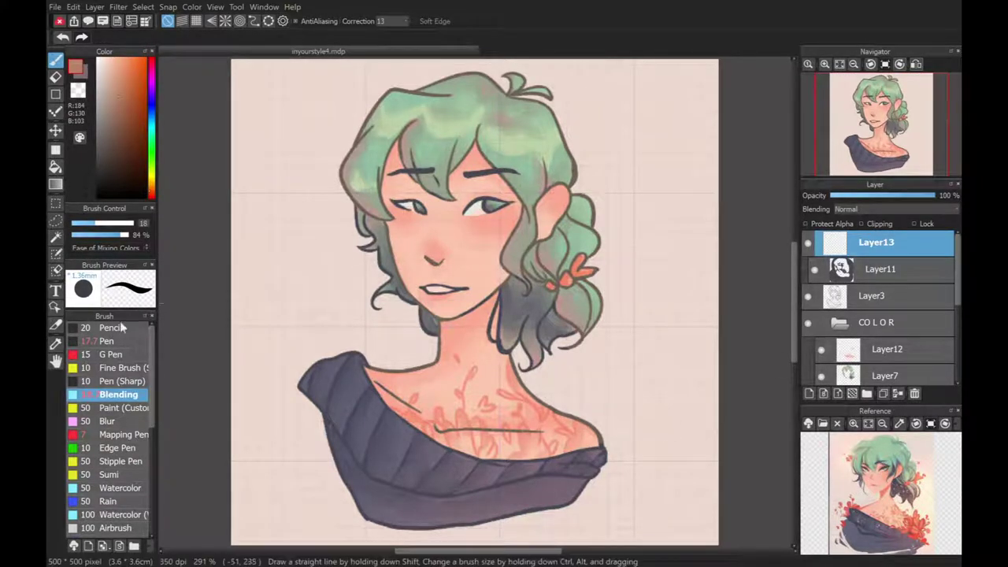
click(110, 341)
click(852, 424)
click(853, 423)
click(899, 424)
click(847, 461)
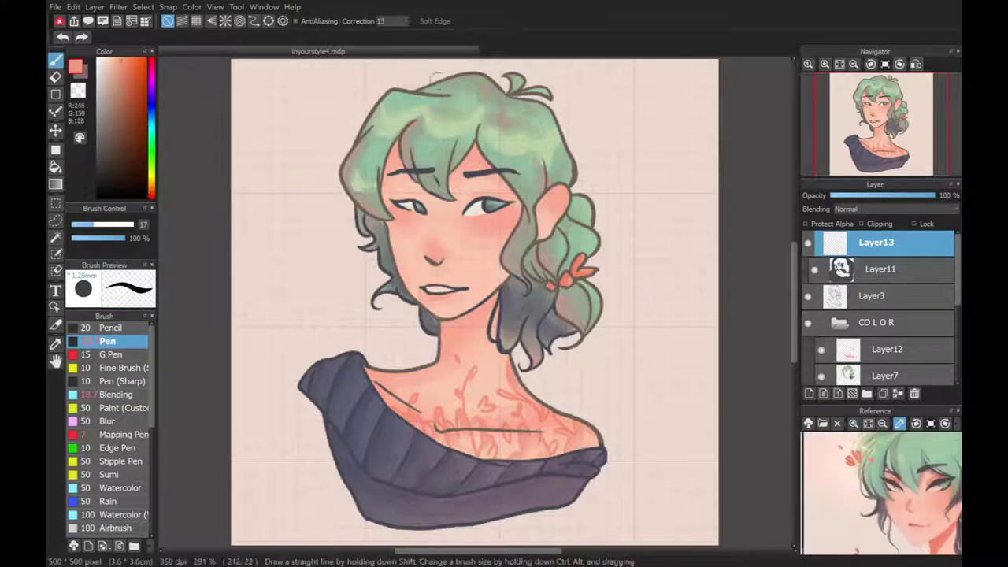
mouse_move(357, 144)
mouse_down()
mouse_move(340, 125)
mouse_move(357, 144)
mouse_up()
drag(307, 165, 323, 155)
scroll(320, 76, up, 2)
key(e)
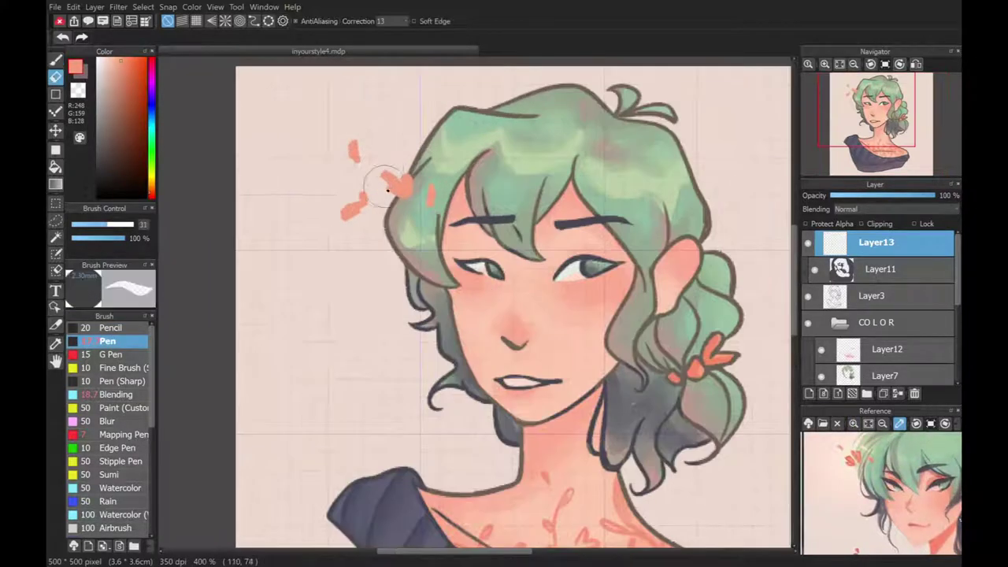
Step: Paint fuller coral petals over the hair flower and scatter more petals beside the tied hair with the size 17 Pen
key(p)
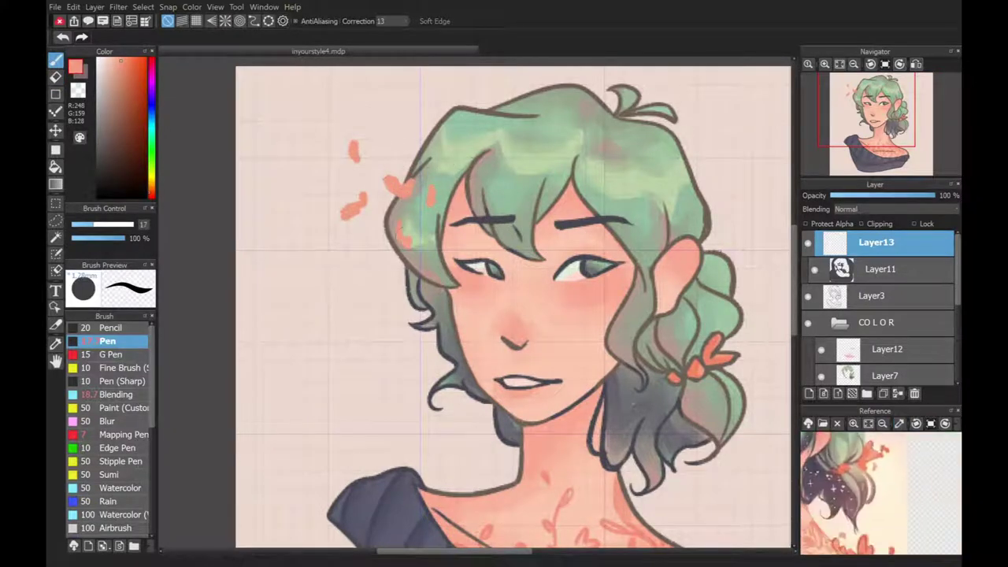
scroll(464, 377, up, 2)
mouse_move(473, 391)
mouse_down()
mouse_move(551, 340)
mouse_move(563, 293)
mouse_up()
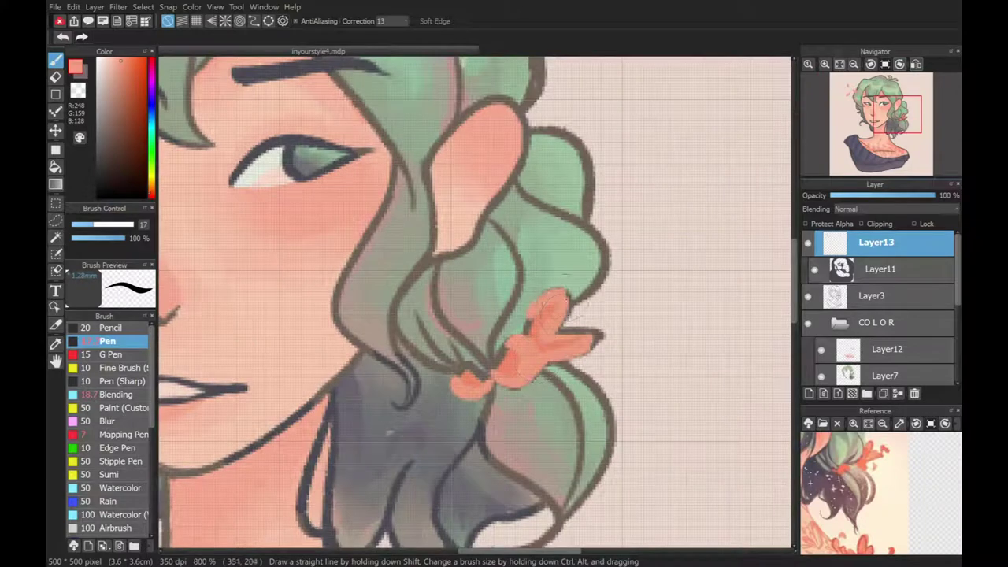
drag(622, 346, 639, 355)
mouse_move(610, 275)
mouse_down()
mouse_move(658, 214)
mouse_move(602, 229)
mouse_up()
drag(644, 282, 681, 272)
drag(685, 203, 713, 212)
drag(653, 282, 602, 287)
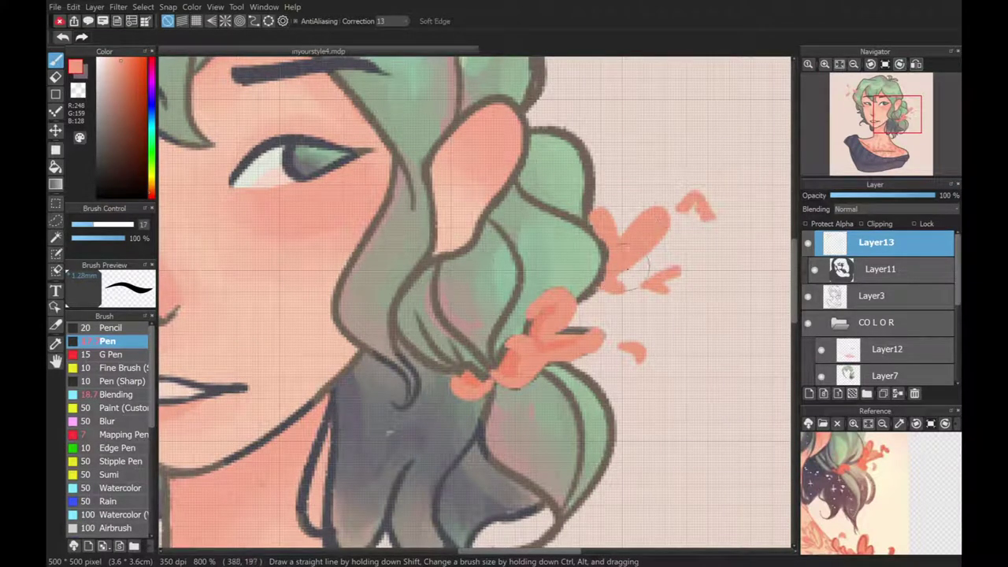
Step: Trim the coral petals beside the tied hair into narrower, pointed shapes with a smaller Eraser
key(e)
key(bracketleft)
key(bracketleft)
drag(620, 207, 665, 212)
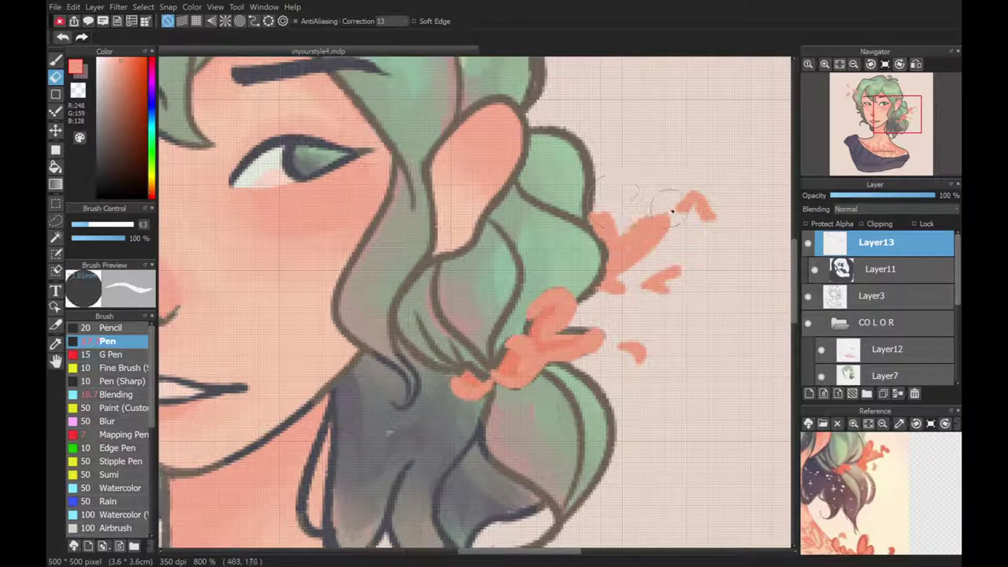
scroll(661, 220, down, 4)
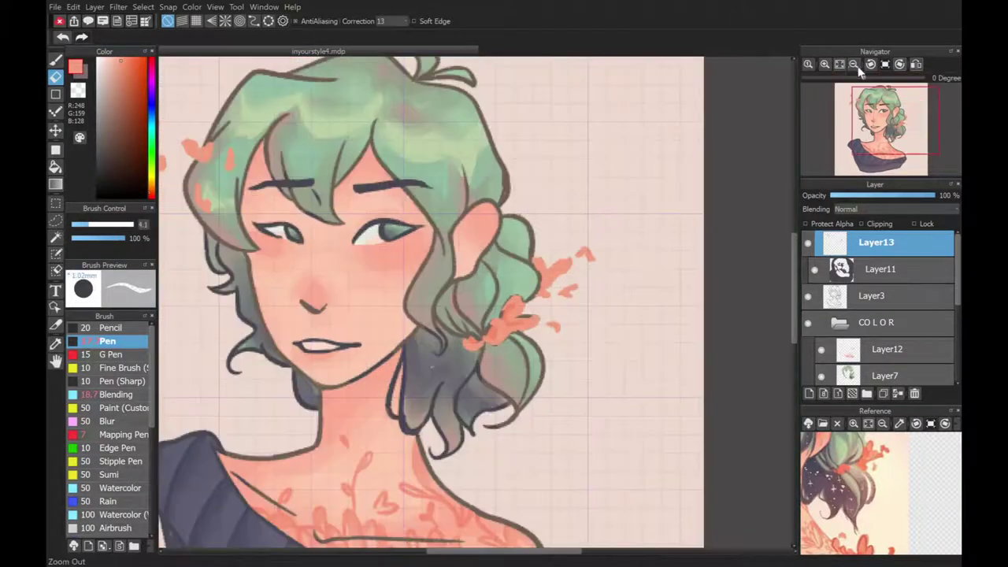
Step: Paint a coral flower cluster along the garment's near shoulder with loose petals floating around it, using the size 17 Pen
key(b)
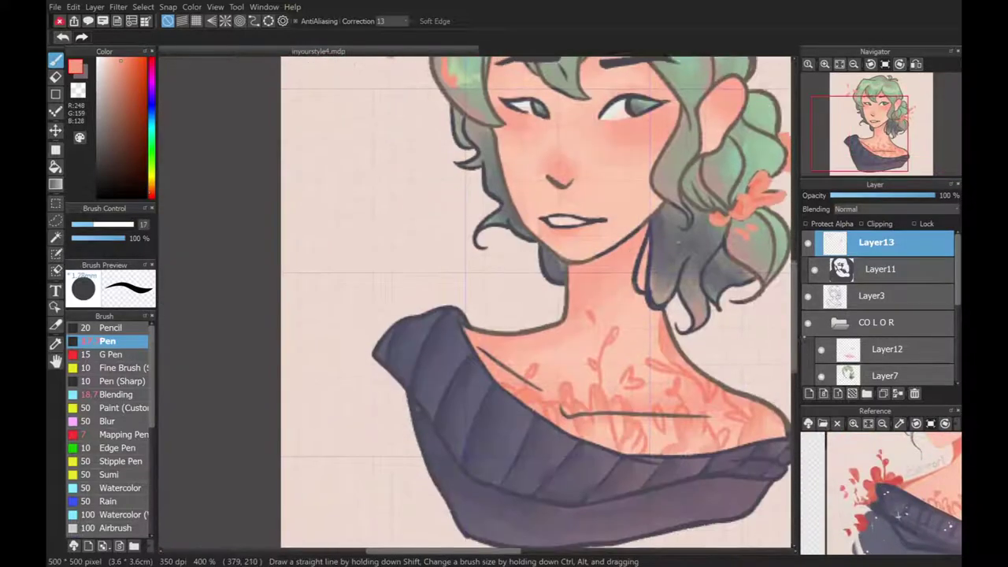
drag(373, 379, 407, 401)
mouse_move(346, 315)
mouse_down()
mouse_move(377, 339)
mouse_move(405, 288)
mouse_move(425, 311)
mouse_move(452, 267)
mouse_move(482, 316)
mouse_up()
drag(350, 230, 344, 248)
drag(336, 270, 351, 271)
drag(403, 177, 397, 196)
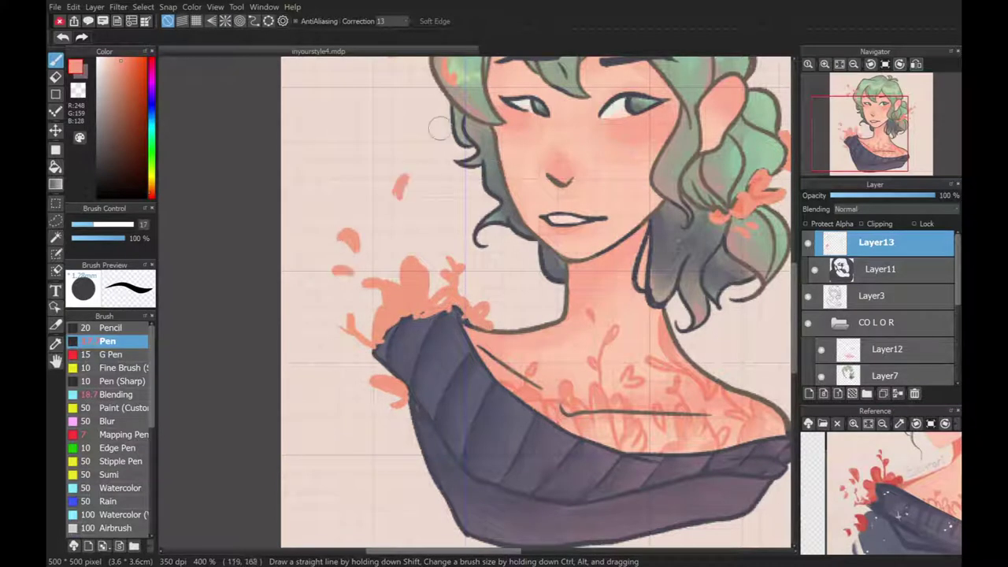
drag(330, 383, 338, 391)
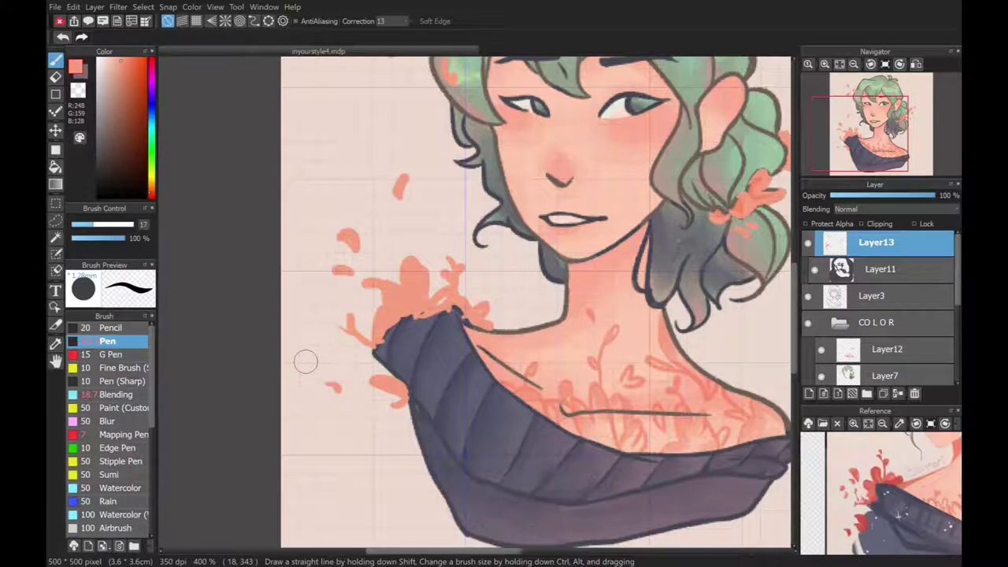
Step: Paint a large coral flower with spreading petals over the far shoulder on Layer13, using the flower colour sampled from the reference
scroll(306, 360, right, 5)
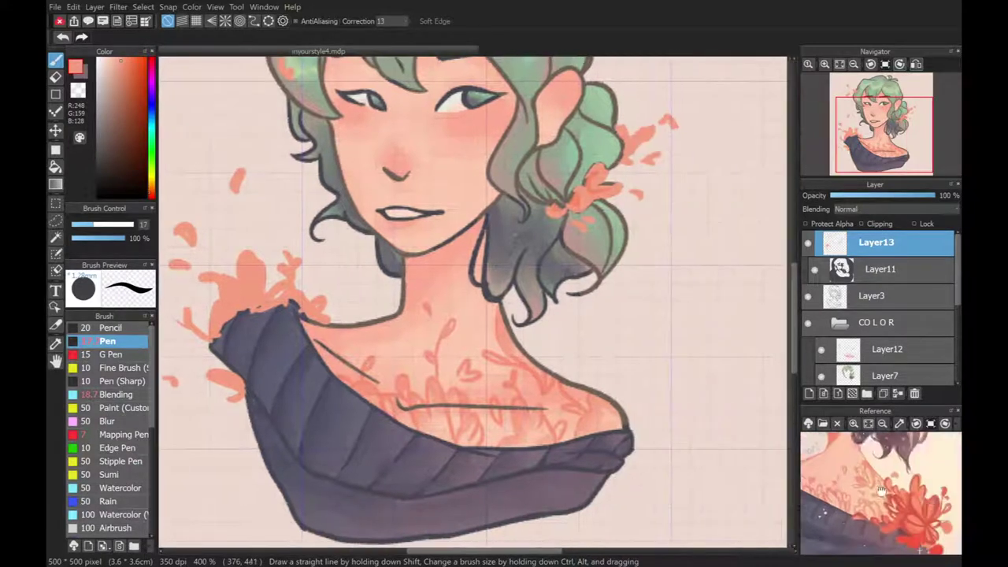
click(899, 423)
mouse_move(653, 414)
mouse_down()
mouse_move(617, 477)
mouse_move(661, 355)
mouse_up()
click(677, 372)
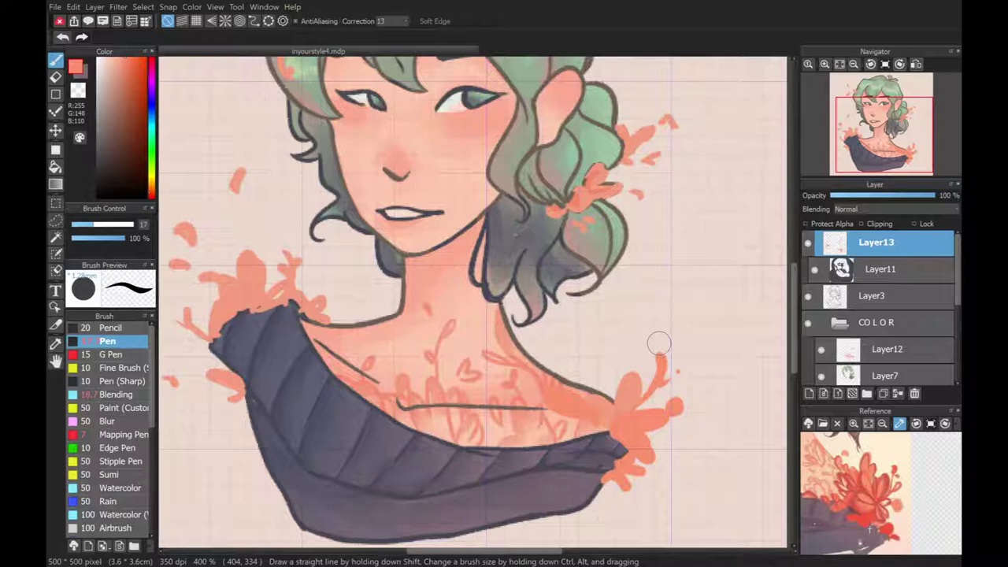
mouse_move(587, 398)
mouse_down()
mouse_move(607, 348)
mouse_move(555, 347)
mouse_up()
drag(577, 422, 615, 450)
mouse_move(600, 403)
mouse_down()
mouse_move(598, 335)
mouse_move(618, 373)
mouse_up()
mouse_move(602, 445)
mouse_down()
mouse_move(654, 455)
mouse_move(551, 450)
mouse_up()
click(541, 486)
Step: Outline the far-shoulder flower's petals in darker red (215, 88, 70) with the size 7 Mapping Pen
click(118, 407)
click(118, 434)
mouse_move(599, 425)
mouse_down()
mouse_move(630, 481)
mouse_move(642, 376)
mouse_up()
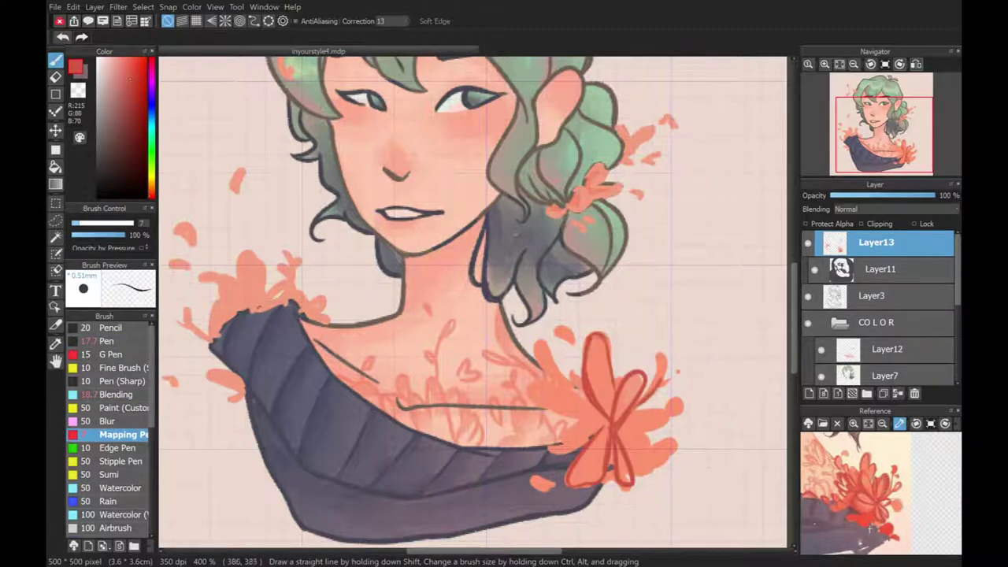
drag(621, 438, 647, 482)
drag(658, 411, 554, 455)
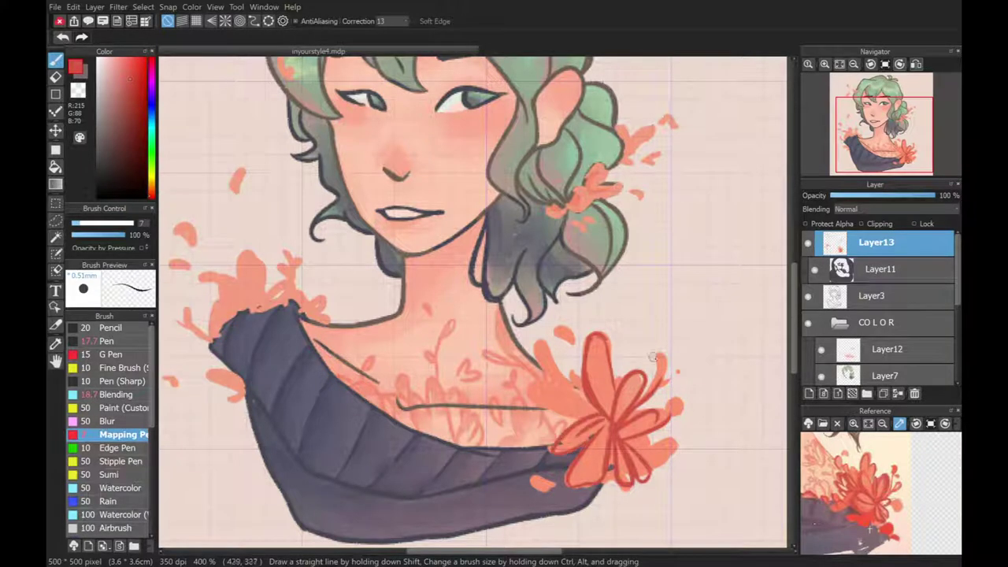
drag(589, 394, 543, 351)
drag(551, 384, 568, 331)
drag(661, 446, 681, 452)
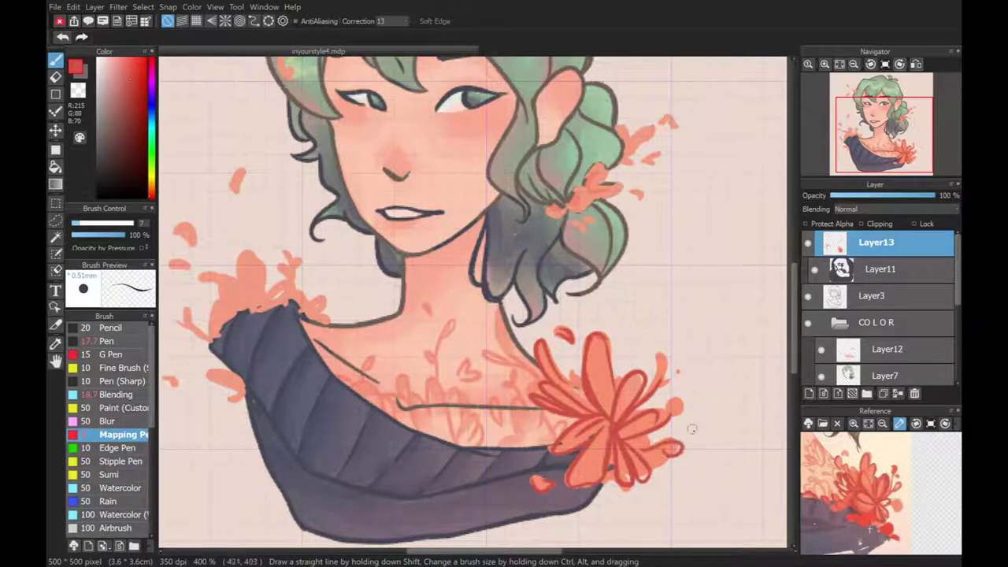
Step: Outline the near-shoulder flower cluster and its loose petals in the same darker red with the Mapping Pen
drag(874, 503, 874, 473)
drag(441, 315, 598, 311)
drag(407, 311, 419, 288)
mouse_move(361, 275)
mouse_down()
mouse_move(403, 309)
mouse_move(339, 321)
mouse_up()
drag(413, 307, 446, 261)
drag(445, 296, 461, 312)
drag(347, 225, 340, 246)
drag(381, 376, 400, 389)
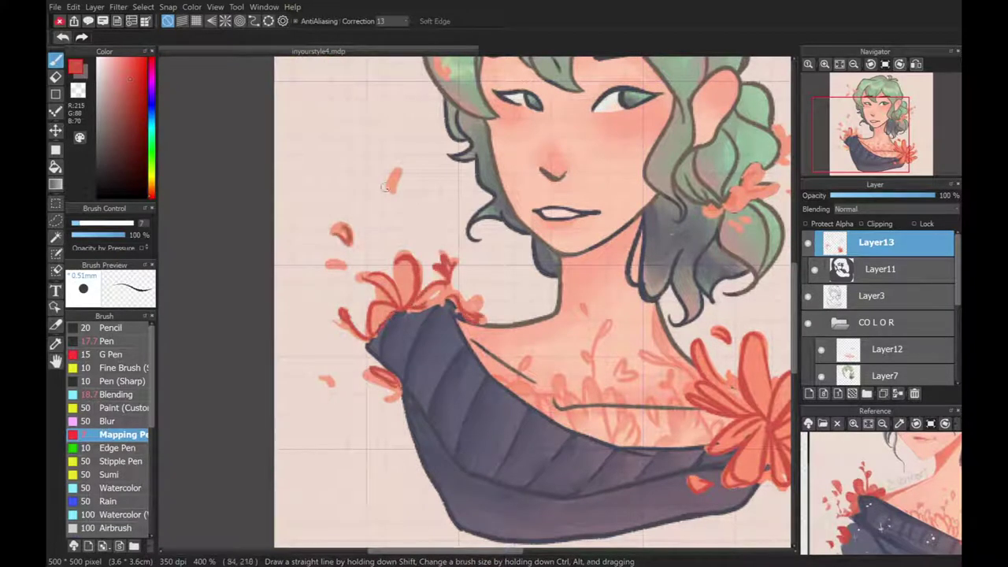
Step: Add darker red line accents to the hair flower and the petals floating around the hair
drag(472, 299, 339, 300)
drag(598, 177, 630, 188)
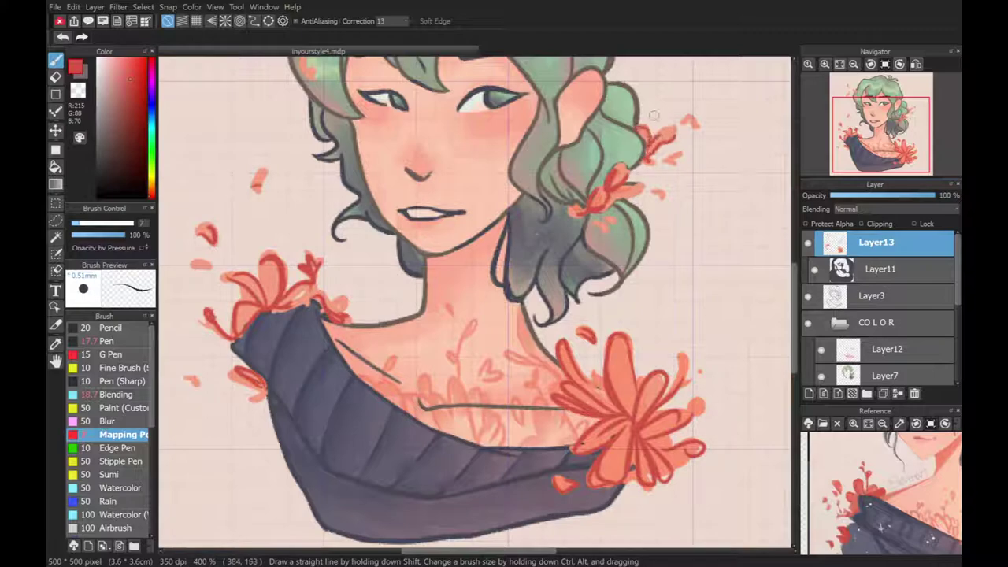
scroll(770, 235, down, 1)
Step: Blend the red outlines into the coral fill on the far-shoulder flower's lower and outer petals with the Blending brush
click(118, 394)
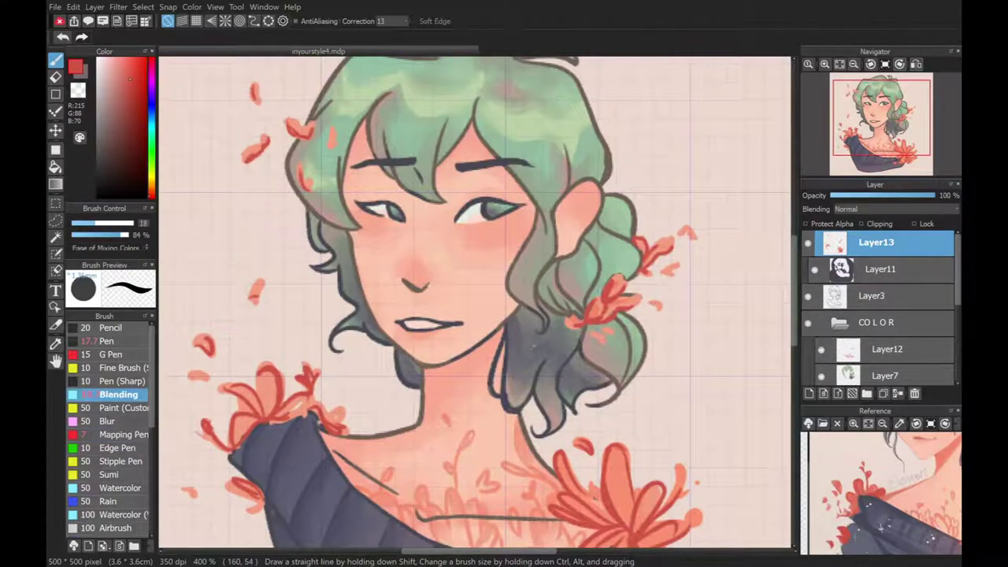
scroll(693, 440, up, 3)
alt+click(455, 364)
drag(445, 362, 465, 367)
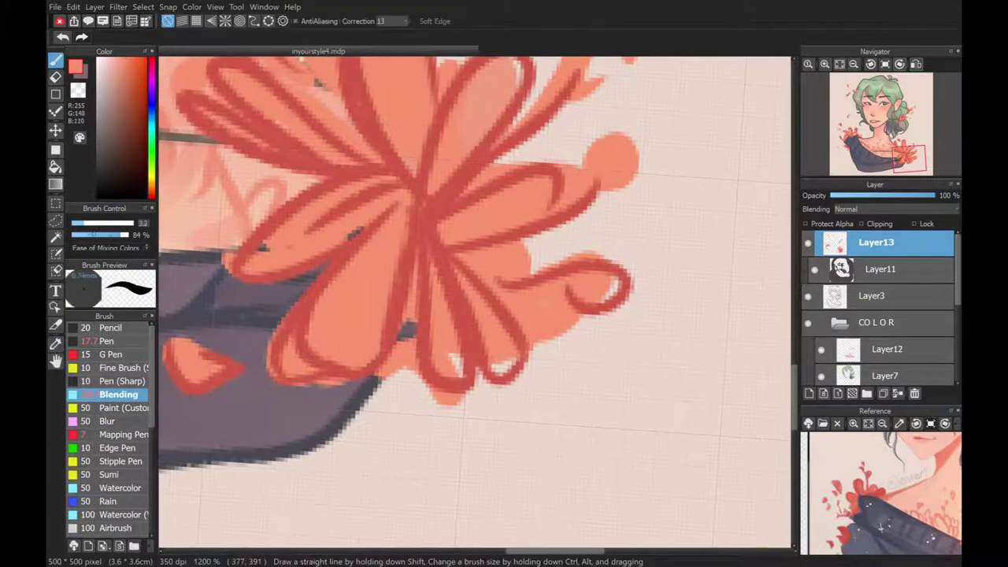
drag(378, 229, 314, 363)
drag(472, 75, 433, 189)
drag(496, 233, 445, 252)
drag(551, 181, 484, 236)
drag(437, 263, 441, 376)
drag(575, 284, 492, 303)
drag(203, 355, 177, 384)
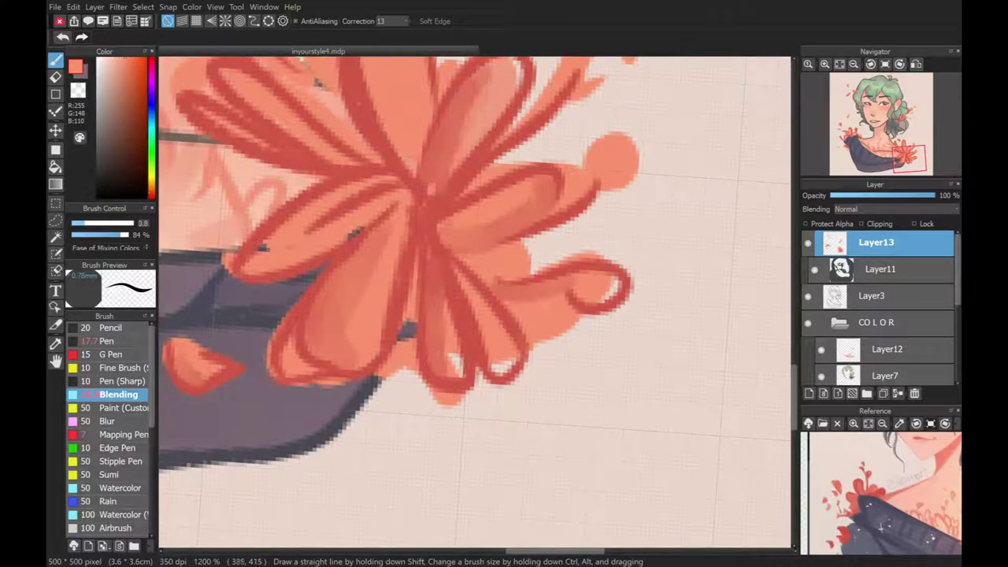
Step: Blend the far-shoulder flower's upper petals, undoing one unwanted stroke
scroll(472, 304, up, 5)
drag(370, 166, 378, 354)
drag(405, 158, 394, 386)
drag(220, 177, 236, 275)
drag(268, 314, 346, 378)
key(ctrl+z)
mouse_move(259, 469)
mouse_down()
mouse_move(362, 405)
mouse_move(413, 398)
mouse_up()
Step: Blend the red accents into the coral on the hair flower and the floating petals by the forehead-side hair
scroll(708, 360, up, 10)
drag(354, 358, 498, 323)
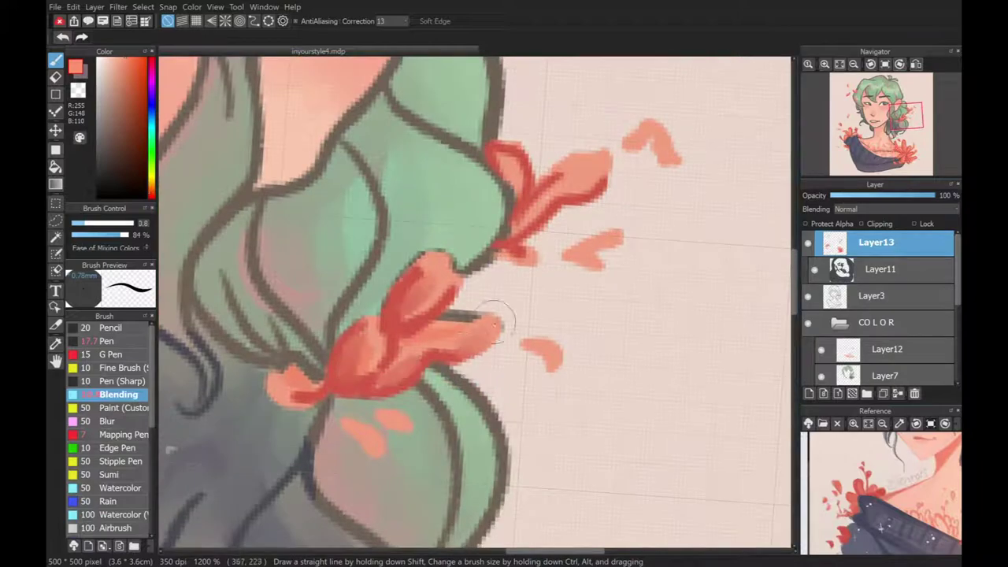
scroll(503, 315, left, 10)
scroll(504, 315, up, 5)
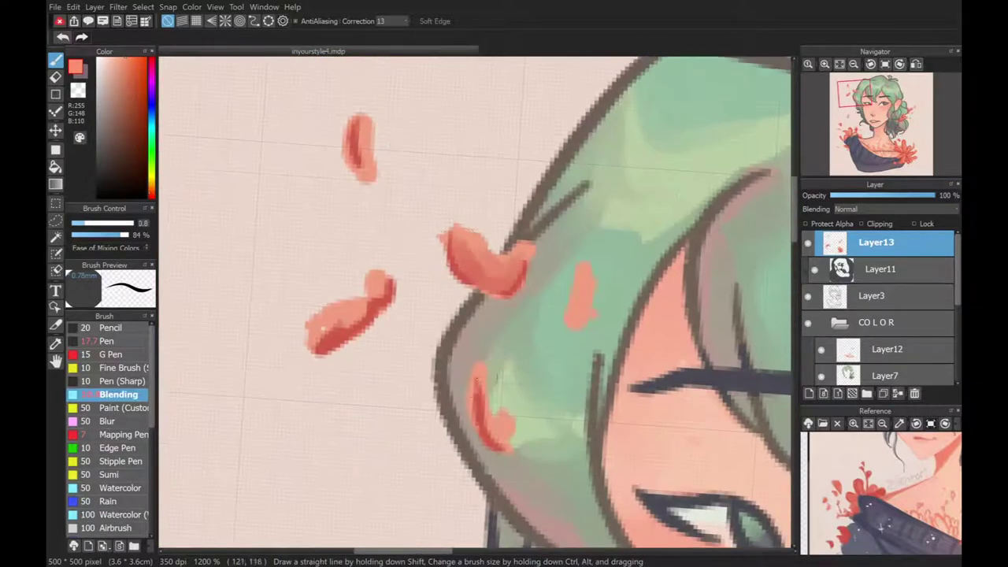
drag(485, 382, 476, 432)
drag(350, 318, 311, 340)
Step: Blend the red outlines into the near-shoulder flower cluster's petals, finishing with the whole portrait upright in view
scroll(472, 259, down, 15)
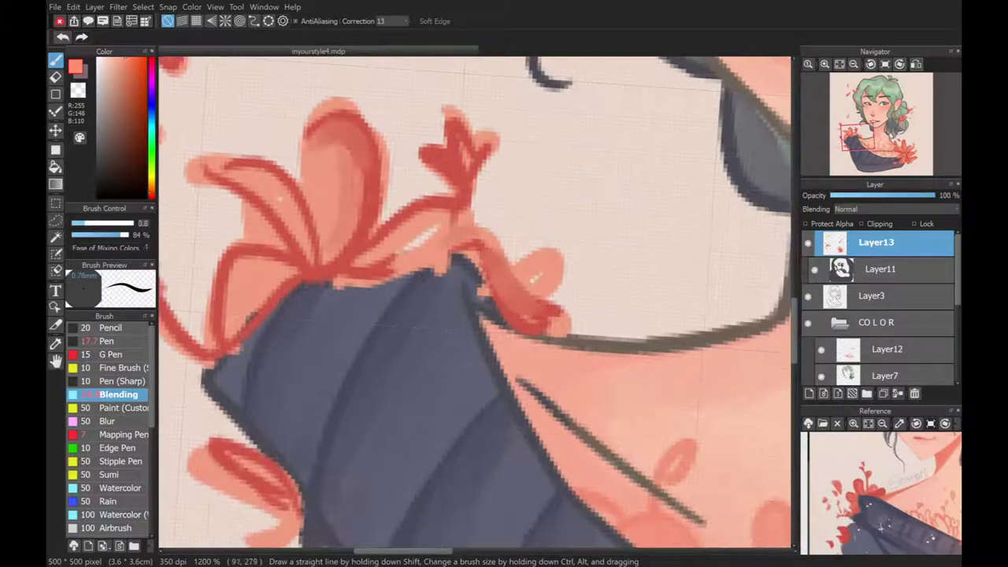
mouse_move(362, 181)
mouse_down()
mouse_move(268, 229)
mouse_move(236, 181)
mouse_up()
drag(237, 268, 260, 315)
drag(362, 229, 409, 260)
scroll(473, 300, down, 10)
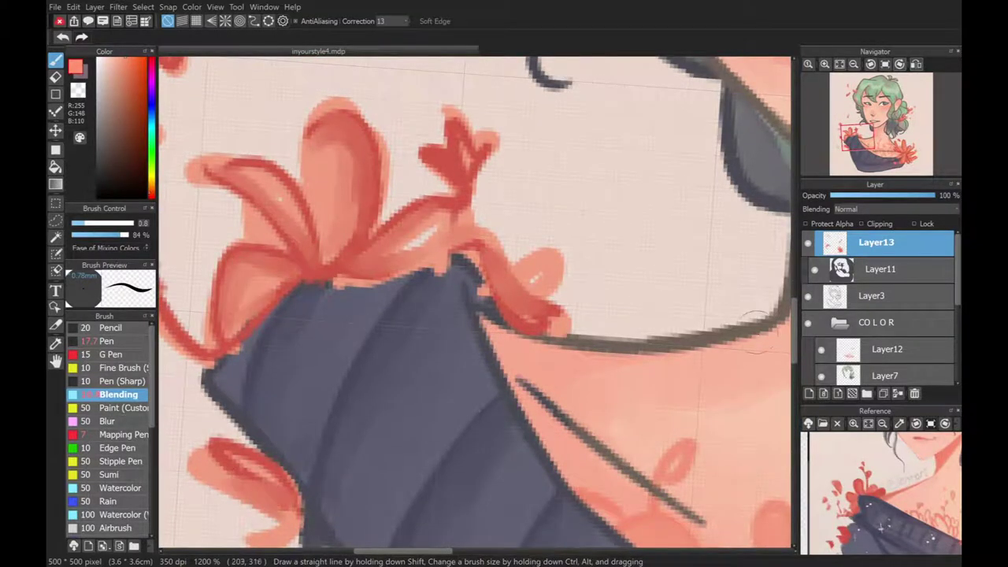
key(ctrl+0)
scroll(472, 299, up, 5)
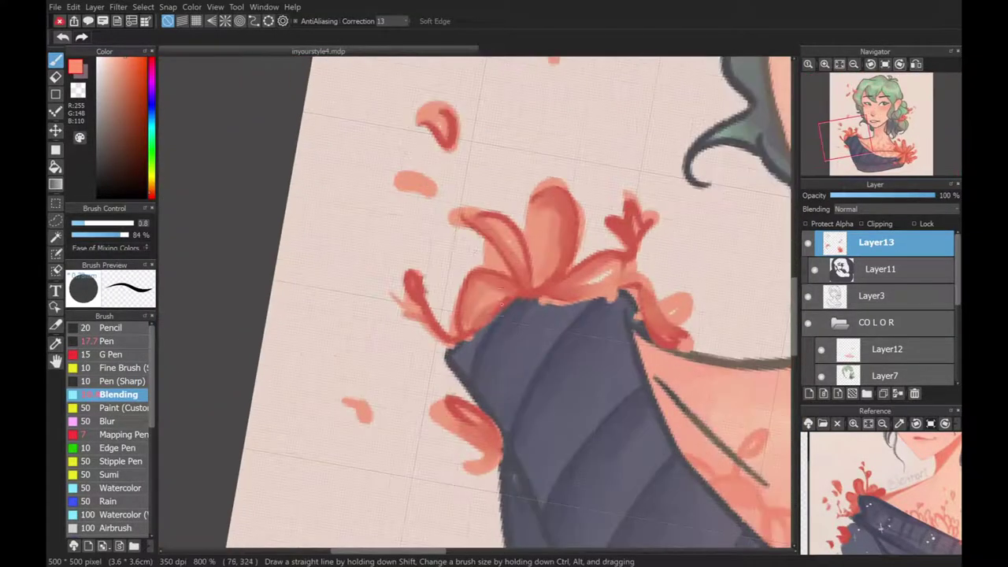
click(900, 64)
scroll(886, 480, down, 5)
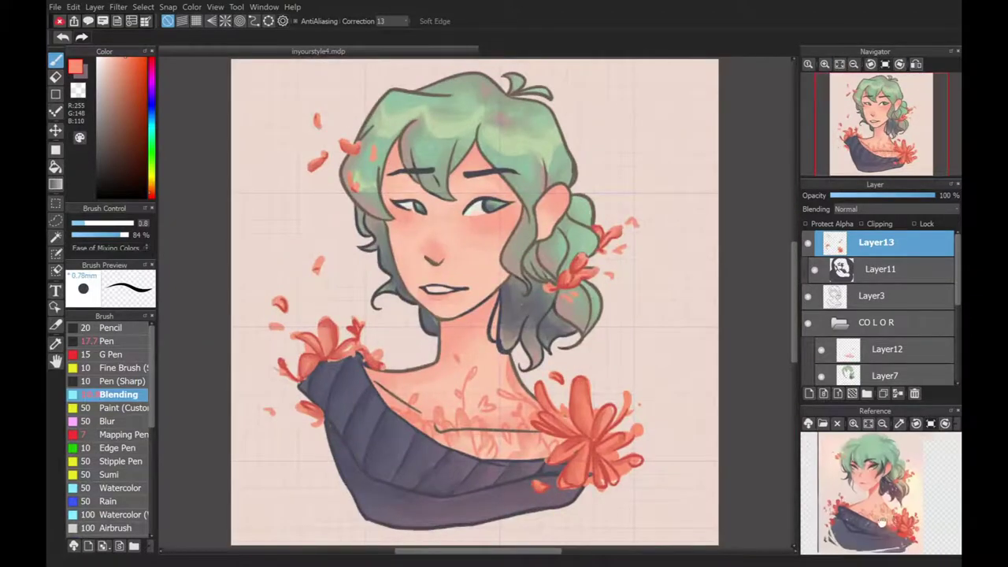
Step: Paint pale green shine strokes across the crown and fringe with the Pen in sampled RGB 202, 235, 214, trimming them with the Eraser
key(i)
key(b)
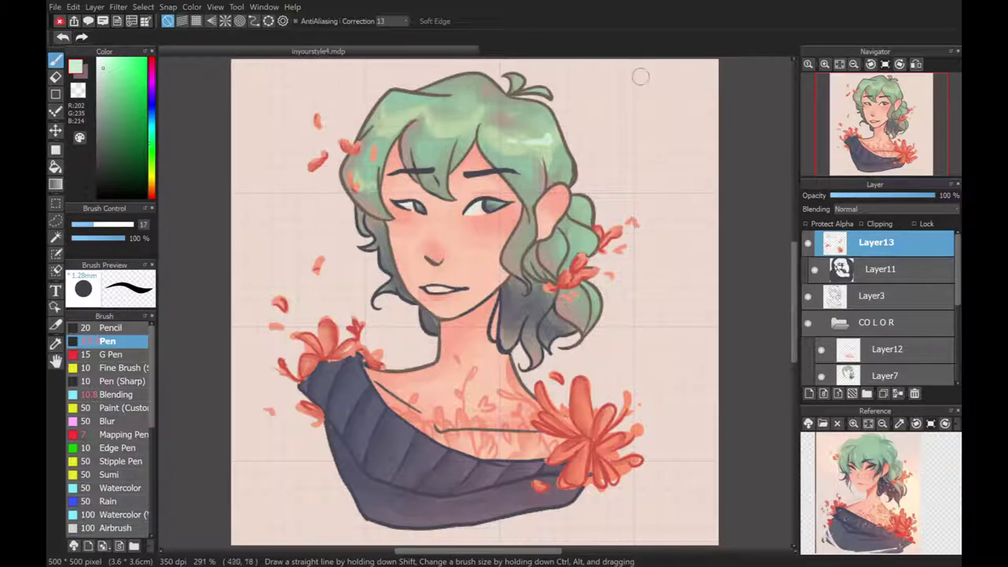
drag(449, 118, 416, 133)
scroll(464, 90, up, 3)
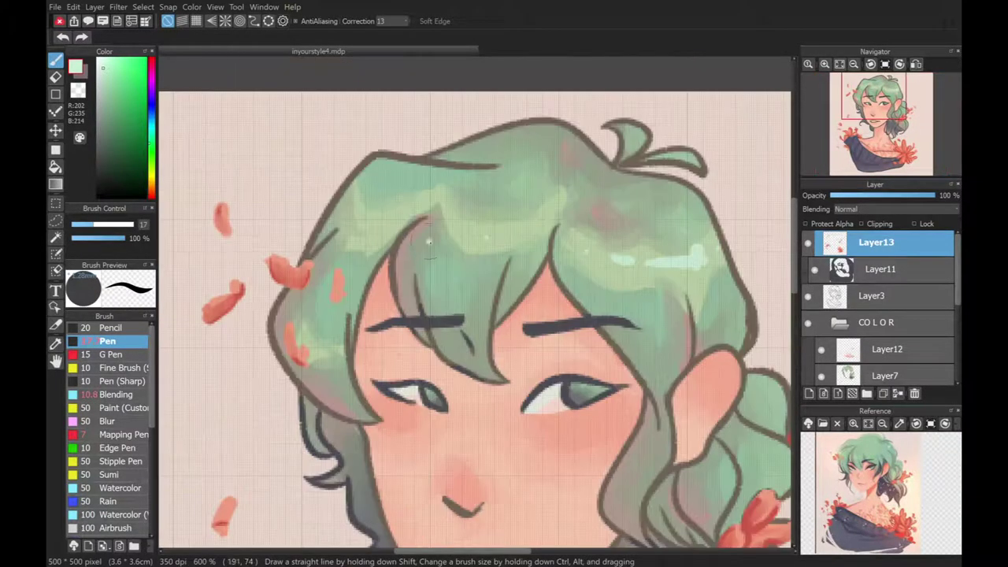
key(e)
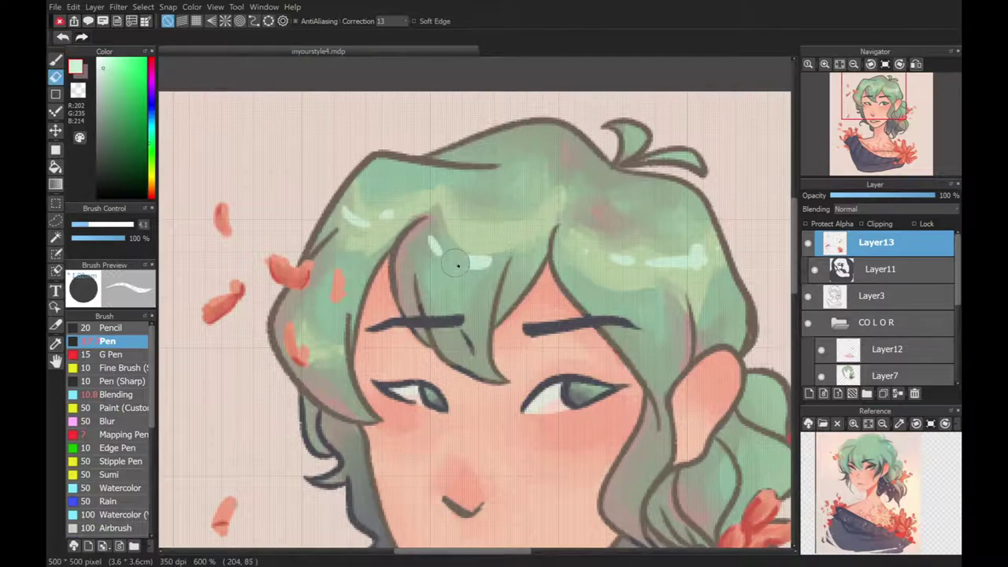
Step: Paint pale green shine strokes on the tied-back curls and the lock of hair around the ear
click(915, 64)
scroll(575, 231, up, 3)
key(b)
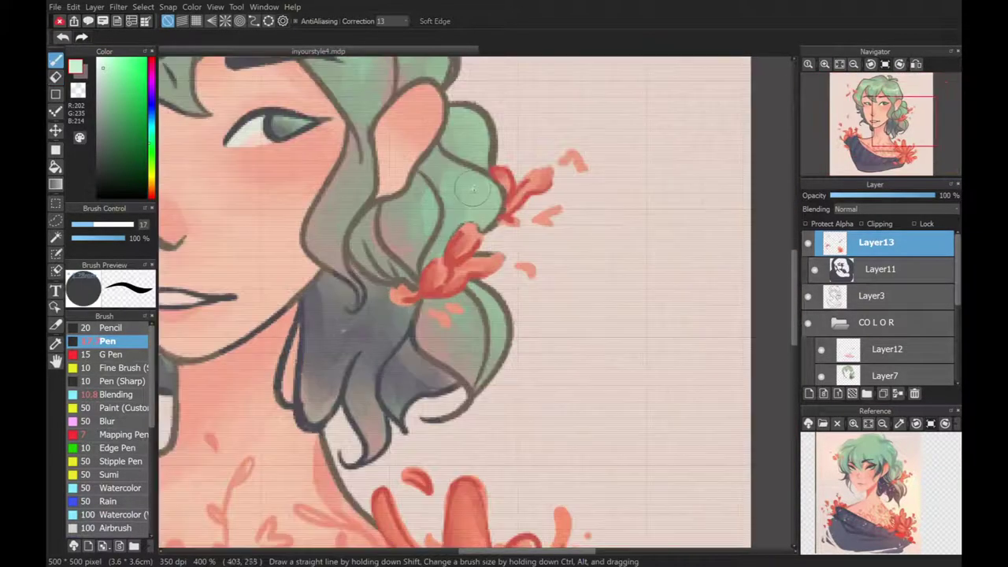
drag(414, 158, 453, 236)
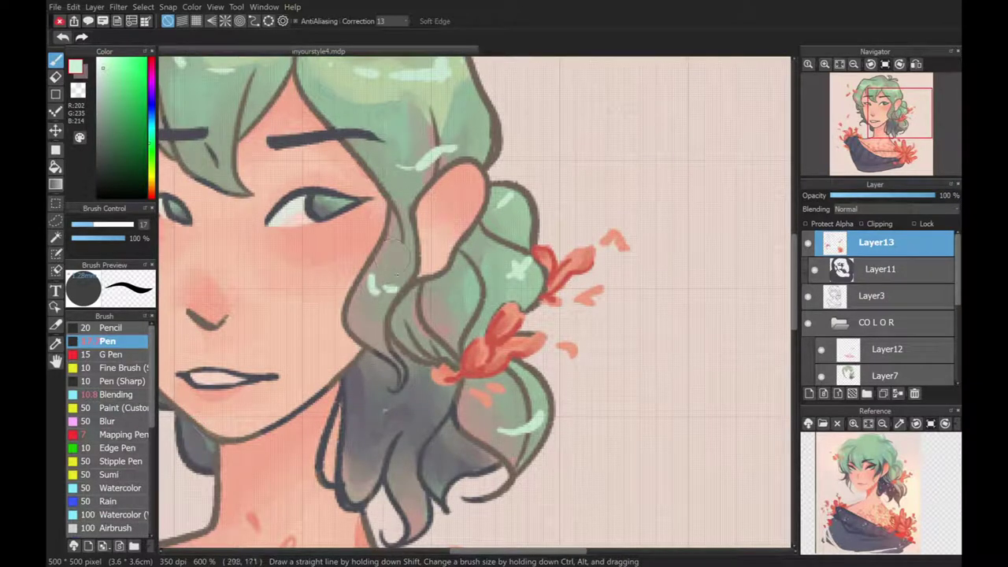
Step: Try small green cross sparkles on the dark hair below the ear with a smaller Pen, undoing unwanted ones
key(bracketleft)
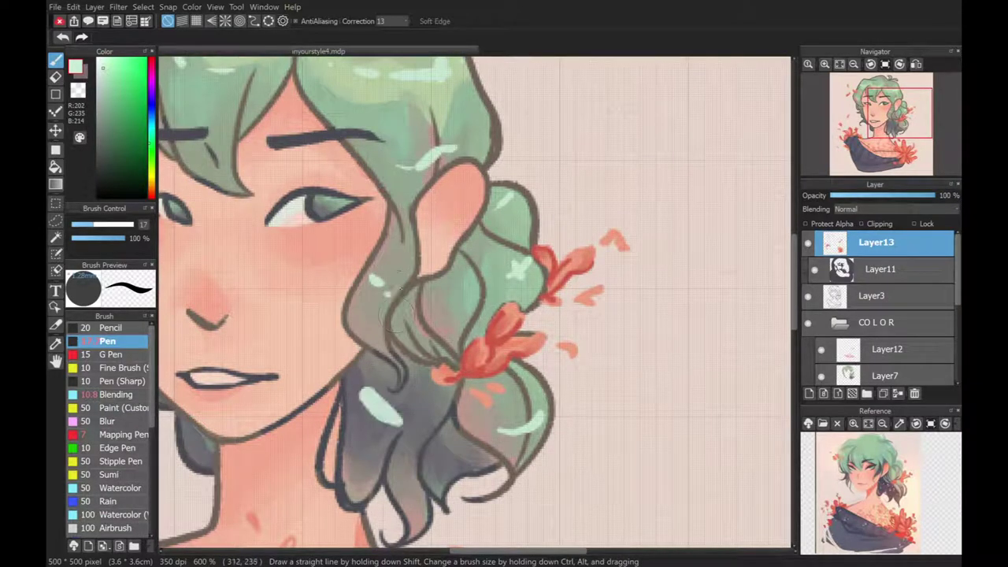
drag(409, 381, 421, 396)
drag(421, 381, 408, 397)
drag(432, 408, 422, 431)
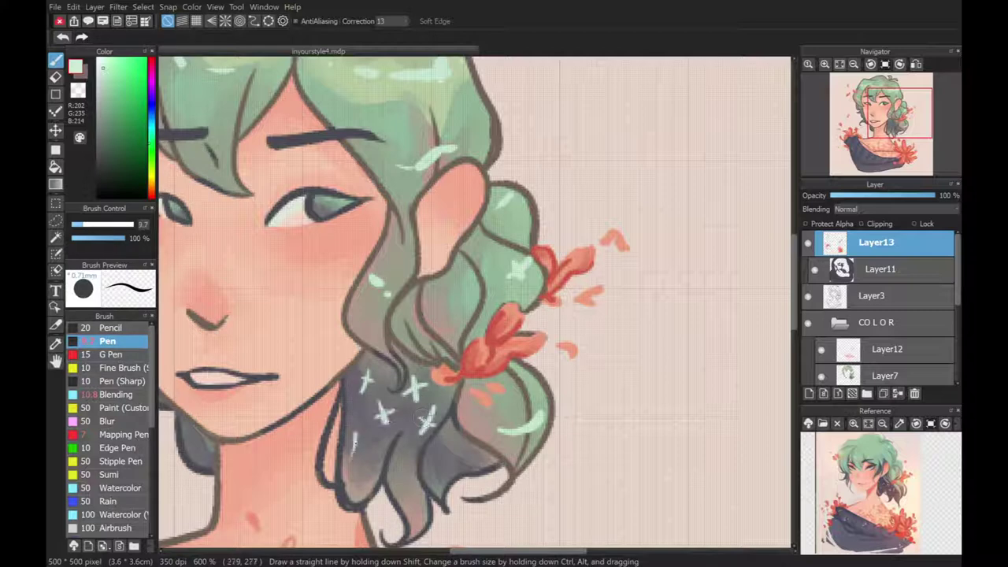
key(ctrl+z)
key(ctrl+z)
key(ctrl+z)
key(ctrl+z)
key(ctrl+z)
key(ctrl+z)
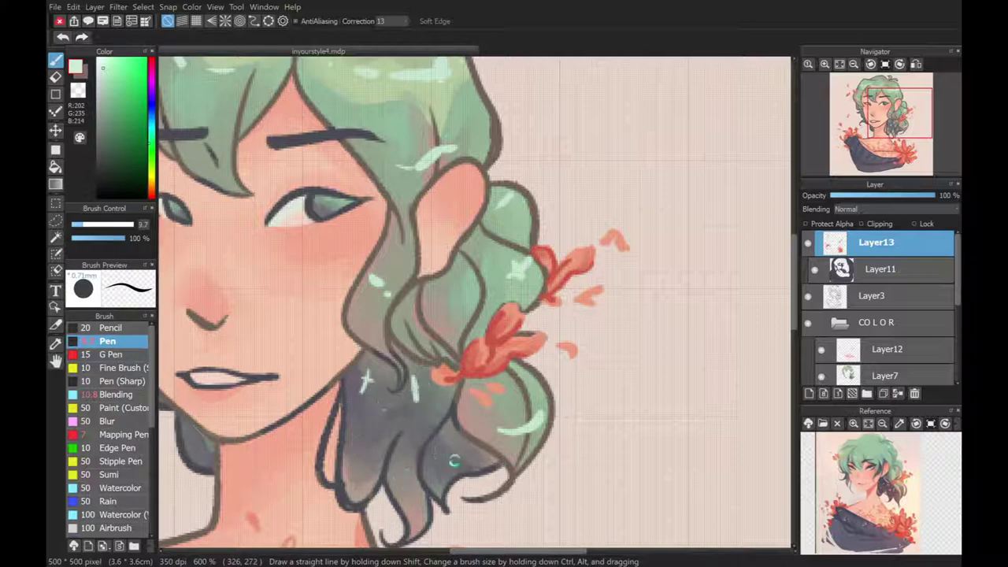
key(ctrl+z)
key(ctrl+z)
key(ctrl+z)
key(ctrl+z)
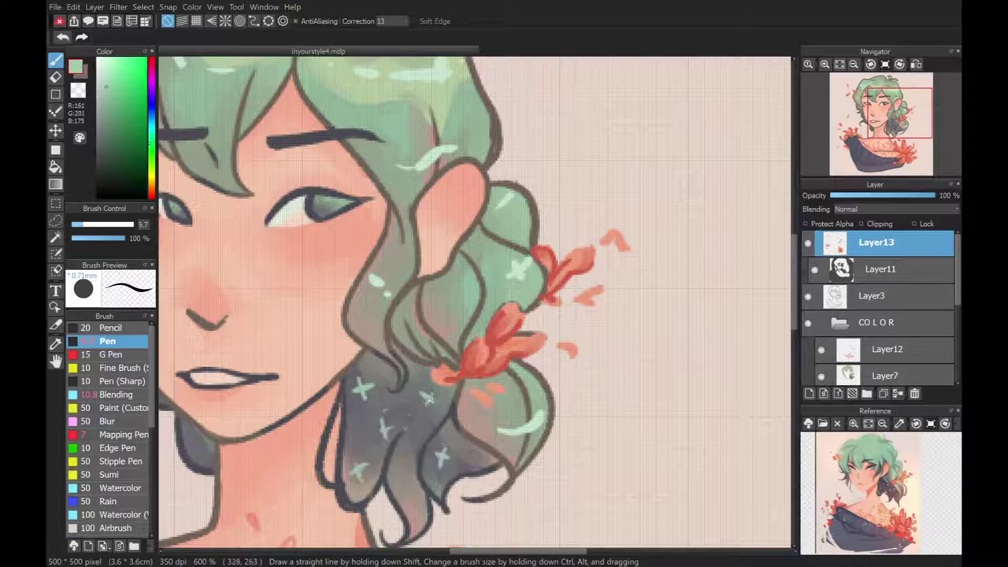
Step: Try matching green cross sparkles in the dark hair along the opposite side of the face
scroll(475, 304, left, 5)
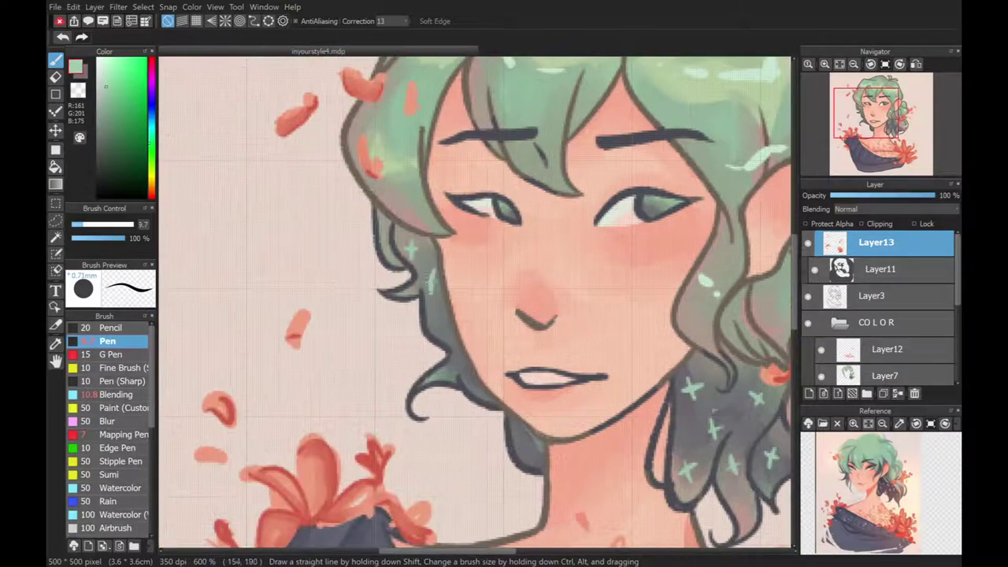
click(841, 64)
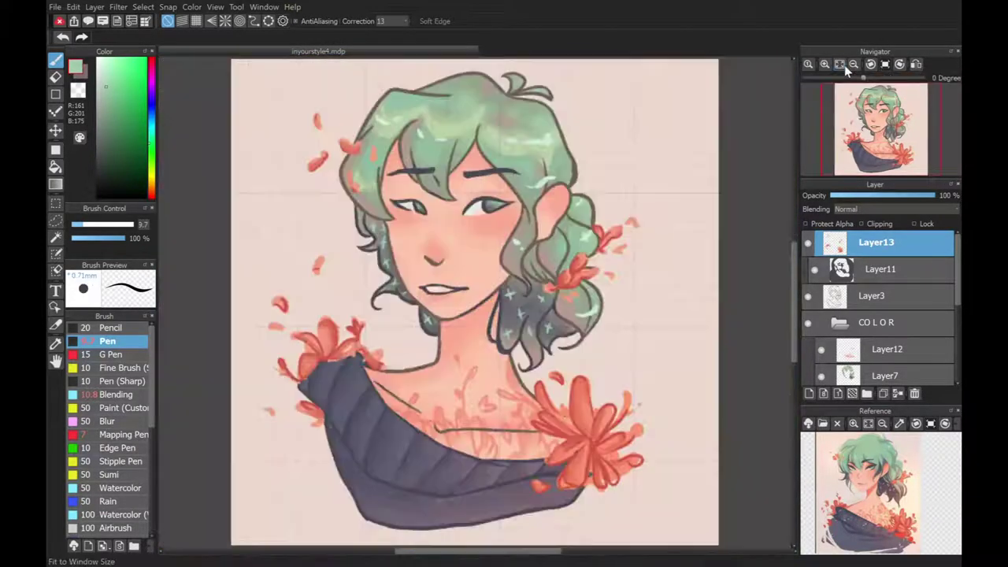
scroll(563, 282, up, 4)
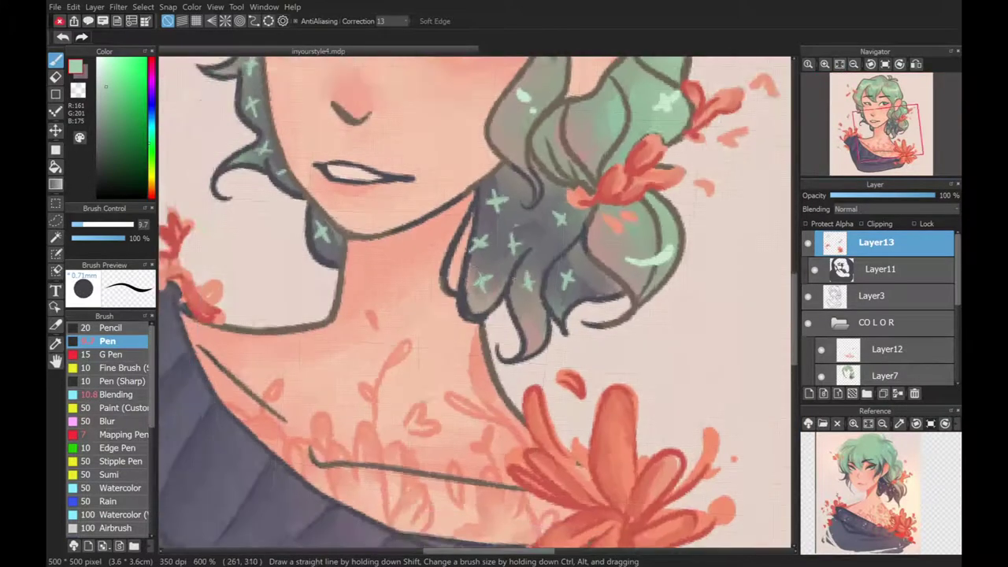
Step: Add a new layer and draw pale pink sparkles and dots in the dark hair with the Mapping Pen, using RGB 217, 184, 175
click(809, 393)
scroll(880, 492, up, 3)
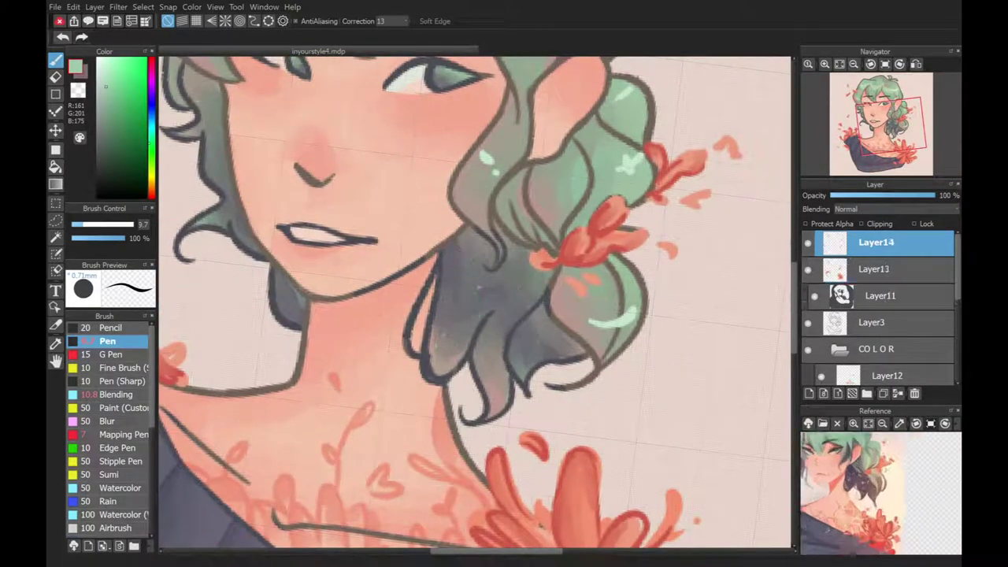
click(118, 434)
drag(485, 281, 481, 314)
drag(464, 242, 462, 269)
drag(441, 307, 438, 326)
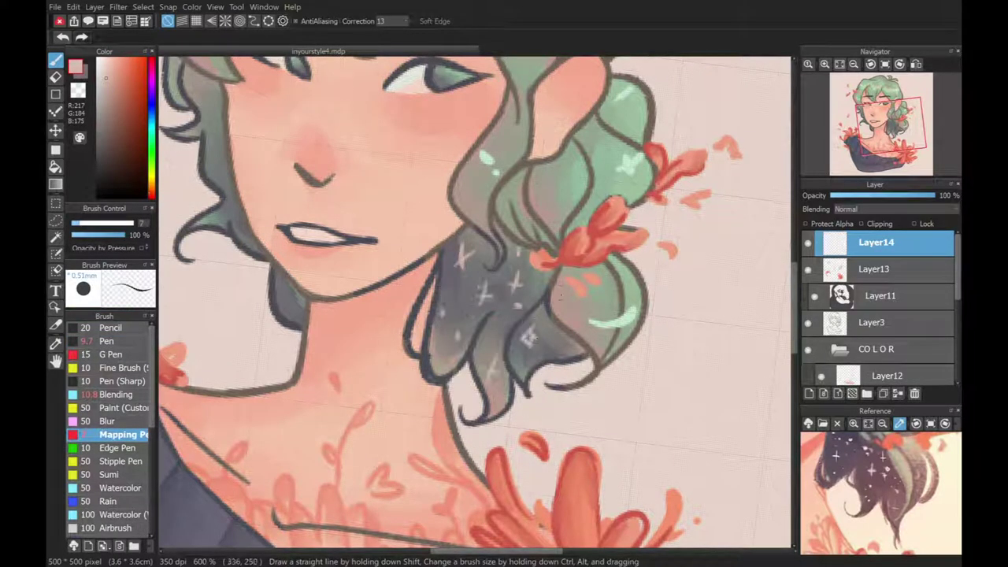
scroll(488, 333, down, 3)
scroll(309, 254, up, 4)
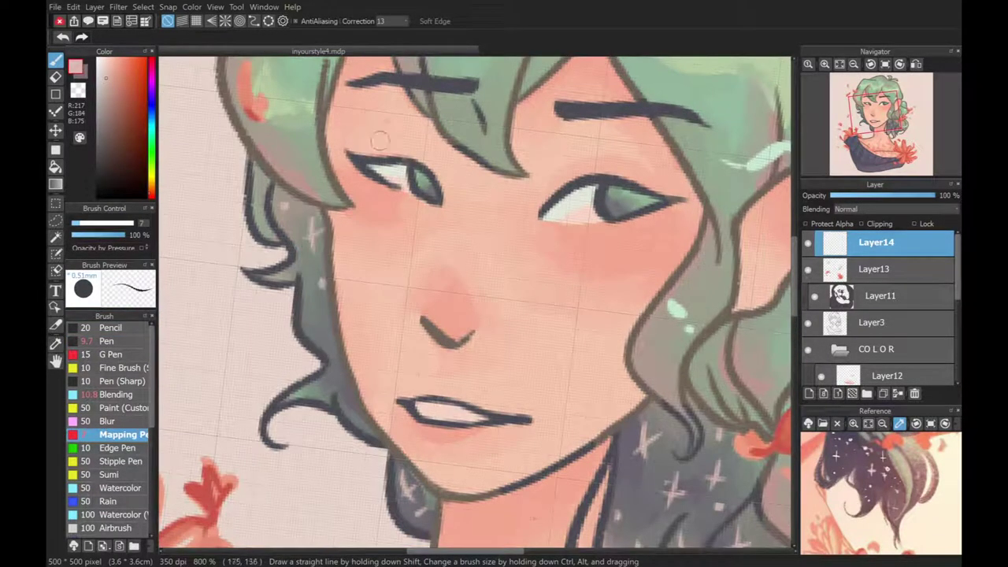
Step: Draw pale pink dots and cross sparkles on the ribbed collar at the shoulder with the smaller flower cluster
click(796, 343)
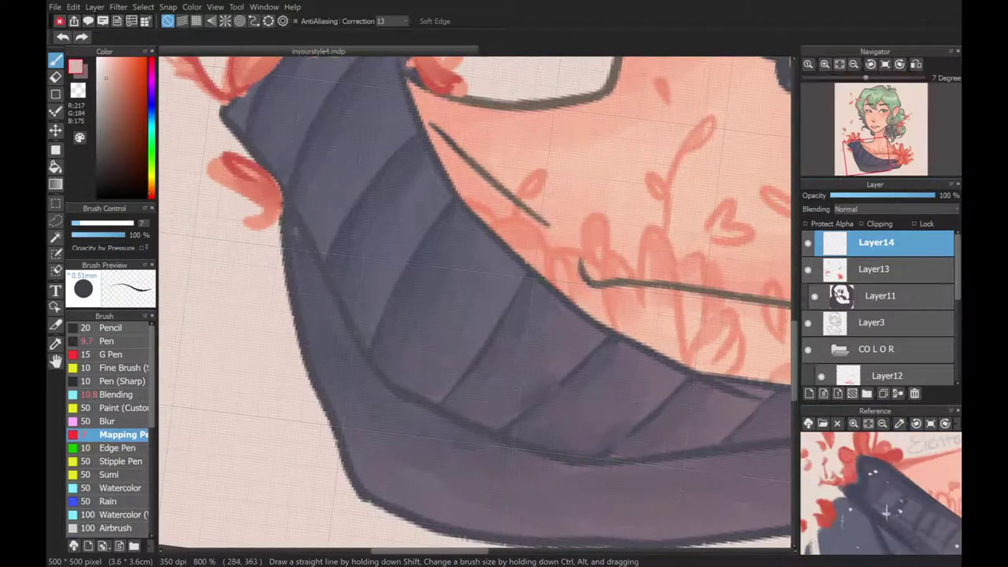
key(ctrl+Home)
click(341, 91)
drag(360, 287, 344, 355)
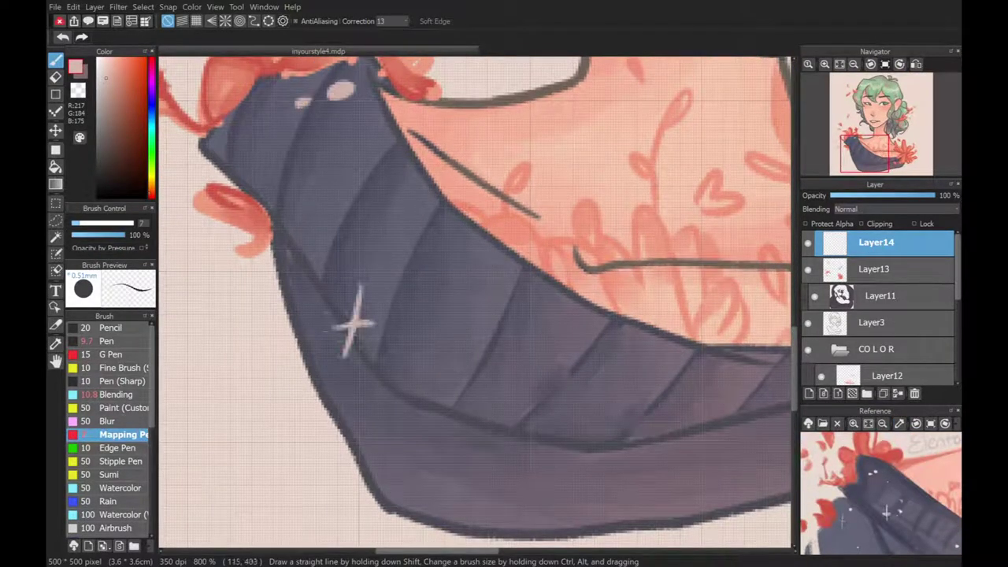
drag(393, 277, 403, 316)
drag(383, 299, 406, 295)
Step: Scatter pale pink dots across the garment's middle and lower folds, adding a cross sparkle beside the large flower
scroll(473, 315, right, 4)
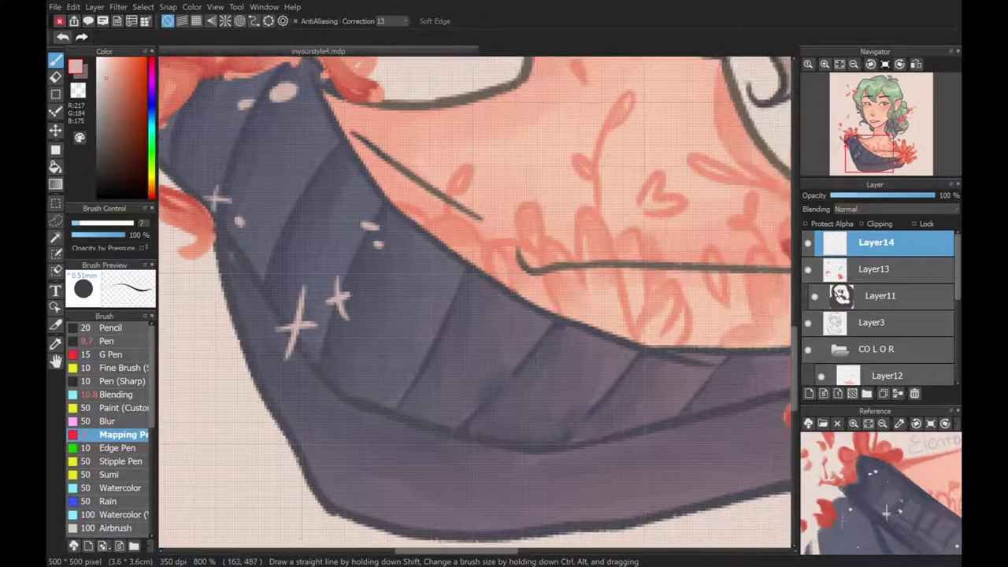
click(465, 381)
click(431, 400)
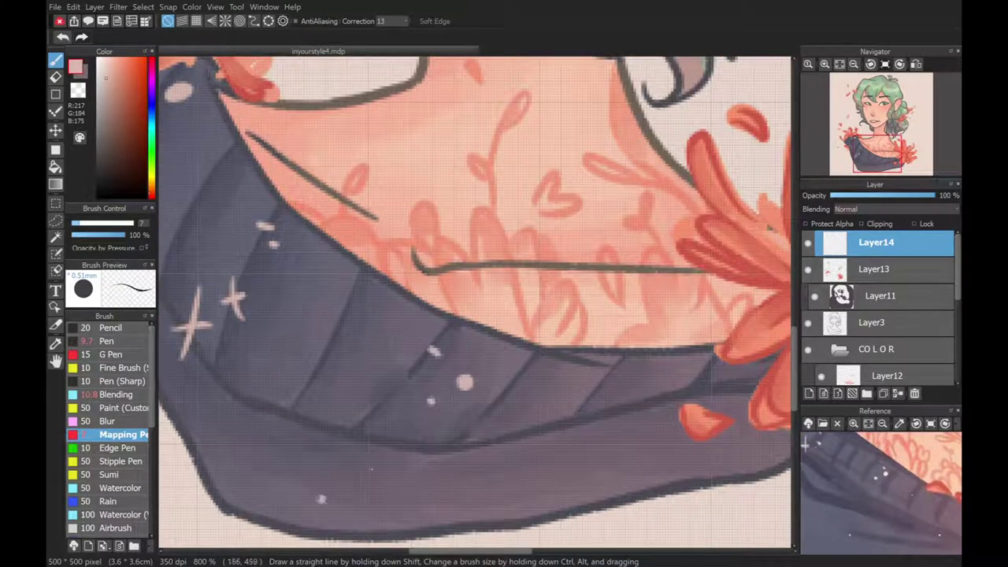
scroll(484, 471, right, 4)
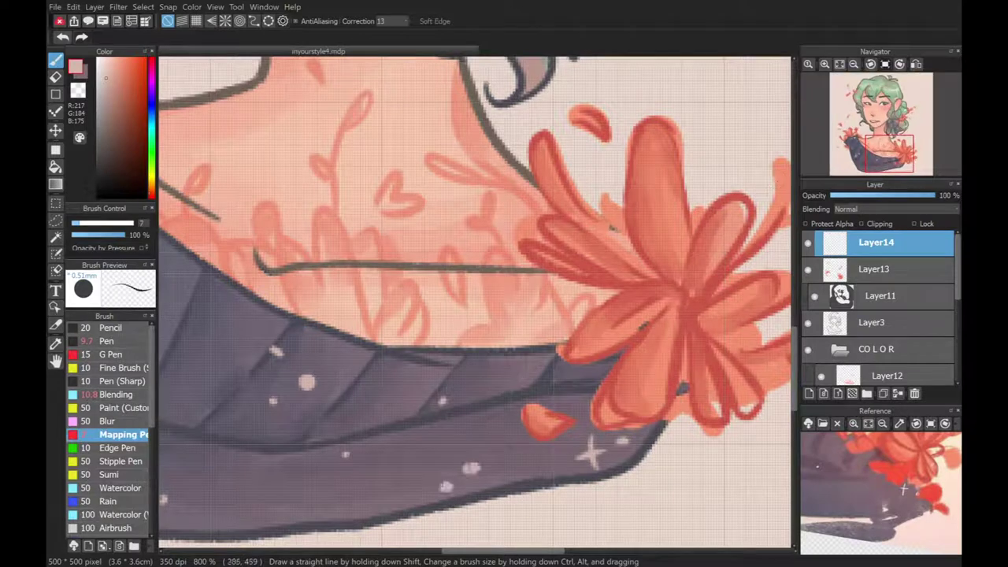
Step: Rename Layer14 as sparkles
mouse_move(820, 103)
click(840, 64)
click(867, 423)
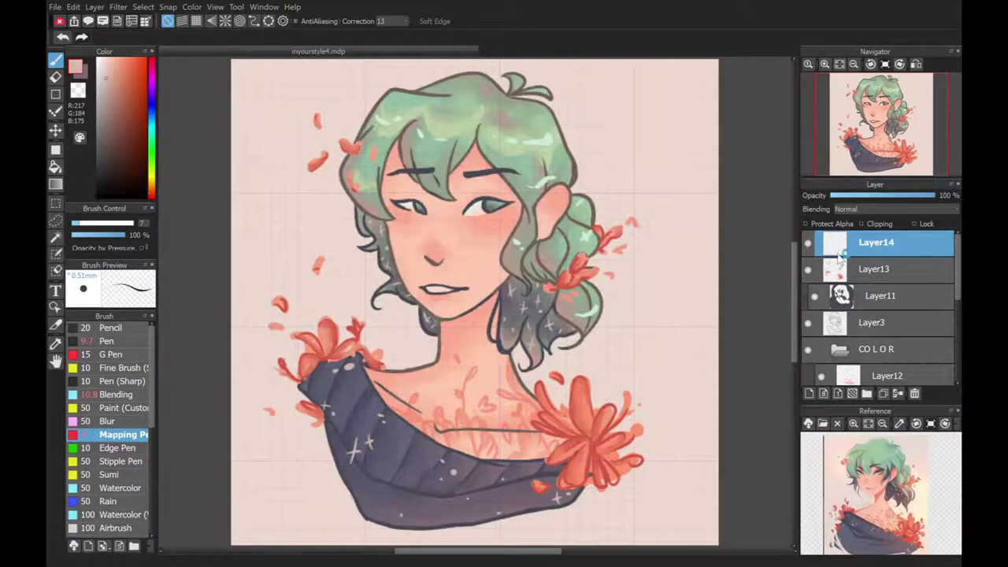
scroll(511, 299, up, 3)
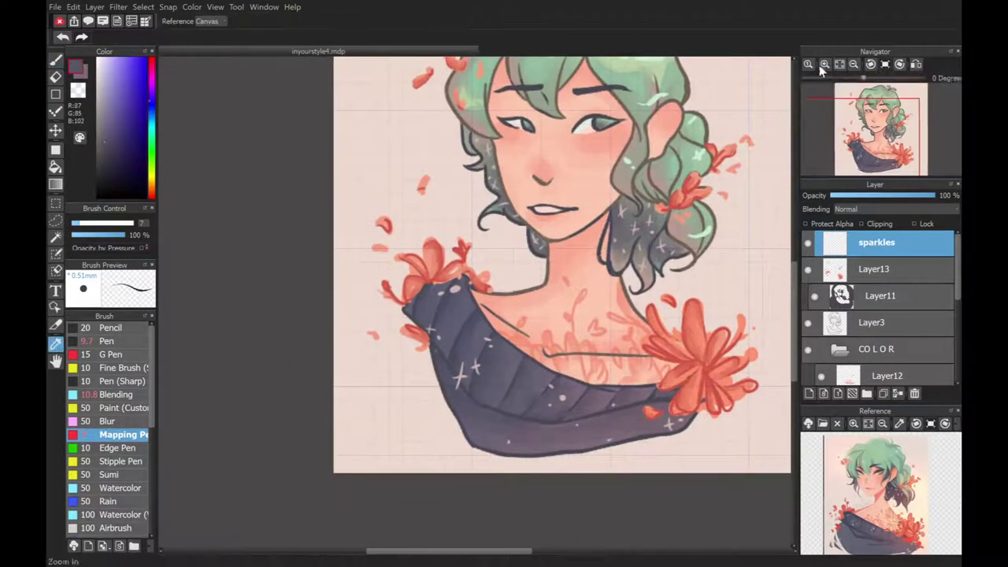
Step: Paint slate fabric fragments in RGB 87, 85, 102 beside the garment's left outer edge, carving them into slivers with the Eraser
click(107, 340)
mouse_move(390, 376)
mouse_down()
mouse_move(460, 500)
mouse_move(370, 441)
mouse_move(390, 382)
mouse_move(353, 495)
mouse_move(355, 477)
mouse_move(346, 487)
mouse_up()
key(e)
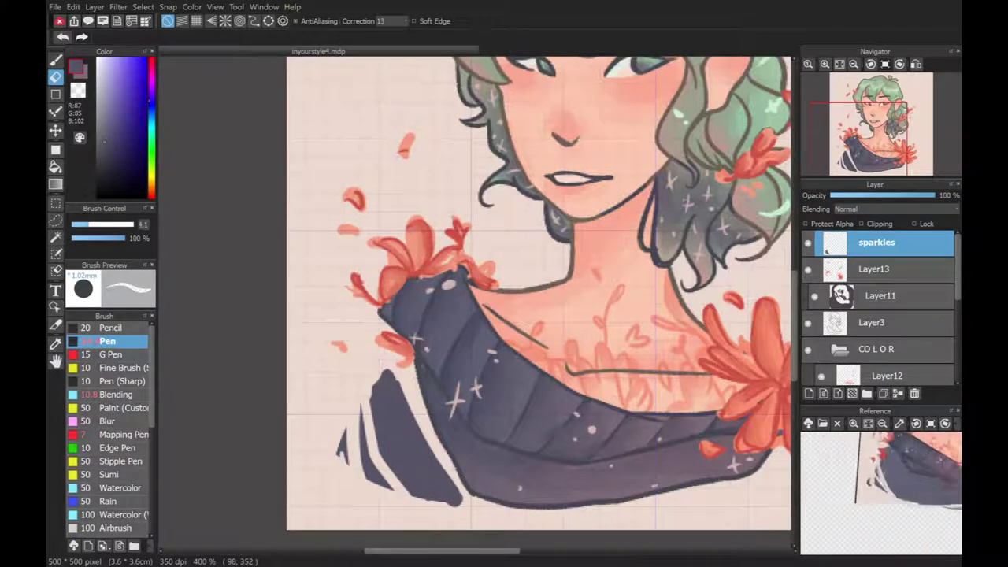
drag(378, 411, 460, 506)
drag(380, 370, 468, 502)
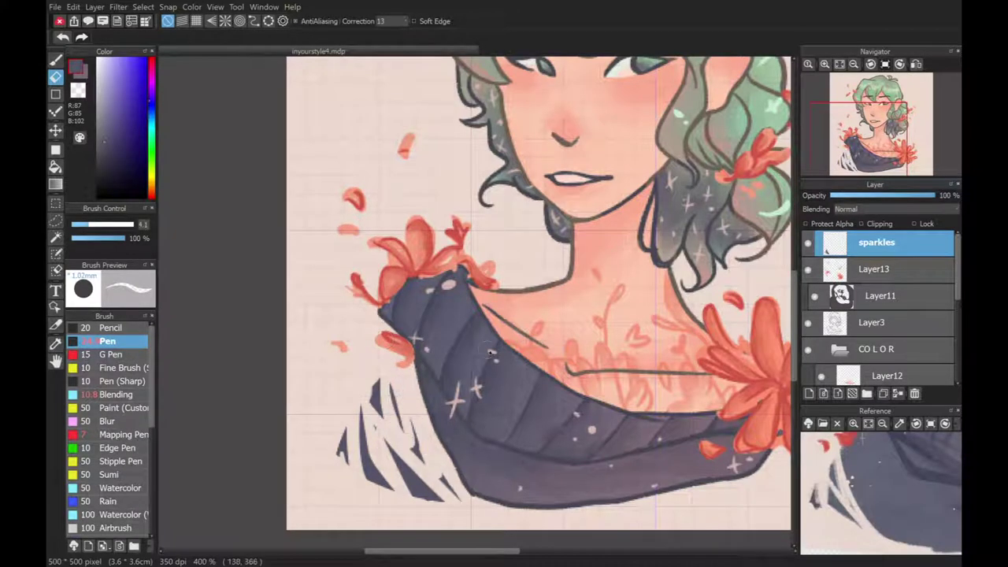
drag(415, 478, 440, 507)
drag(378, 461, 382, 490)
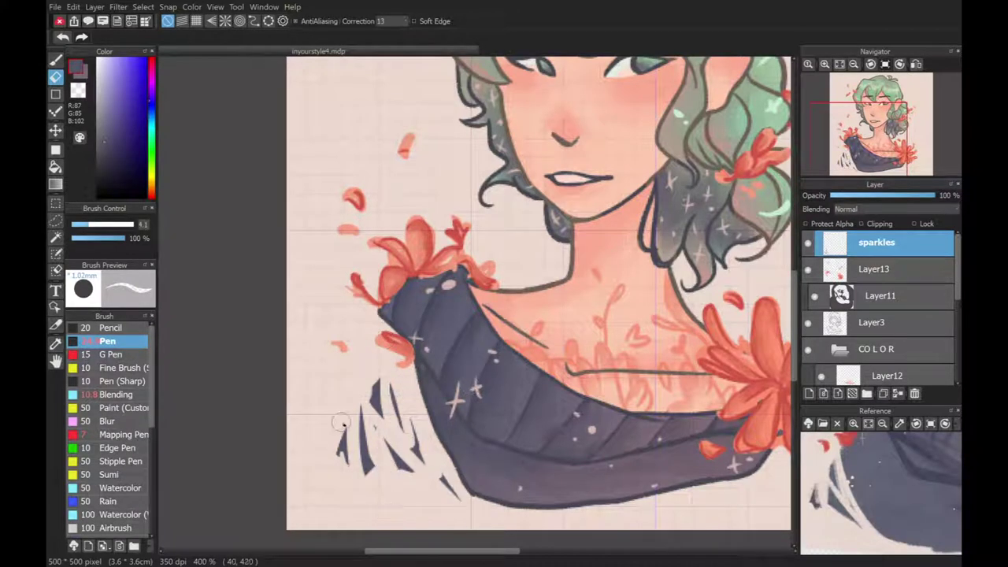
Step: Move the slate slivers closer to the garment's edge and paint extra fragments around them, cleaning their shapes with the Eraser
key(l)
mouse_move(362, 376)
mouse_down()
mouse_move(323, 464)
mouse_move(468, 514)
mouse_up()
key(ctrl+d)
key(b)
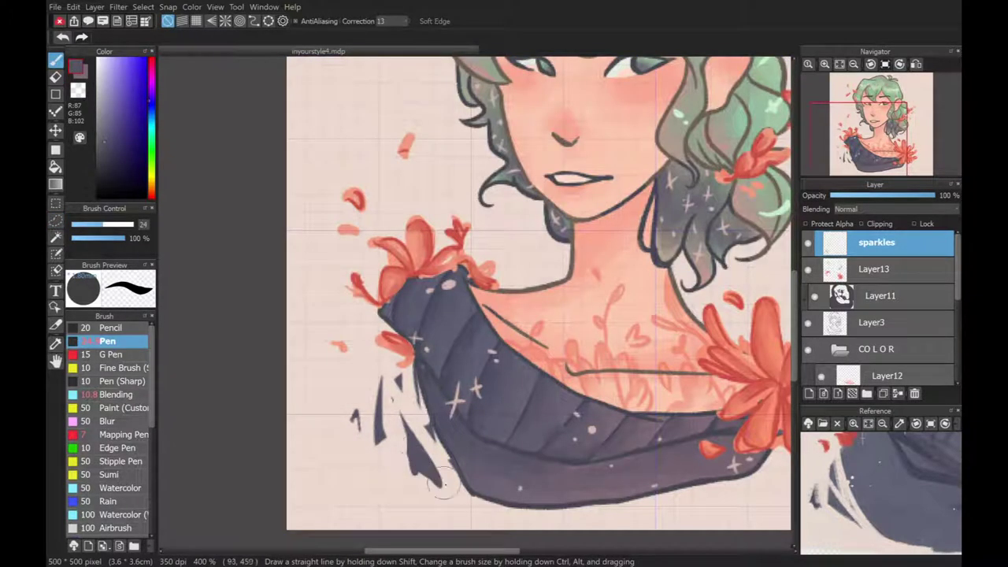
drag(414, 362, 417, 398)
drag(384, 364, 411, 395)
key(e)
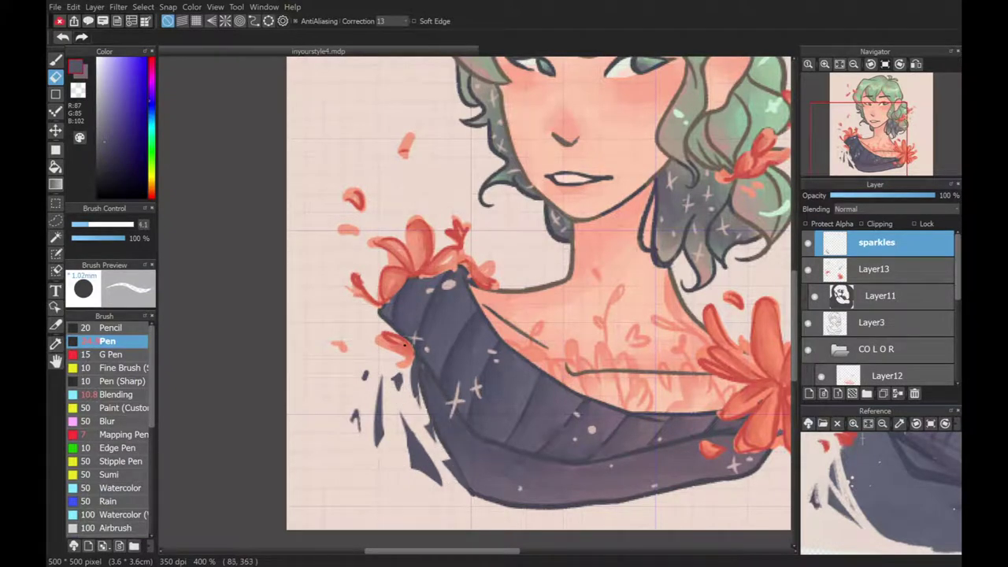
scroll(665, 269, down, 5)
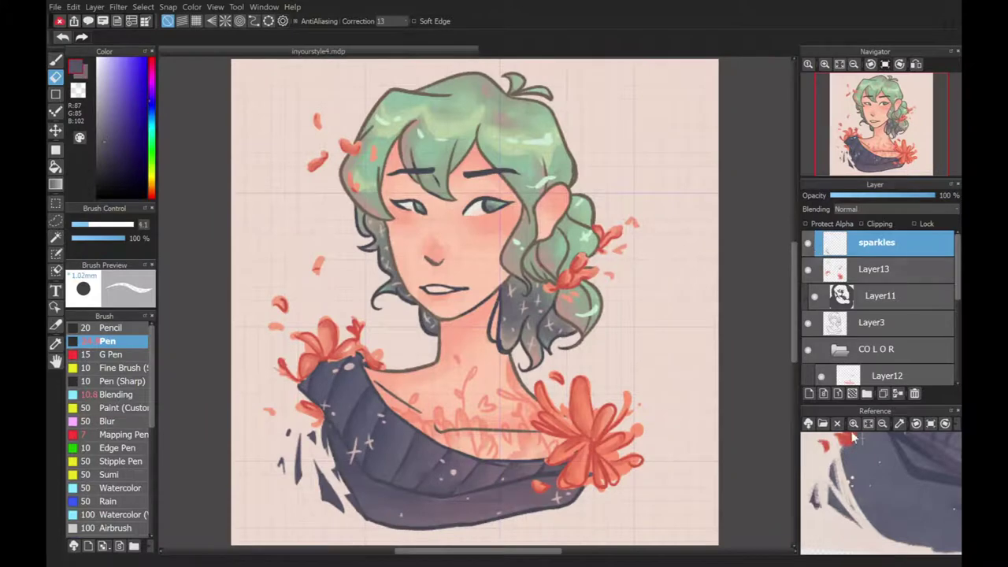
Step: Handwrite a short comment on the blank background beside the hair and undo all of its strokes
key(b)
drag(577, 98, 625, 118)
drag(649, 83, 651, 106)
drag(594, 134, 646, 165)
mouse_move(649, 130)
mouse_down()
mouse_move(685, 165)
mouse_move(713, 150)
mouse_up()
drag(622, 189, 689, 204)
key(ctrl+z)
key(ctrl+z)
key(ctrl+z)
key(ctrl+z)
key(ctrl+z)
key(ctrl+z)
key(ctrl+z)
key(ctrl+z)
key(ctrl+z)
key(ctrl+z)
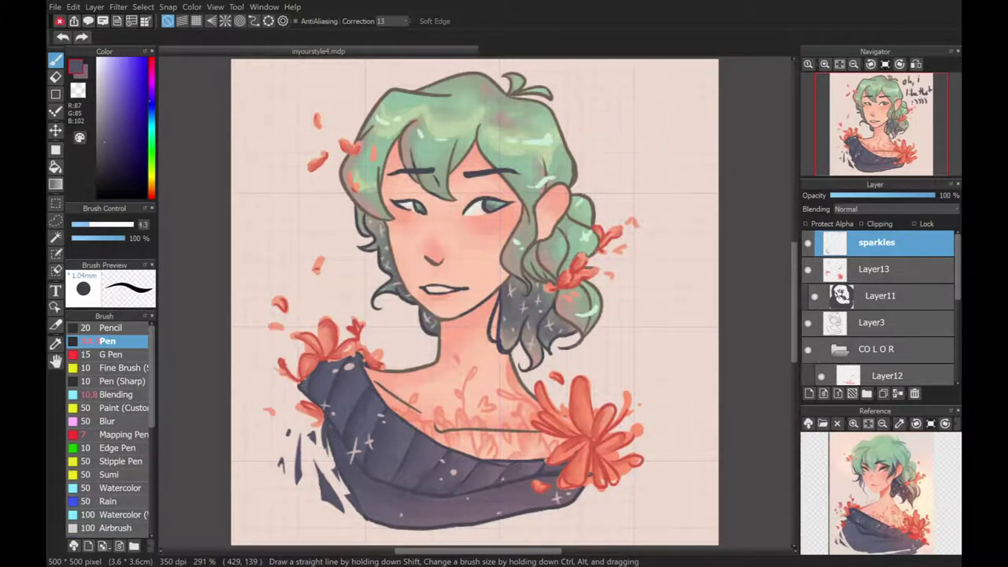
Step: Try a handwritten slate signature on the blank background below the large flower, and undo it
scroll(616, 293, up, 5)
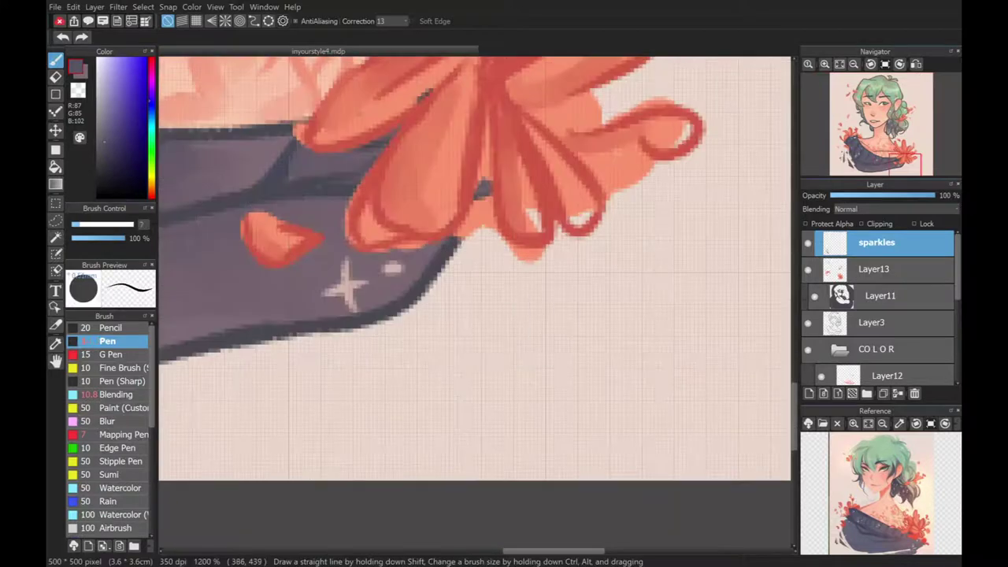
drag(498, 278, 543, 287)
key(ctrl+z)
drag(473, 259, 544, 291)
drag(441, 315, 546, 288)
key(ctrl+z)
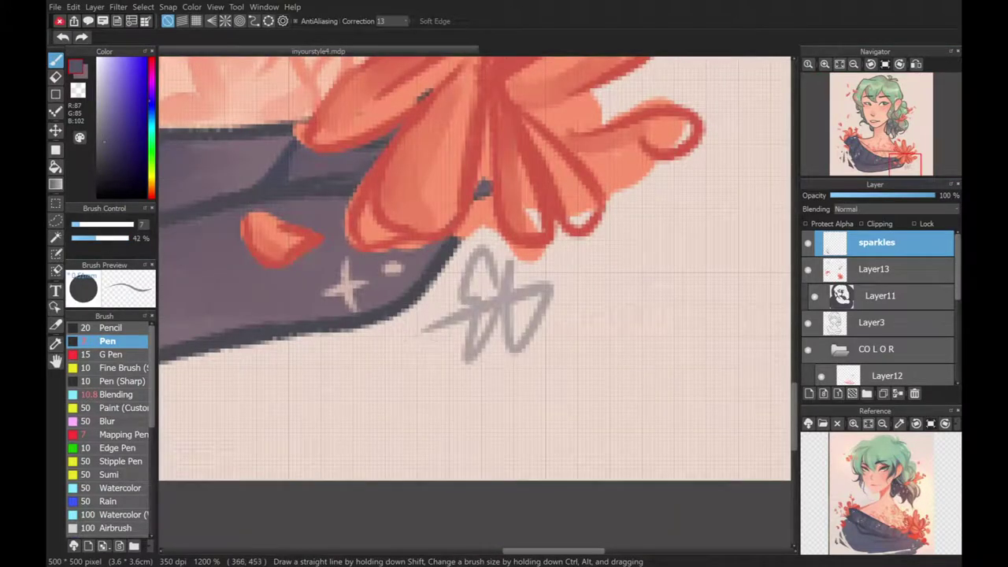
key(ctrl+z)
key(ctrl+z)
Step: Sign the portrait just below the large flower in semi-transparent slate, using the Pen at size 7 and 42% opacity
drag(512, 260, 417, 338)
key(ctrl+z)
key(ctrl+y)
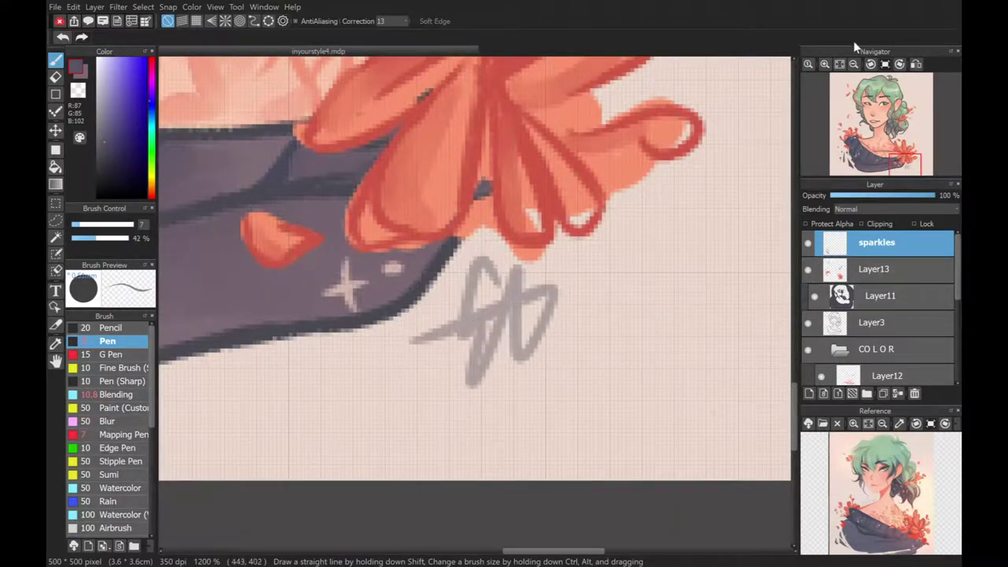
scroll(465, 363, up, 5)
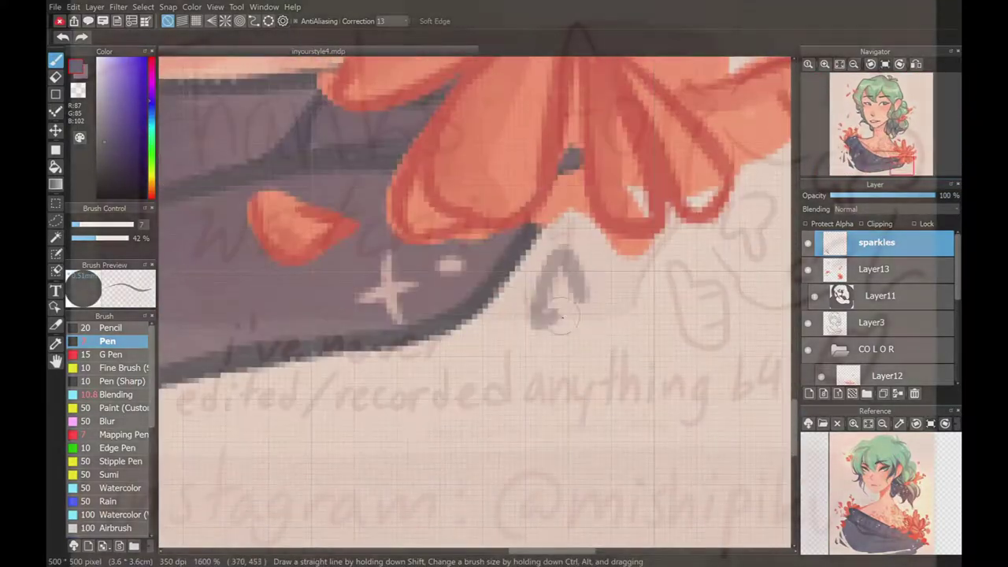
scroll(465, 362, down, 8)
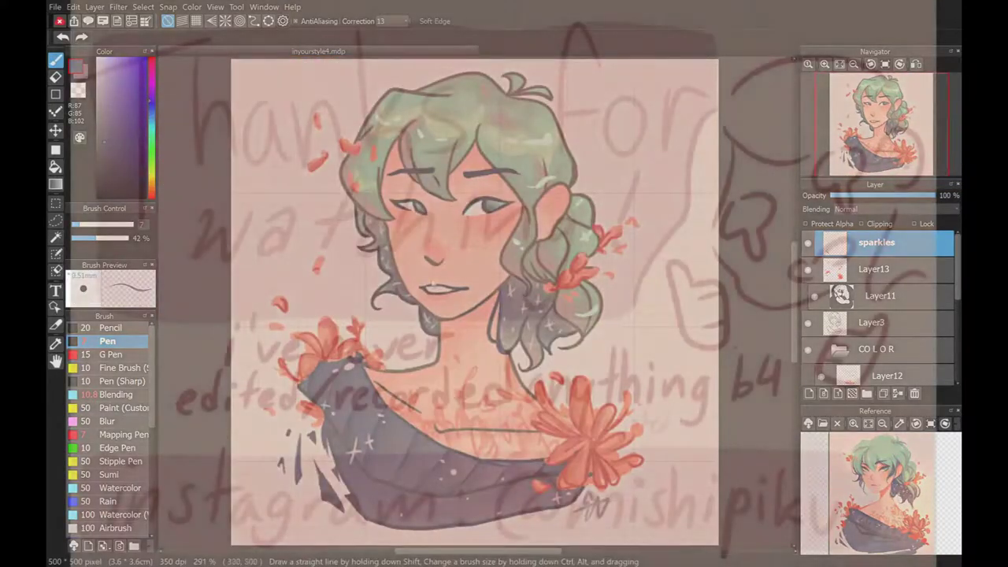